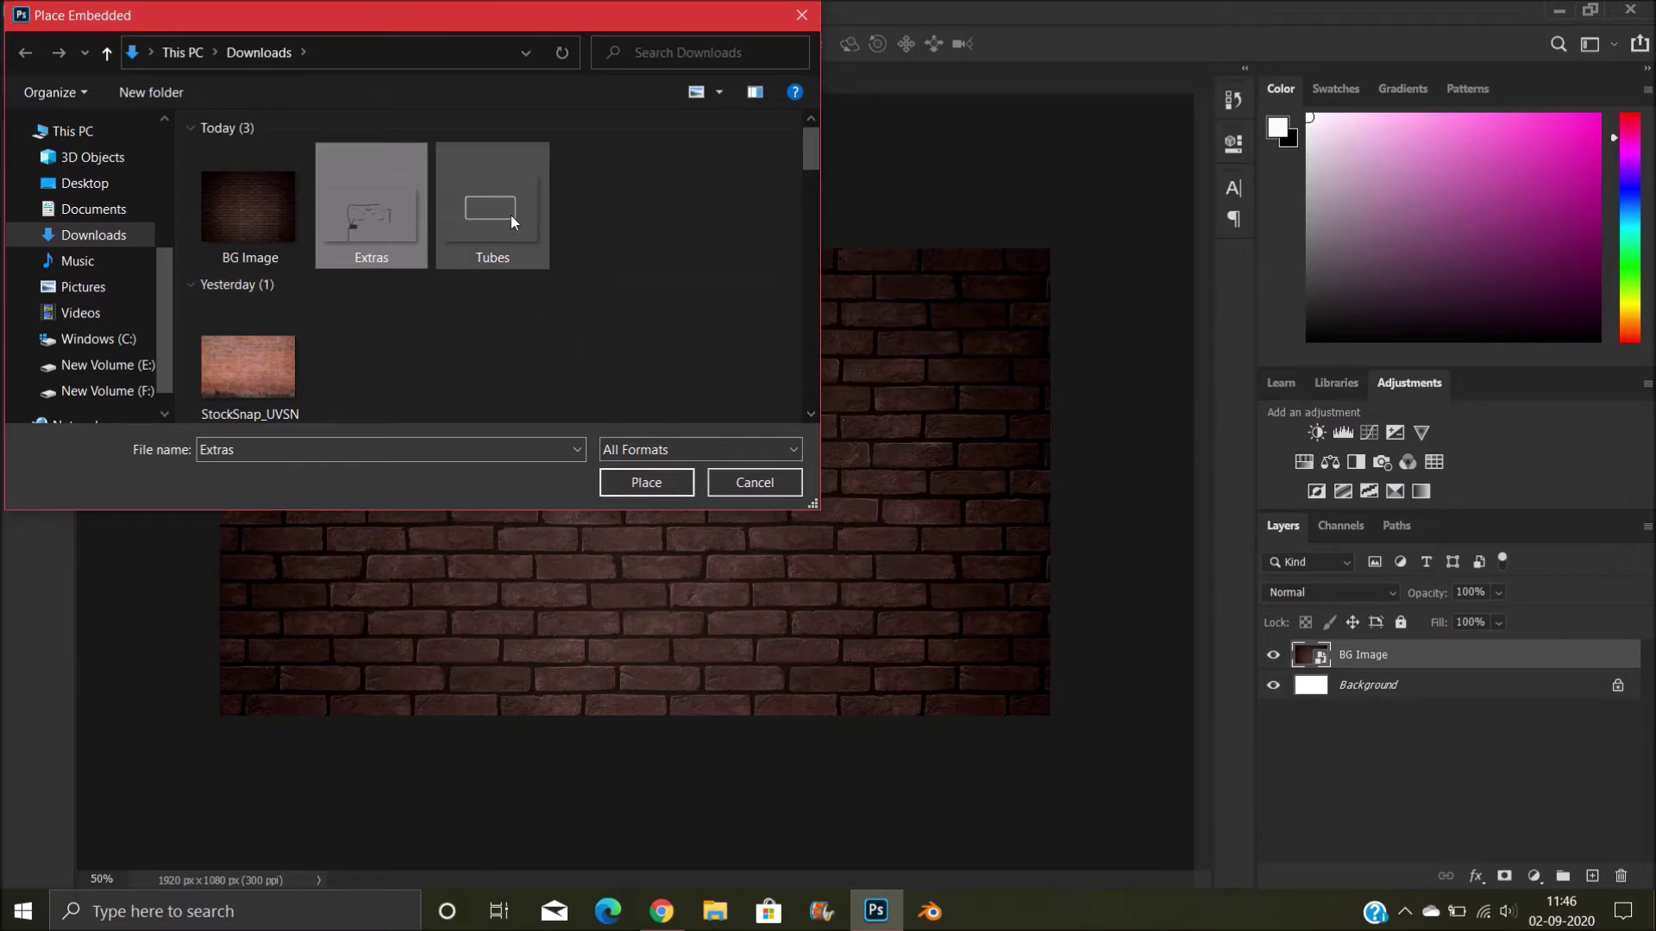
Place the Tubes file as an embedded object and shift it slightly up and left on the brick wall
left_click(509, 217)
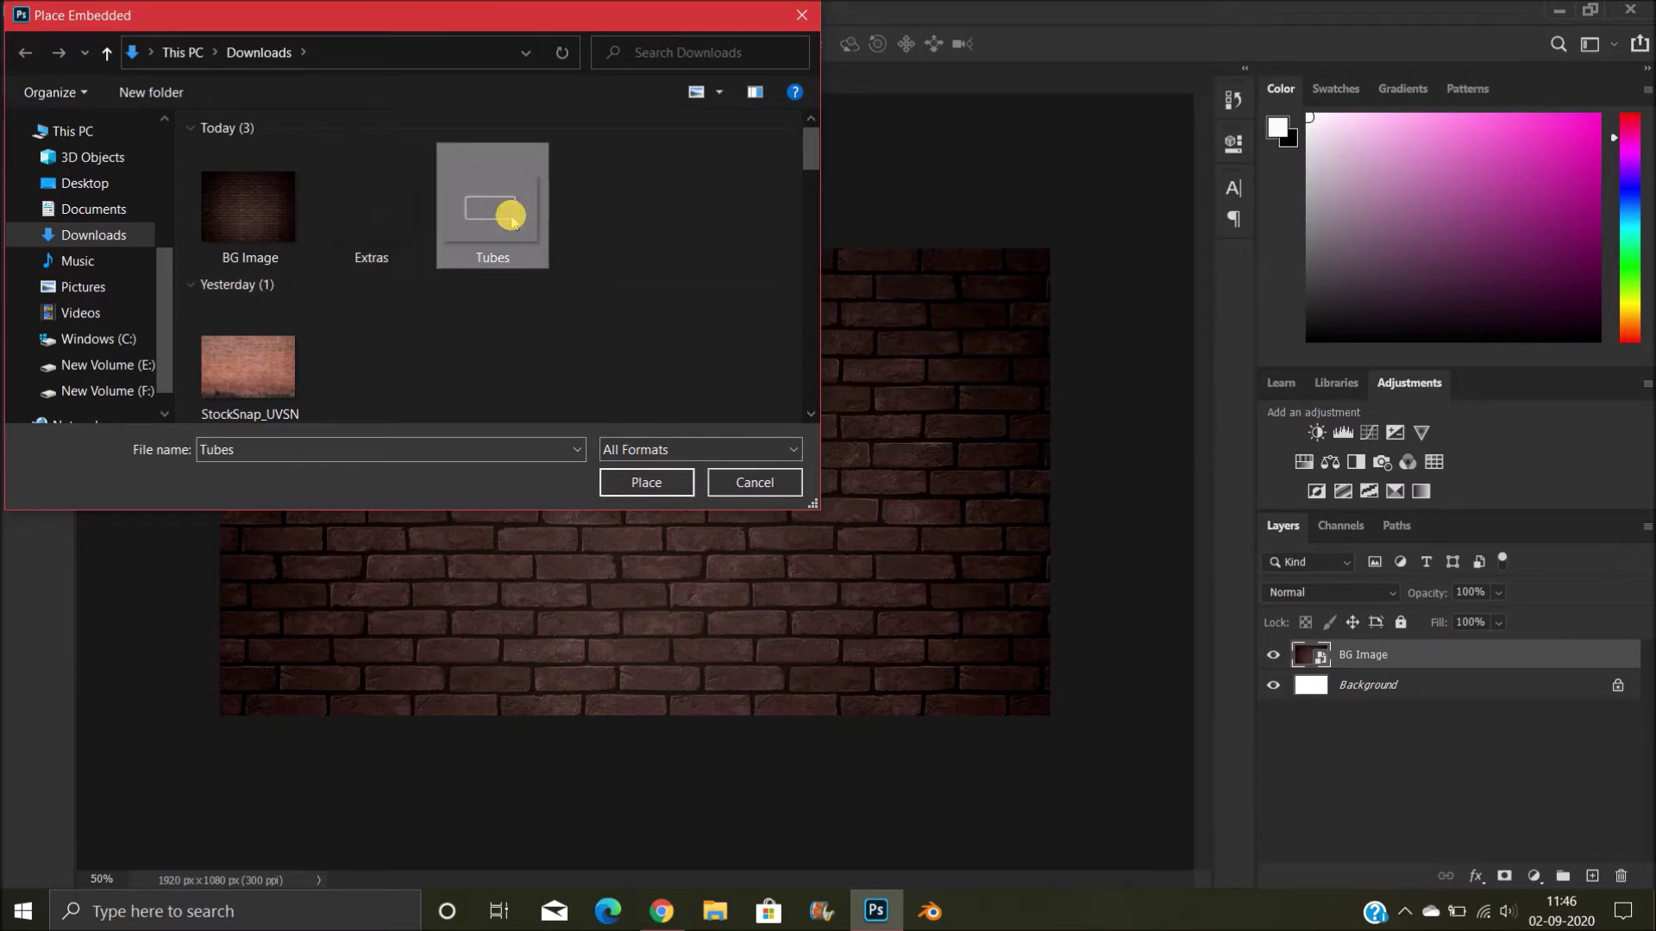
left_click(639, 489)
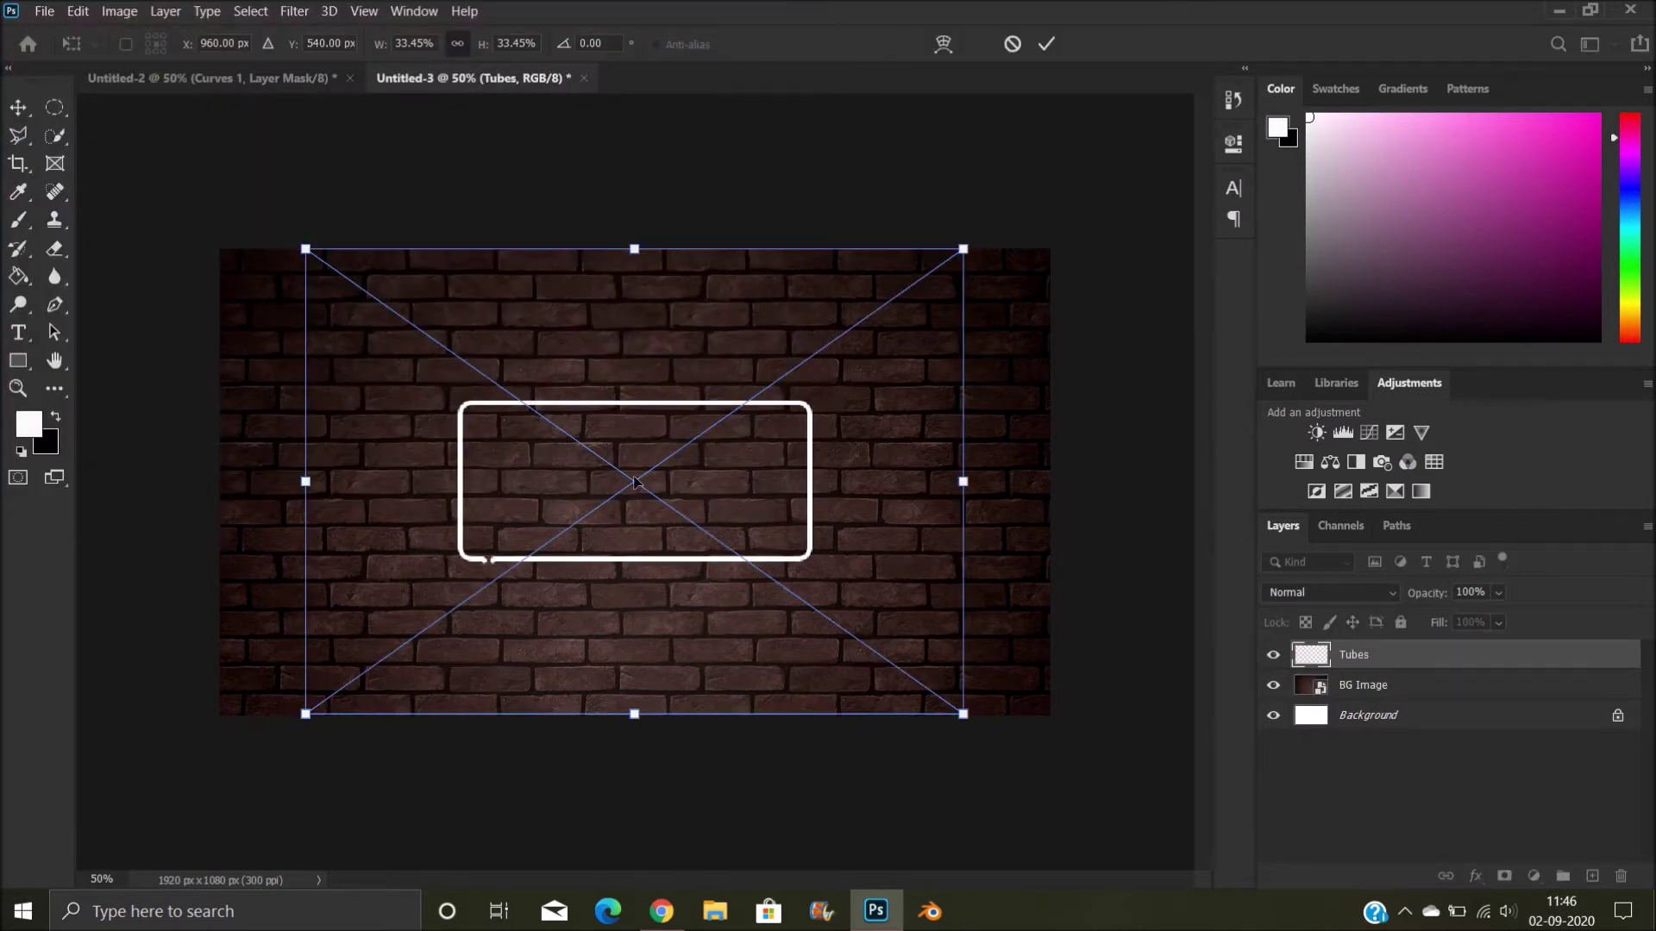
left_click_drag(637, 443, 617, 431)
left_click(1046, 43)
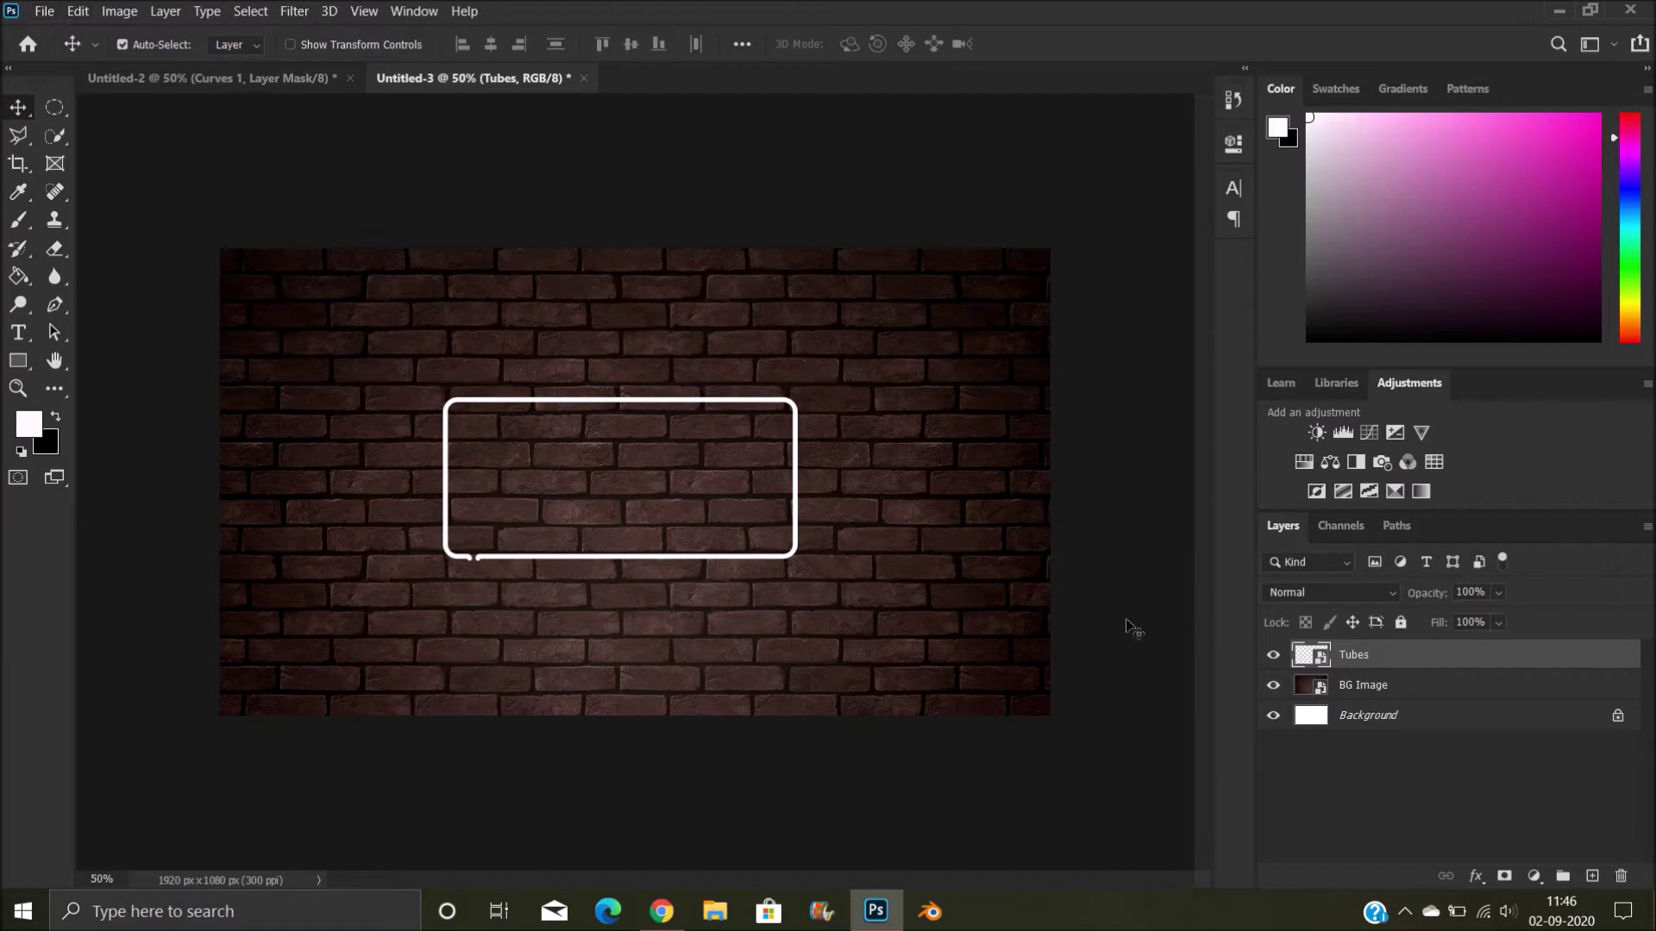
Place the Extras file as an embedded object directly above the BG Image layer
left_click(1328, 675)
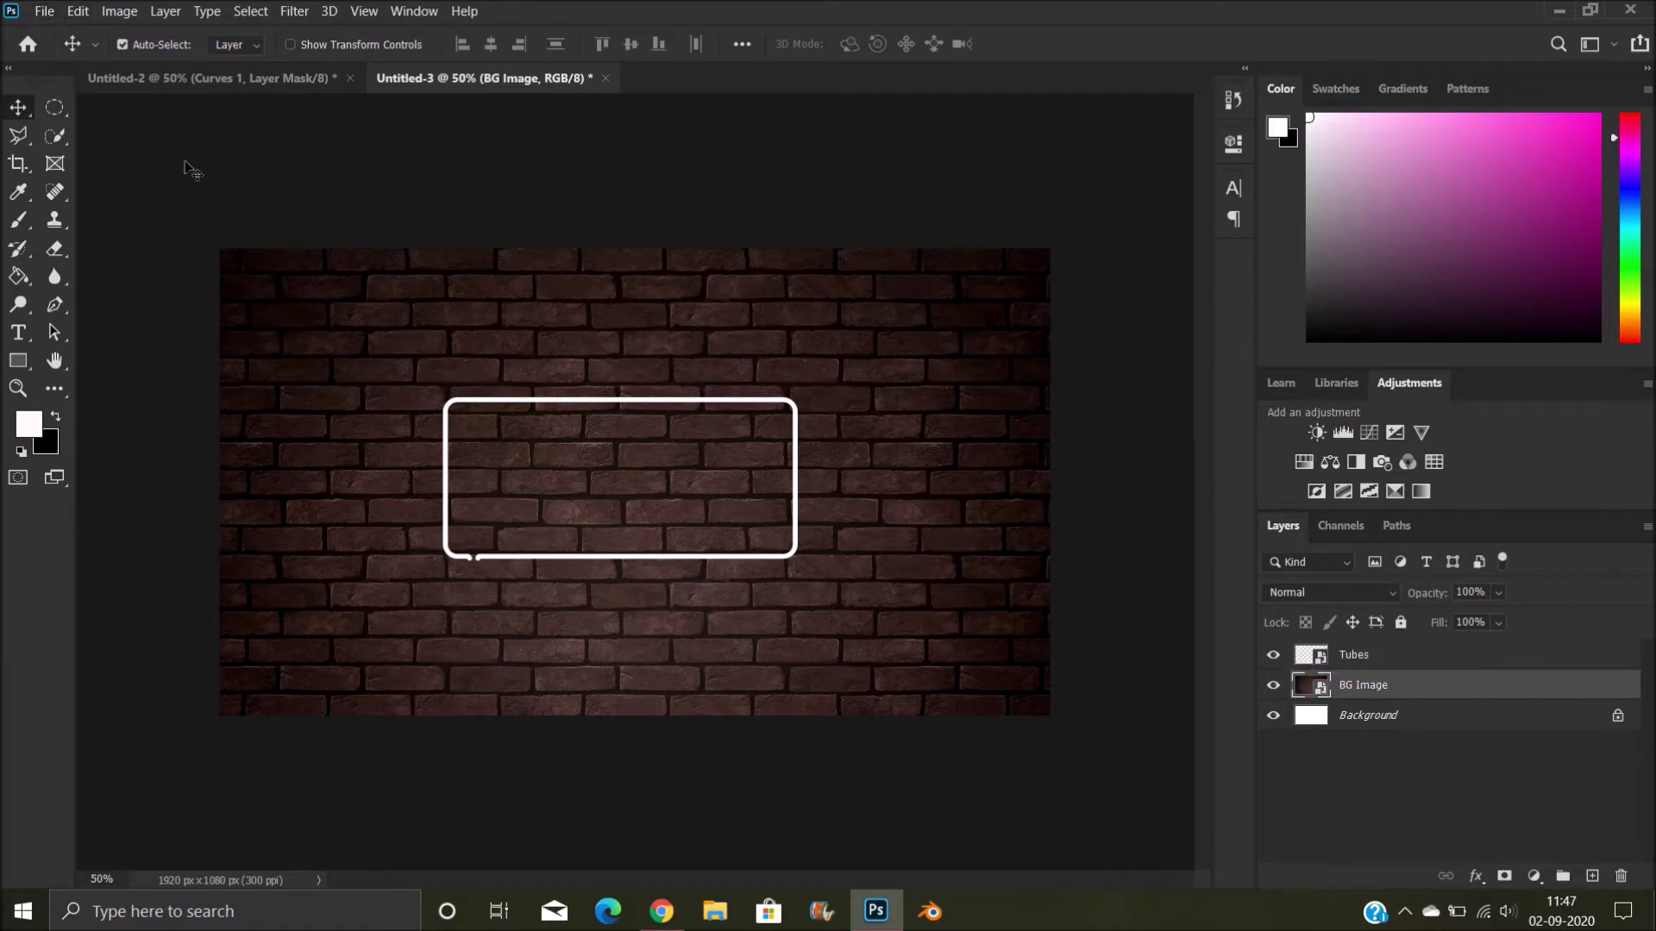
left_click(41, 9)
left_click(121, 398)
left_click(59, 13)
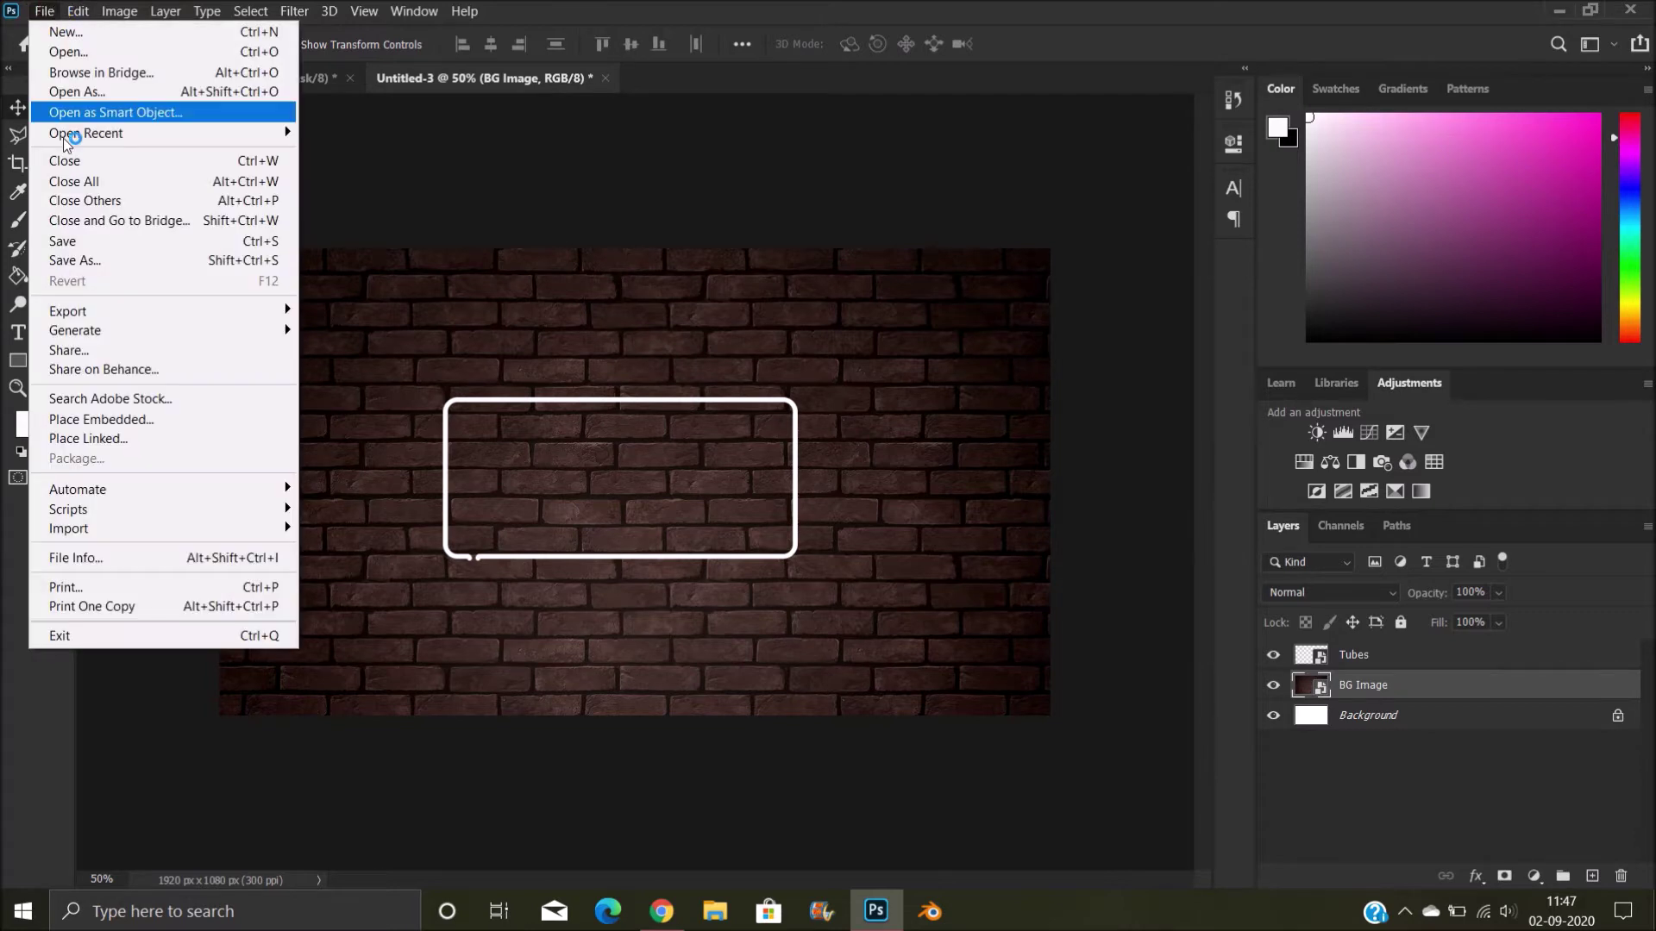
left_click(128, 421)
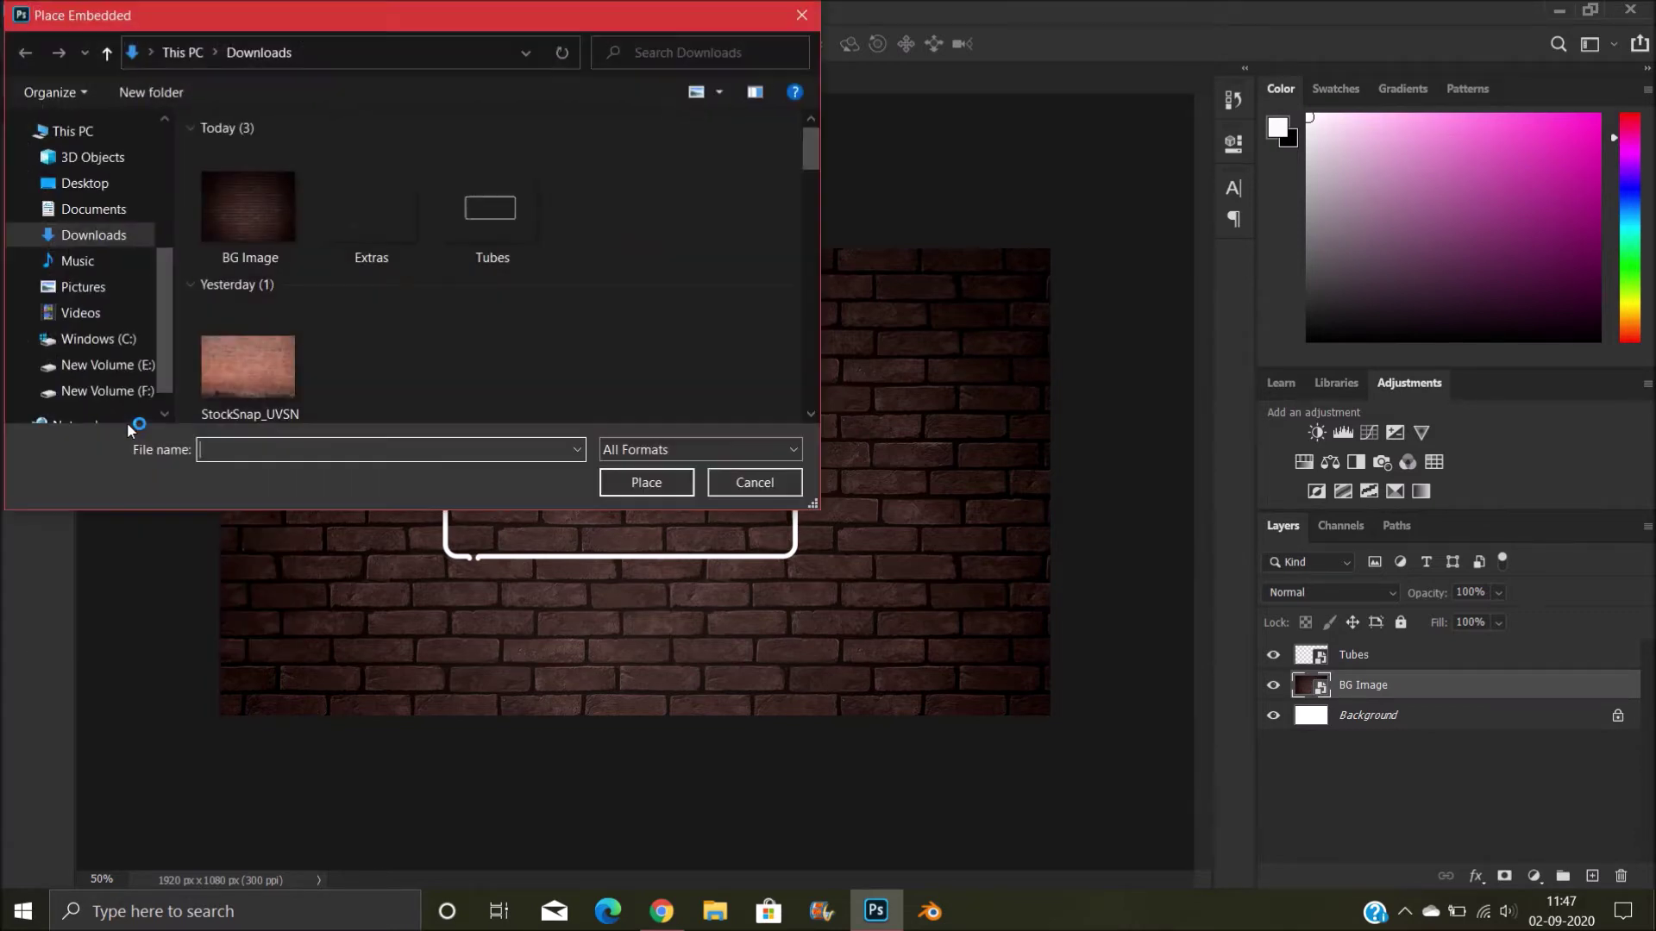
left_click(384, 215)
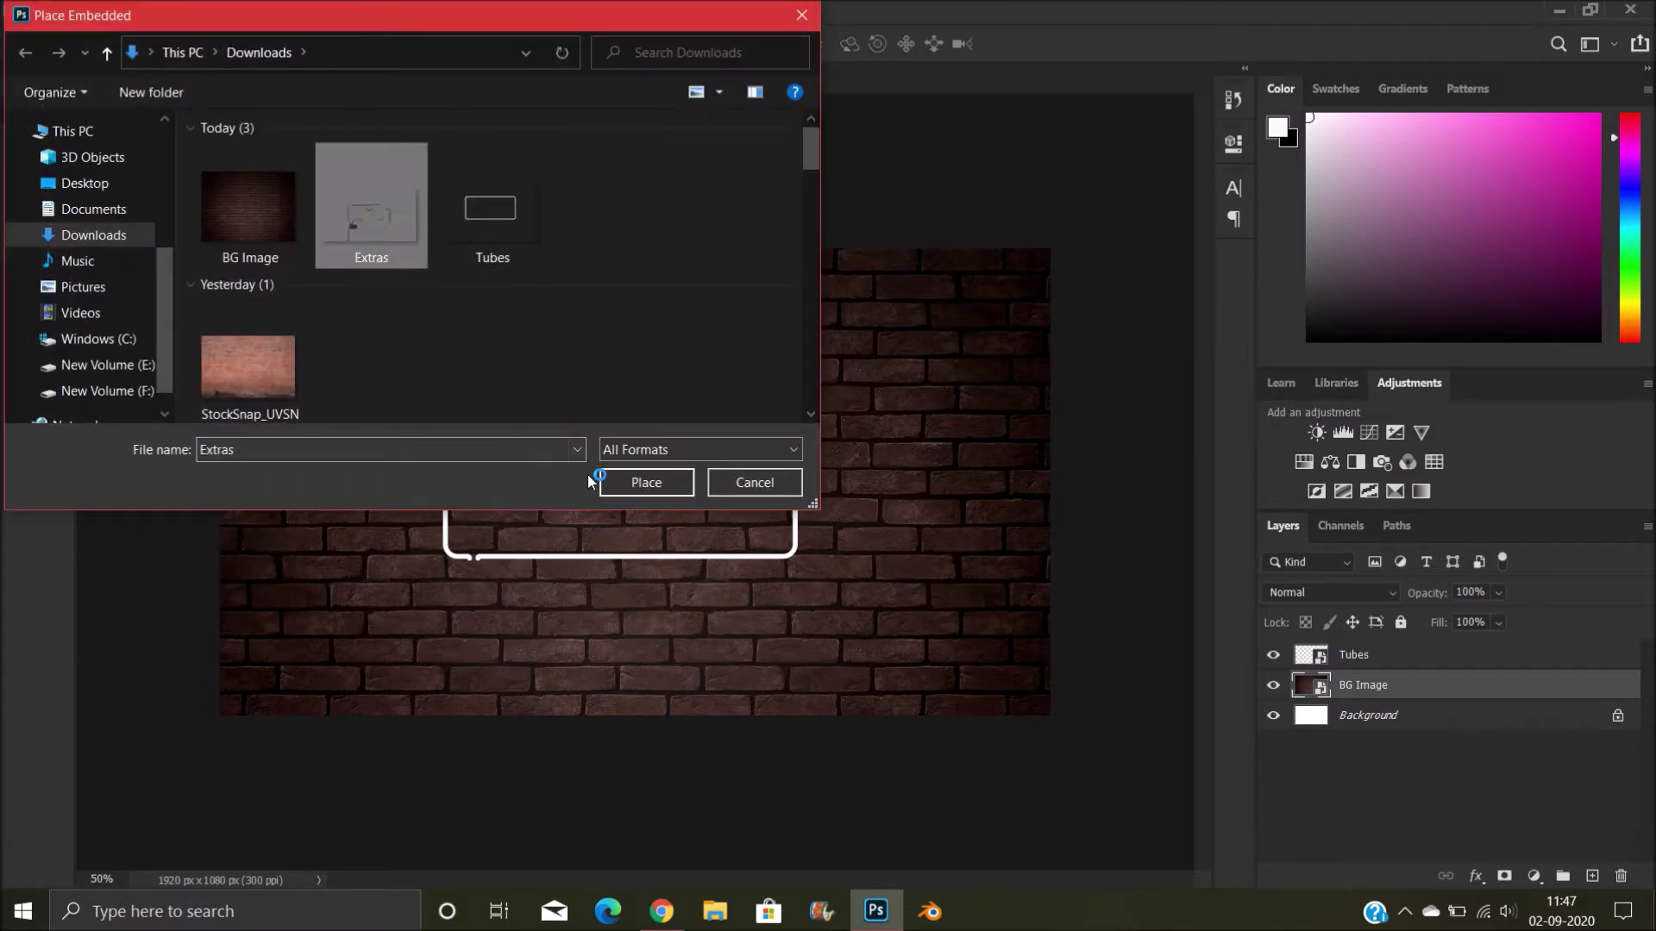
left_click(621, 477)
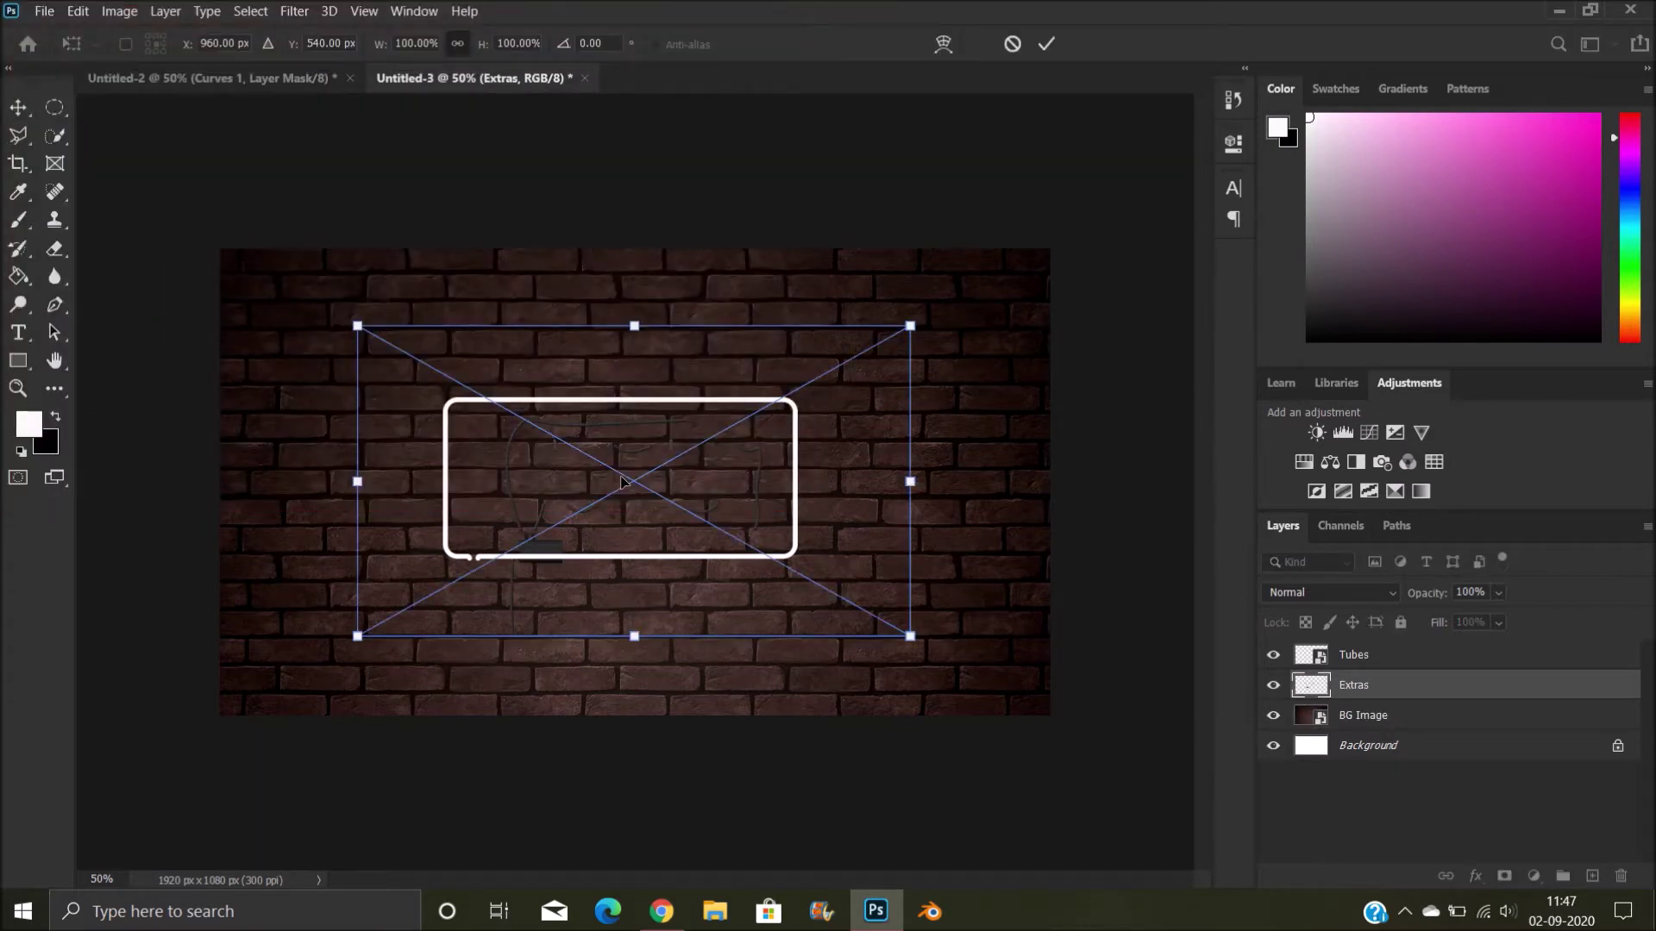
Scale the Extras artwork to about 137% and align its cables and box with the white tube frame
left_click_drag(355, 326, 261, 277)
left_click_drag(603, 377, 609, 431)
left_click_drag(919, 322, 982, 281)
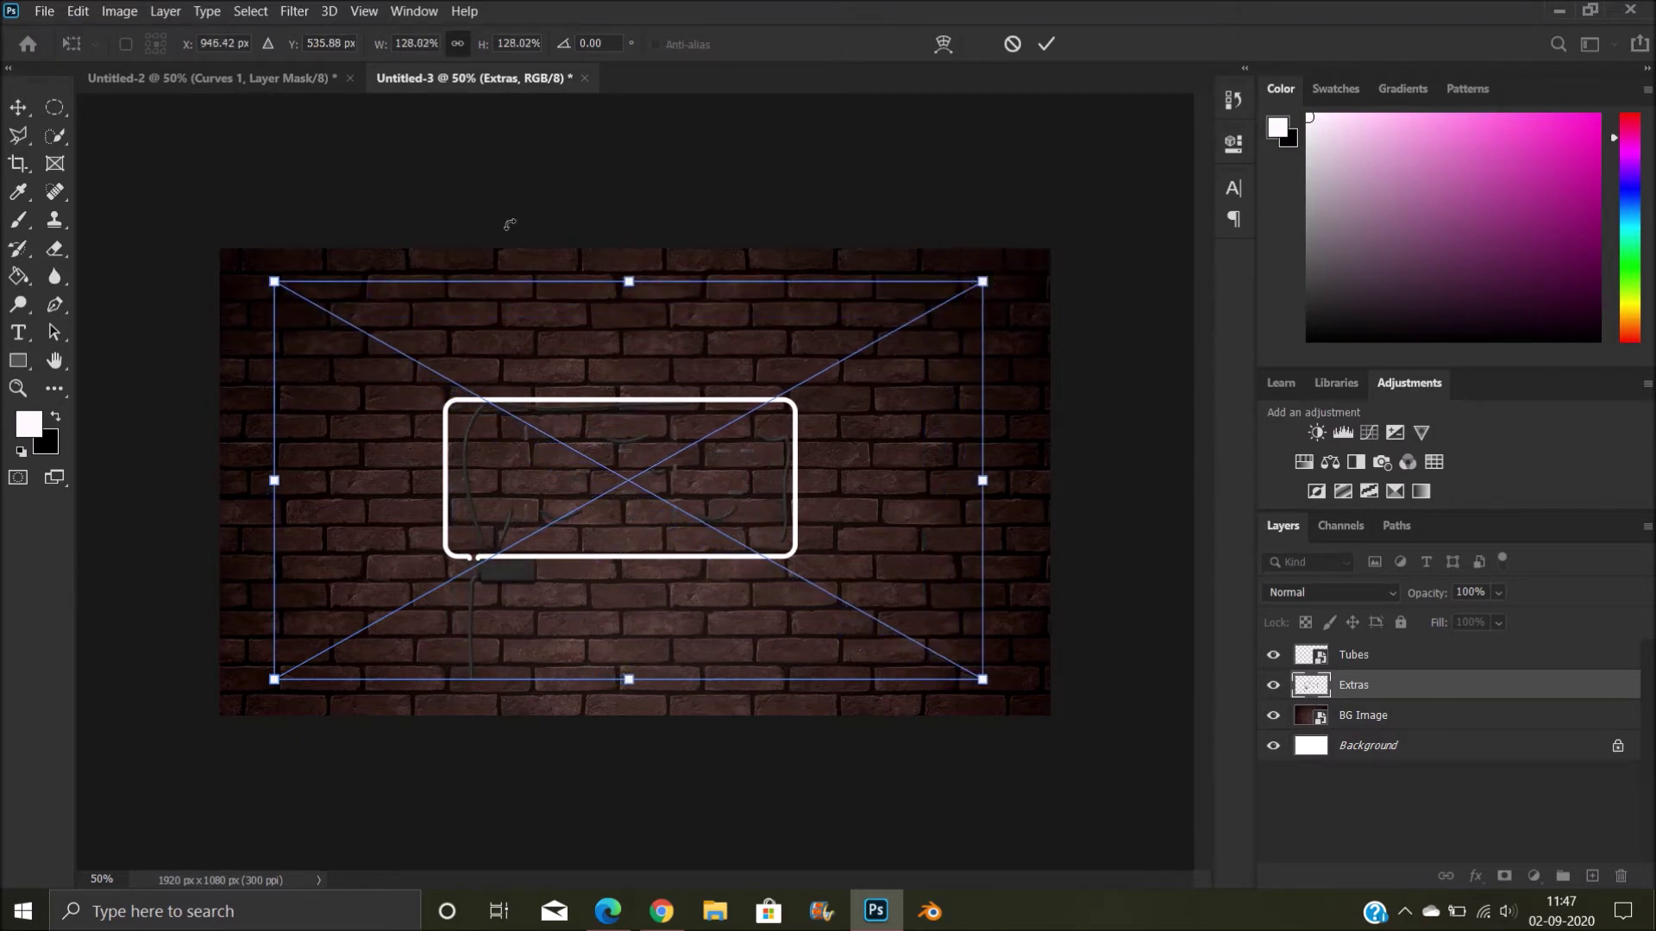
left_click_drag(274, 283, 239, 280)
left_click_drag(510, 366, 553, 400)
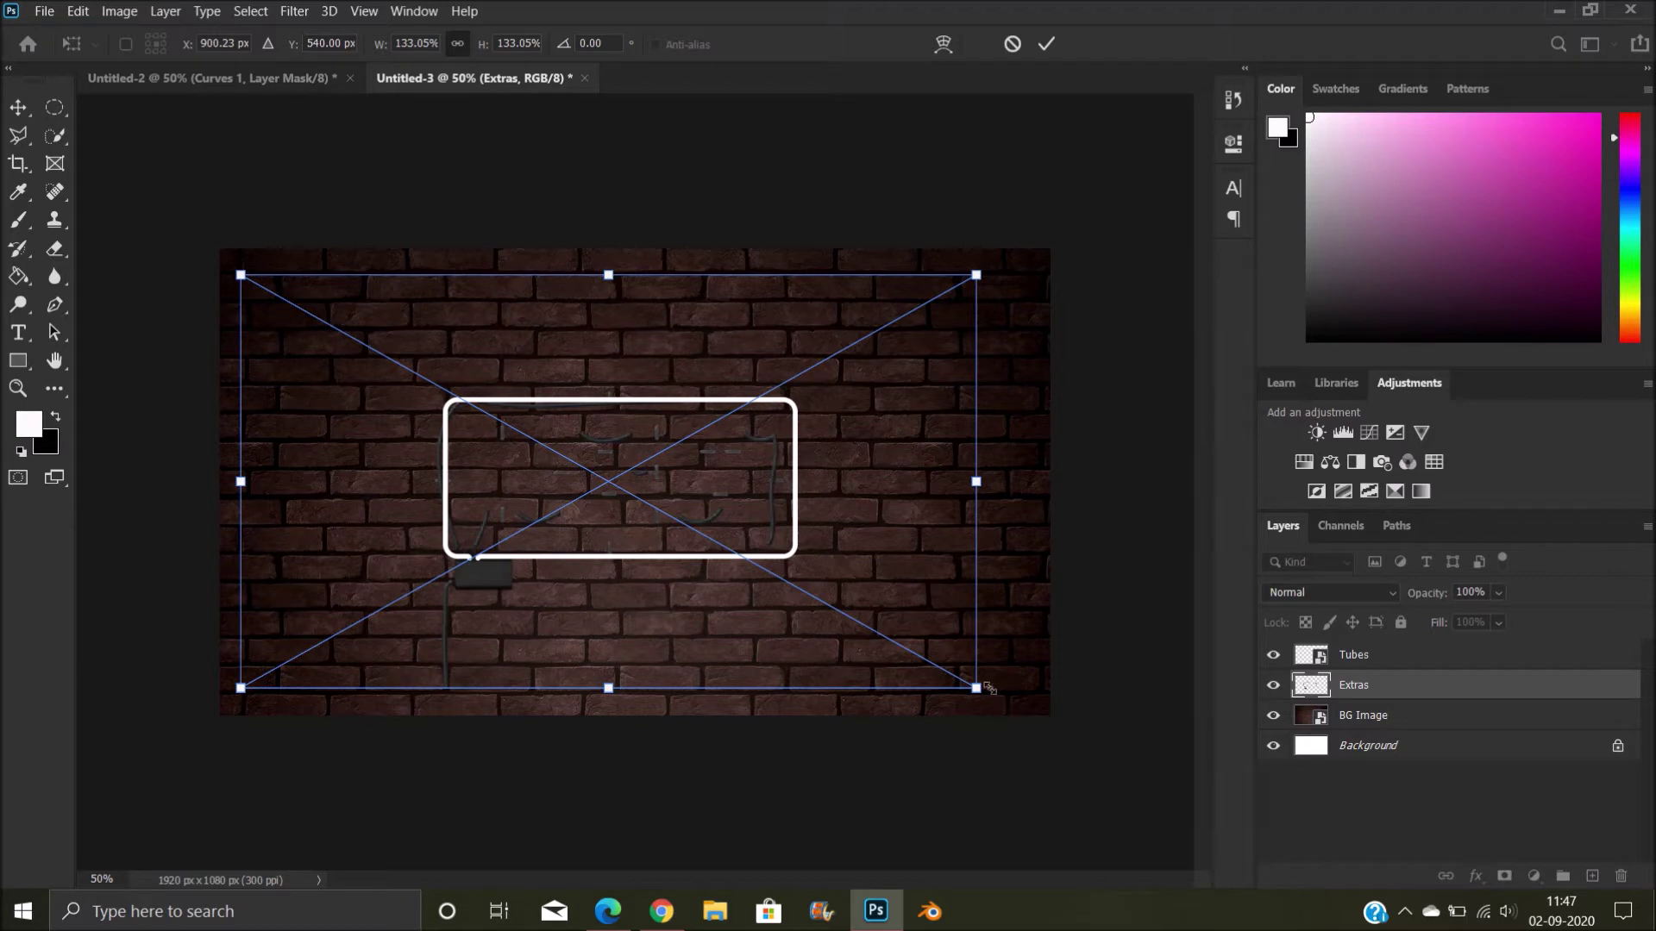
left_click_drag(985, 691, 1010, 703)
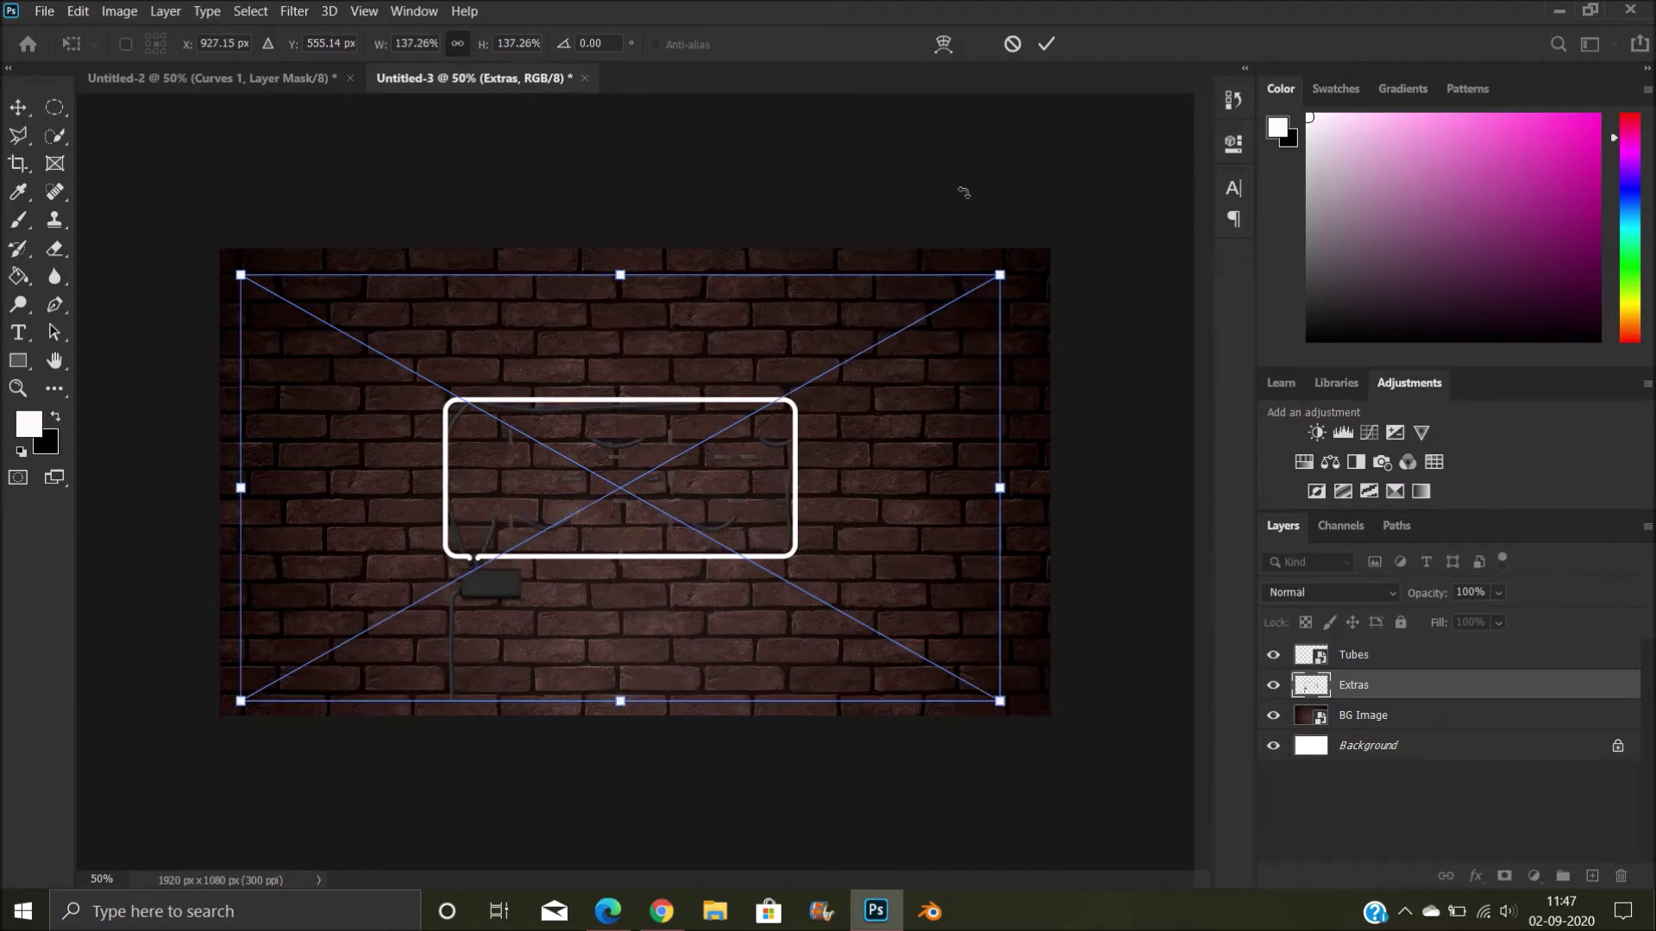
left_click(1047, 50)
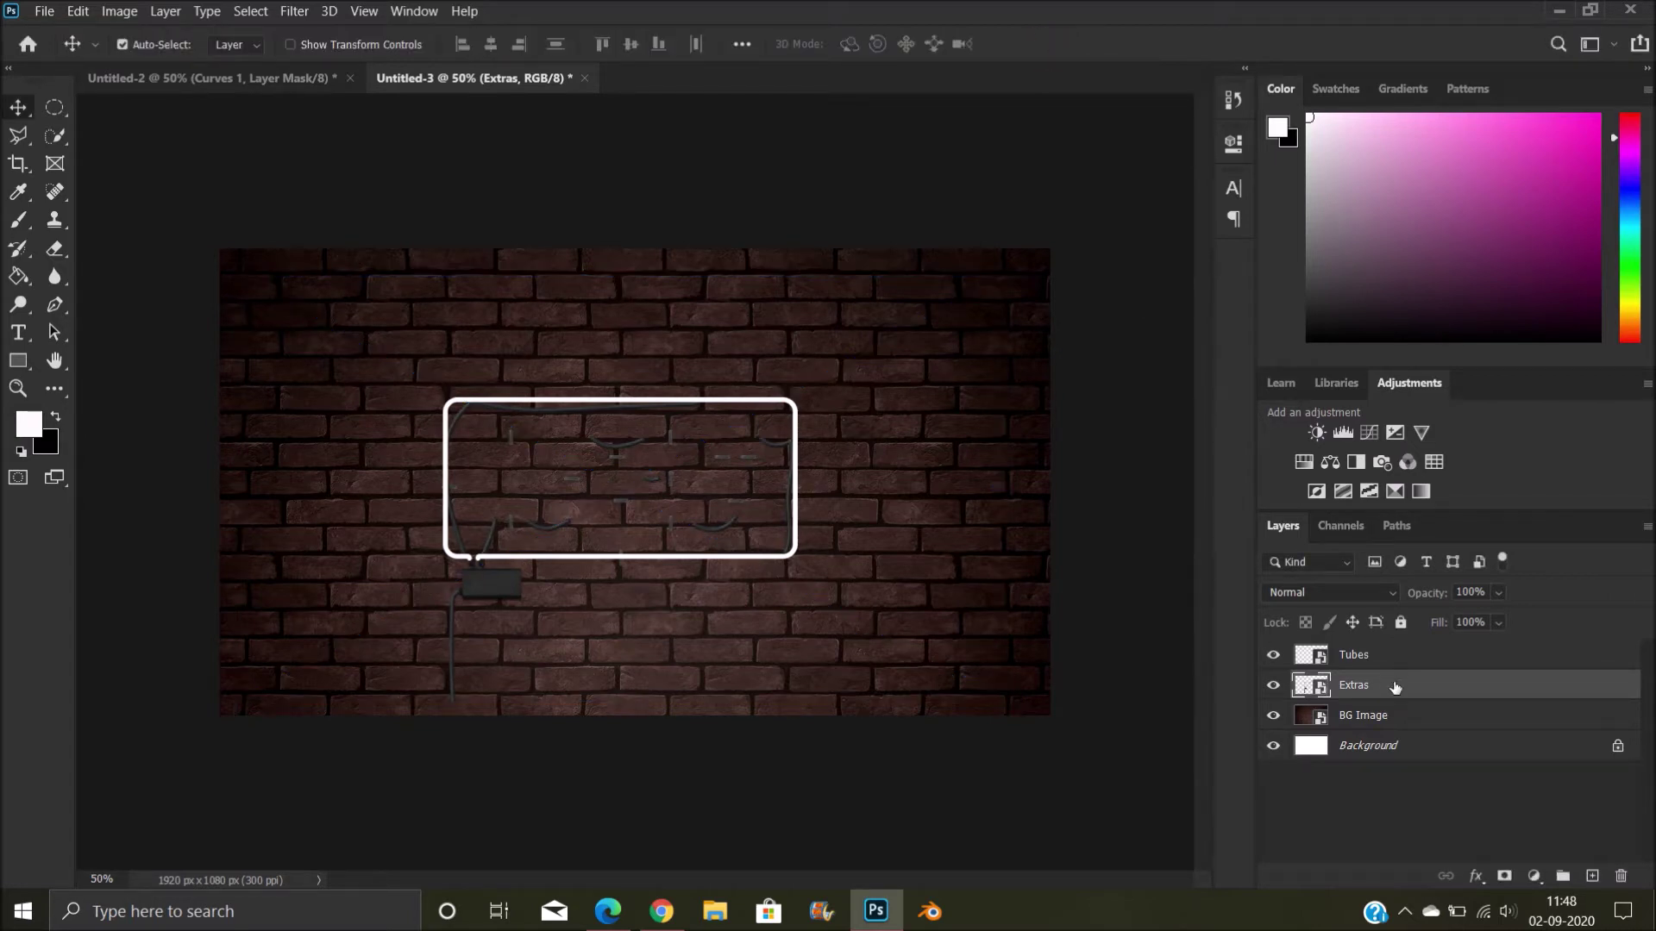
Group the Extras and BG Image layers together
left_click(1394, 716, "shift")
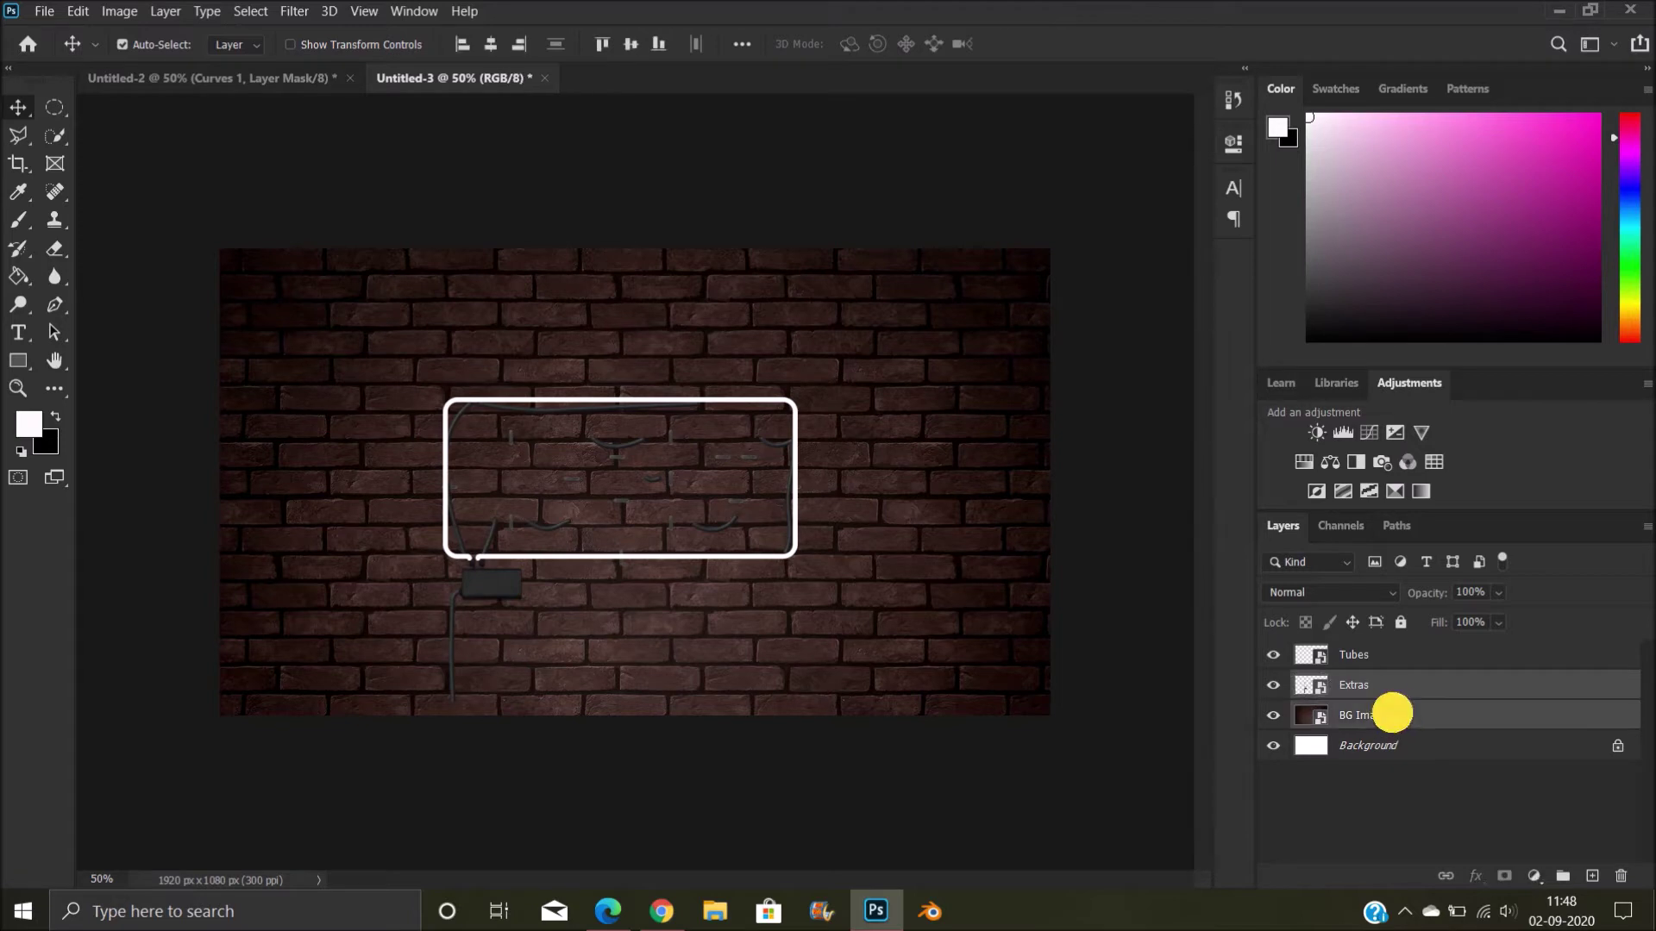
left_click(1562, 877)
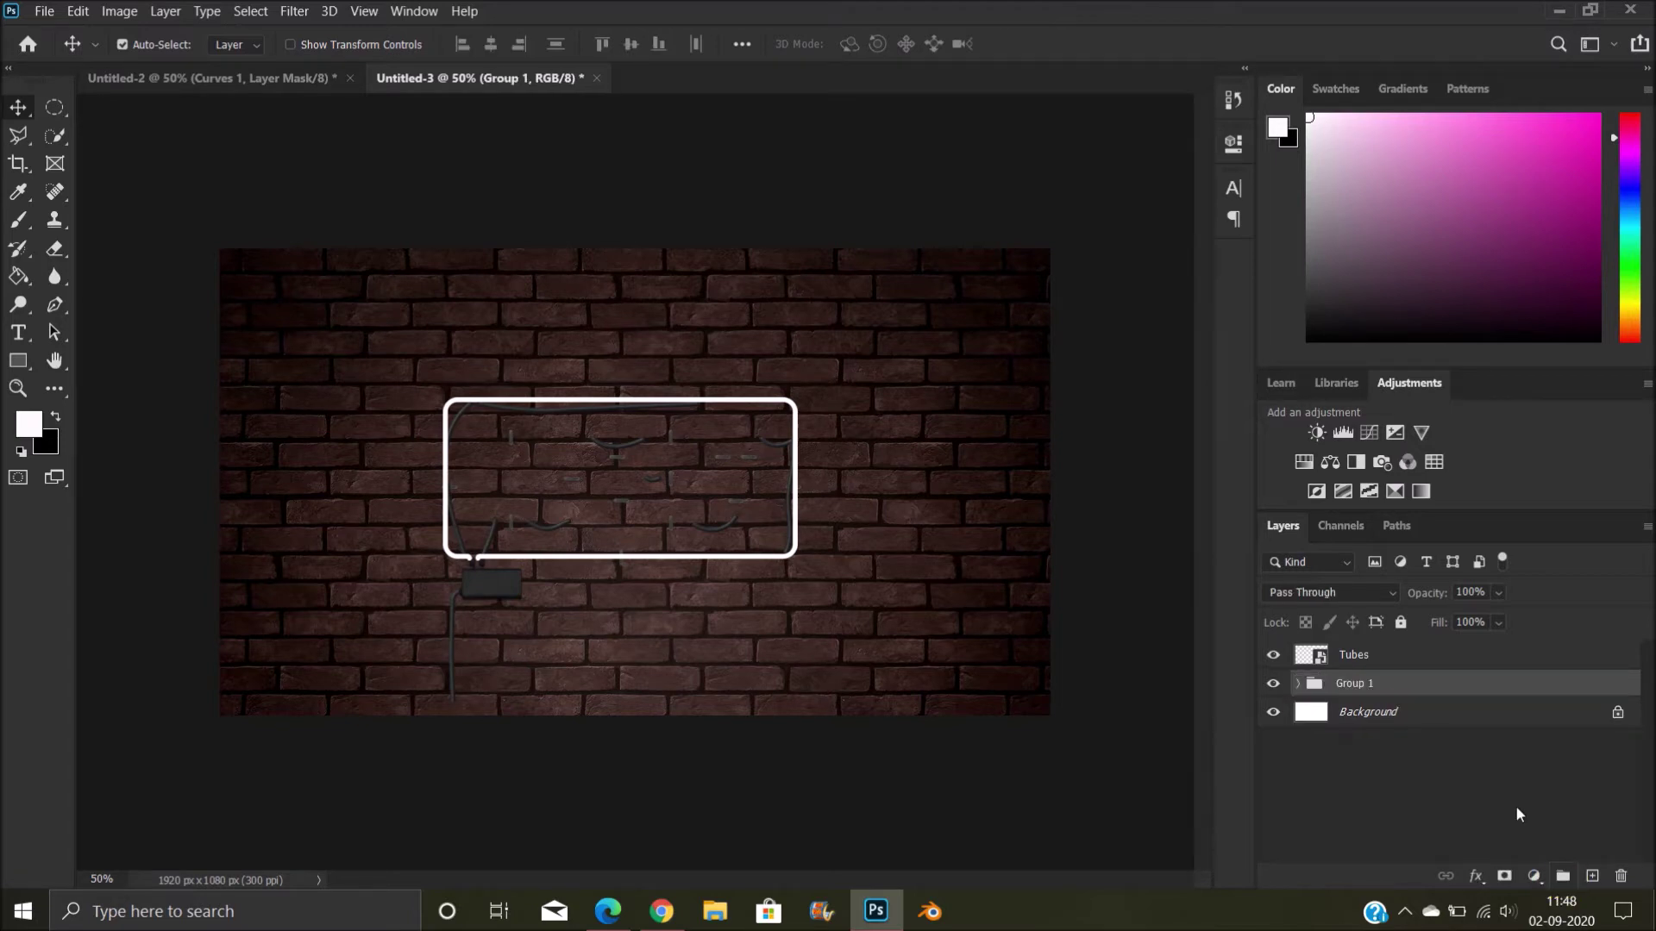
Add a Bevel & Emboss effect with the Inner Bevel style to the Tubes layer
left_click(1507, 650)
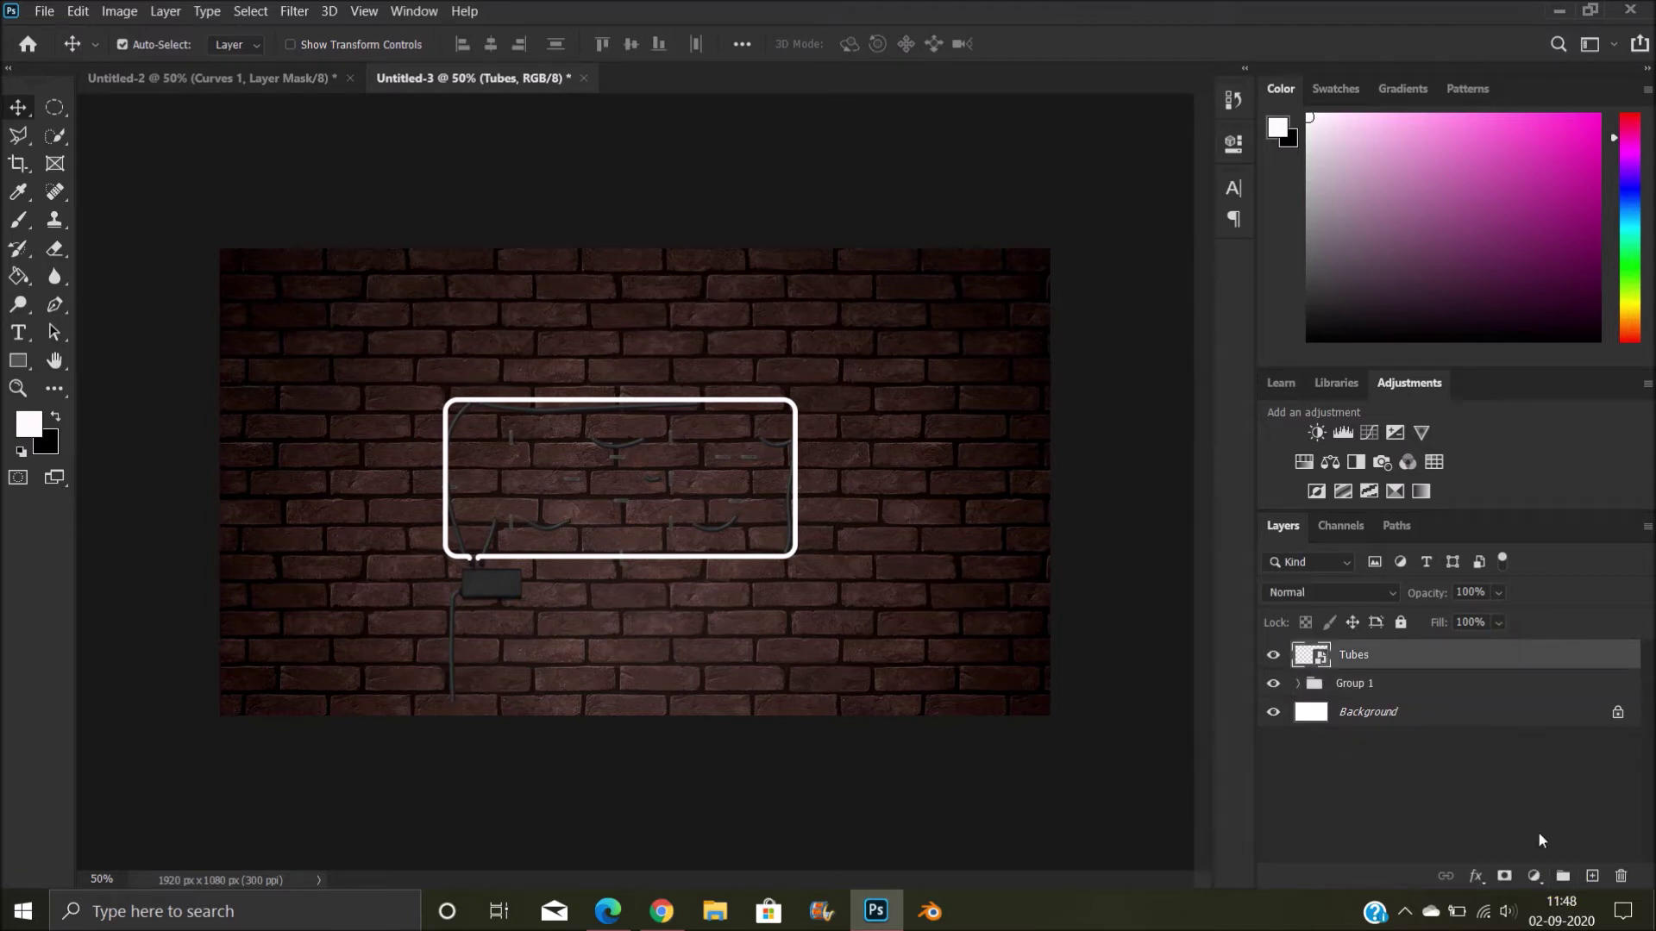
left_click(1561, 656)
double_click(1561, 657)
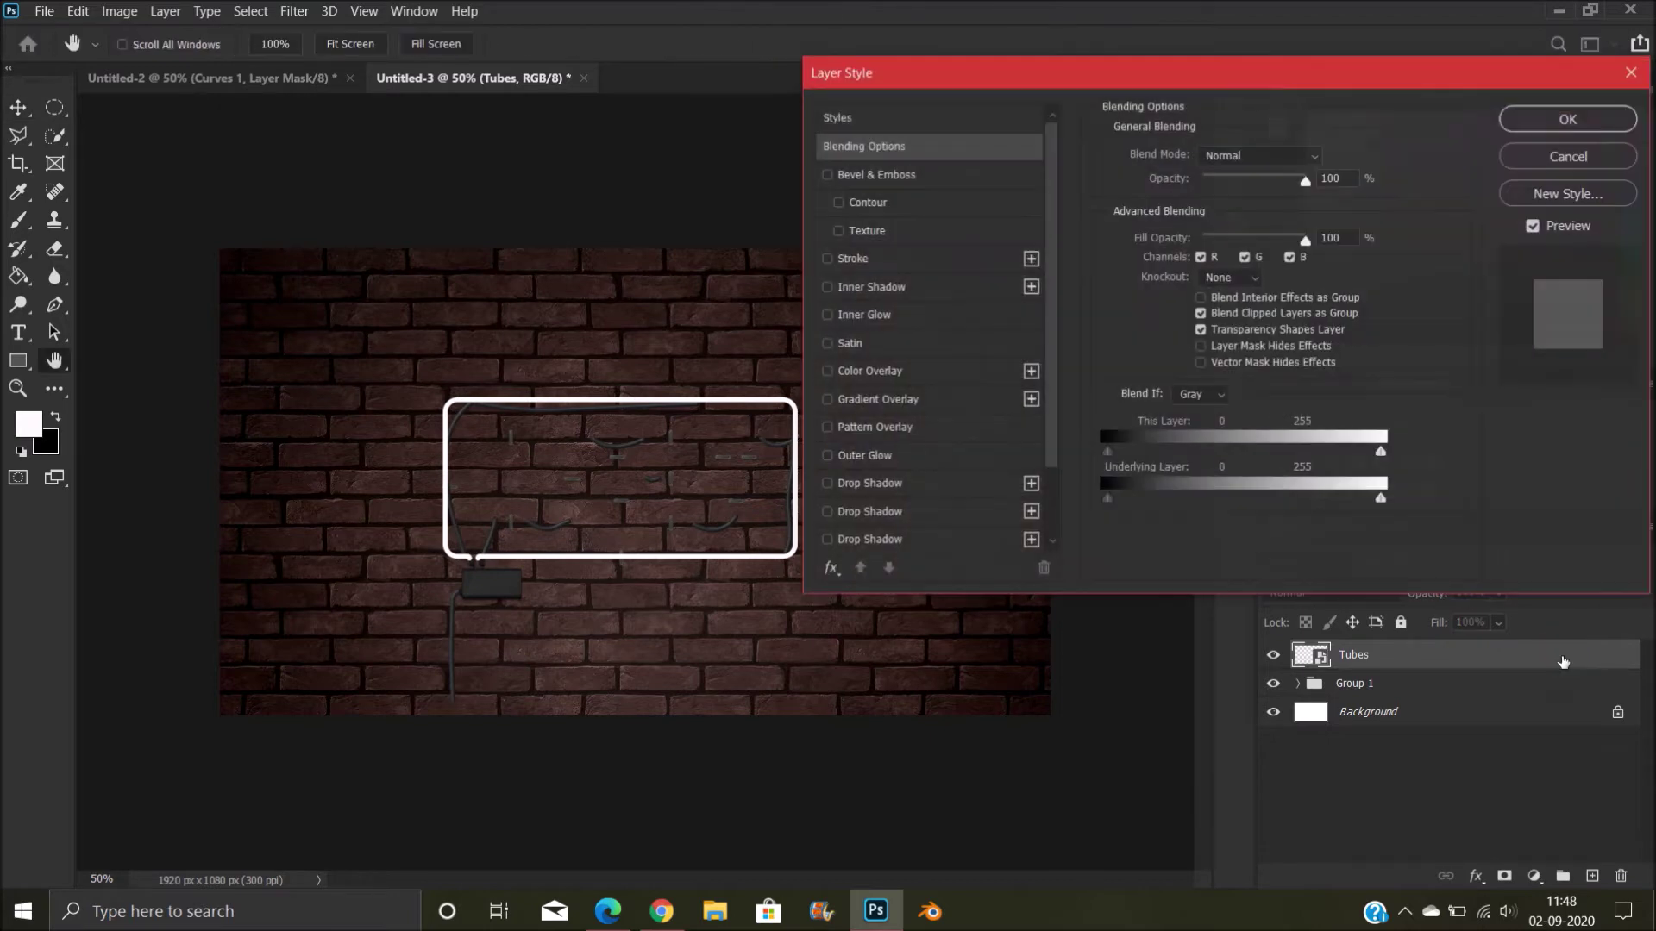
left_click(962, 175)
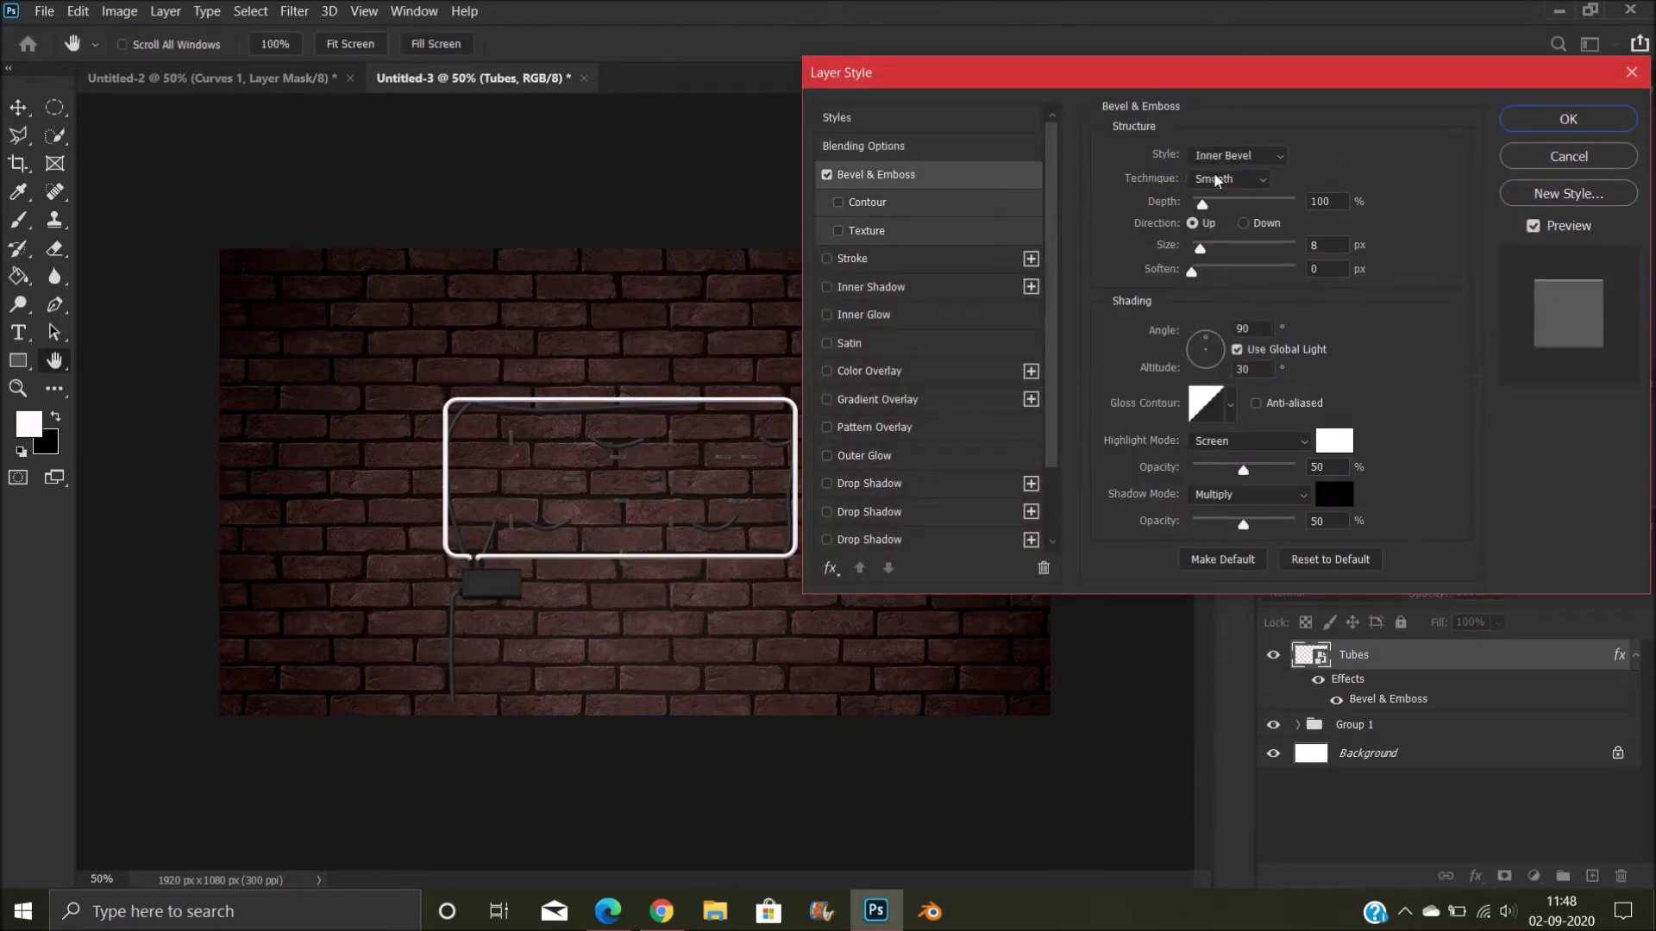
left_click(1274, 164)
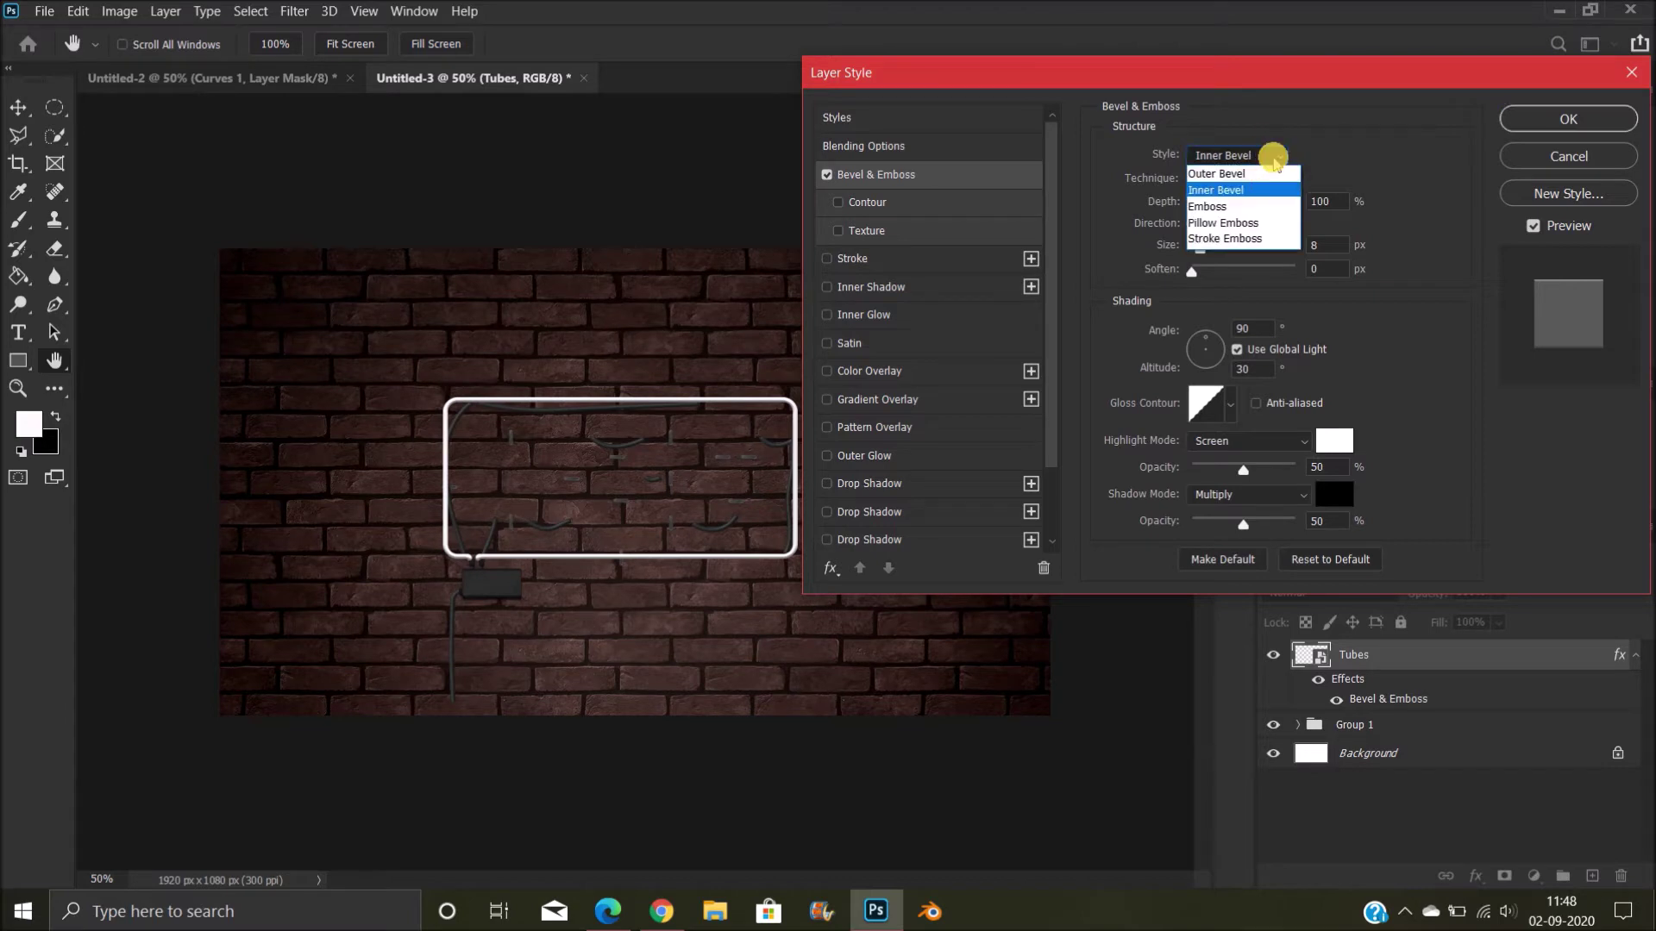
left_click(1266, 173)
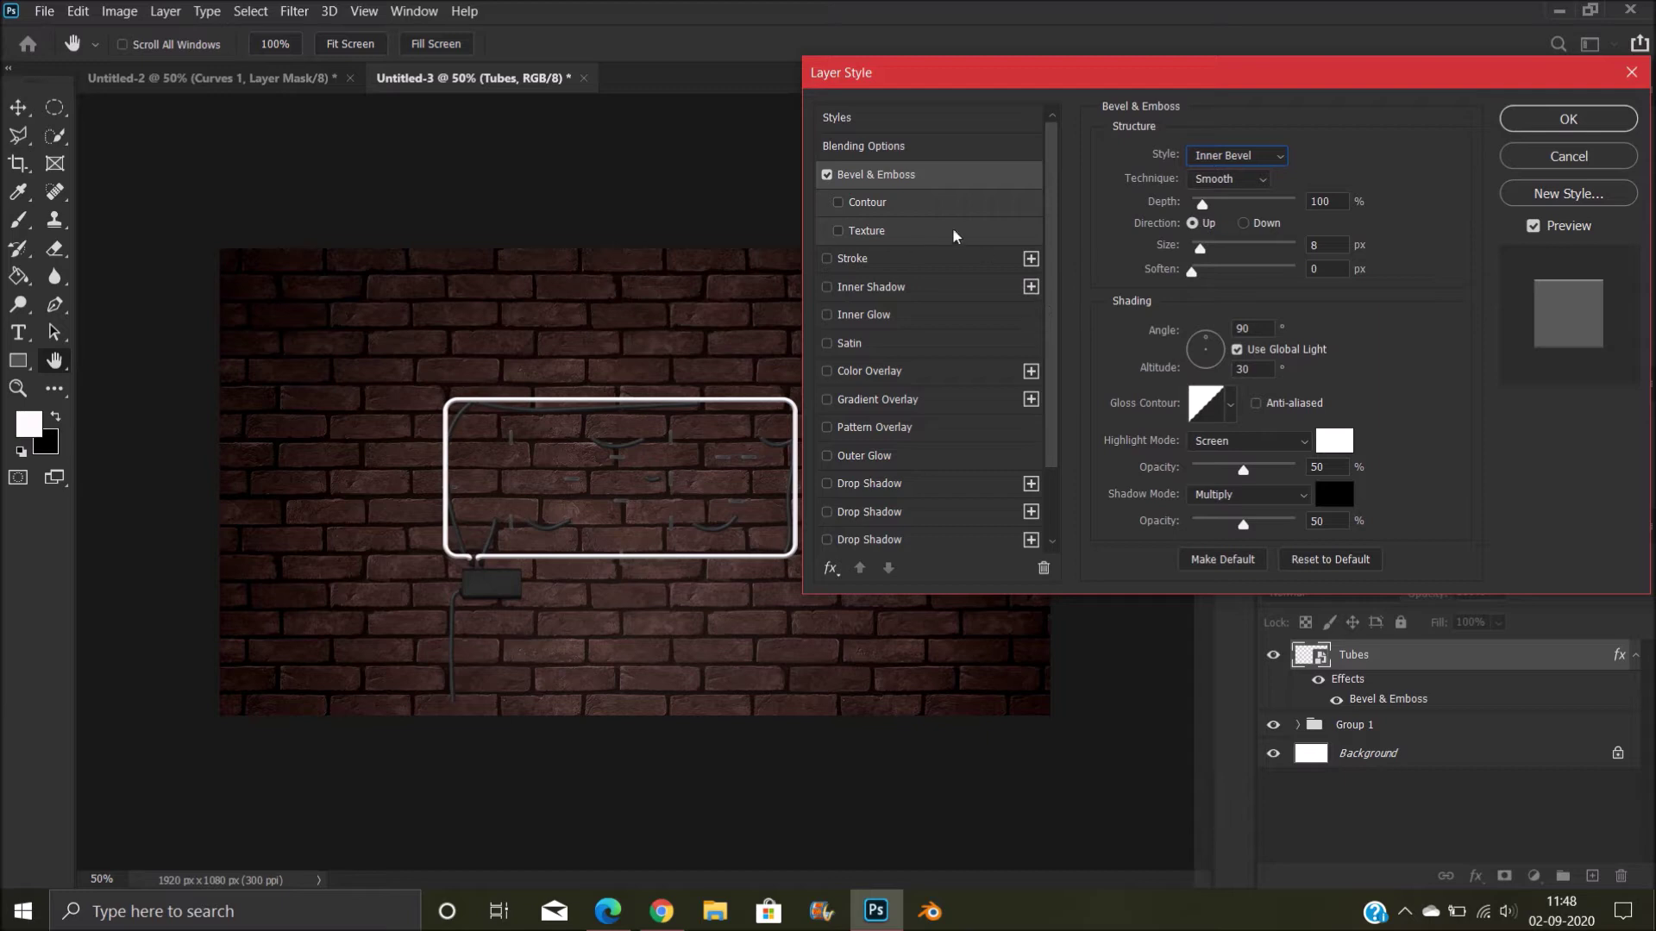
Add a drop shadow to the Tubes layer, recolour it vivid pink and set its opacity to 100%
left_click(883, 483)
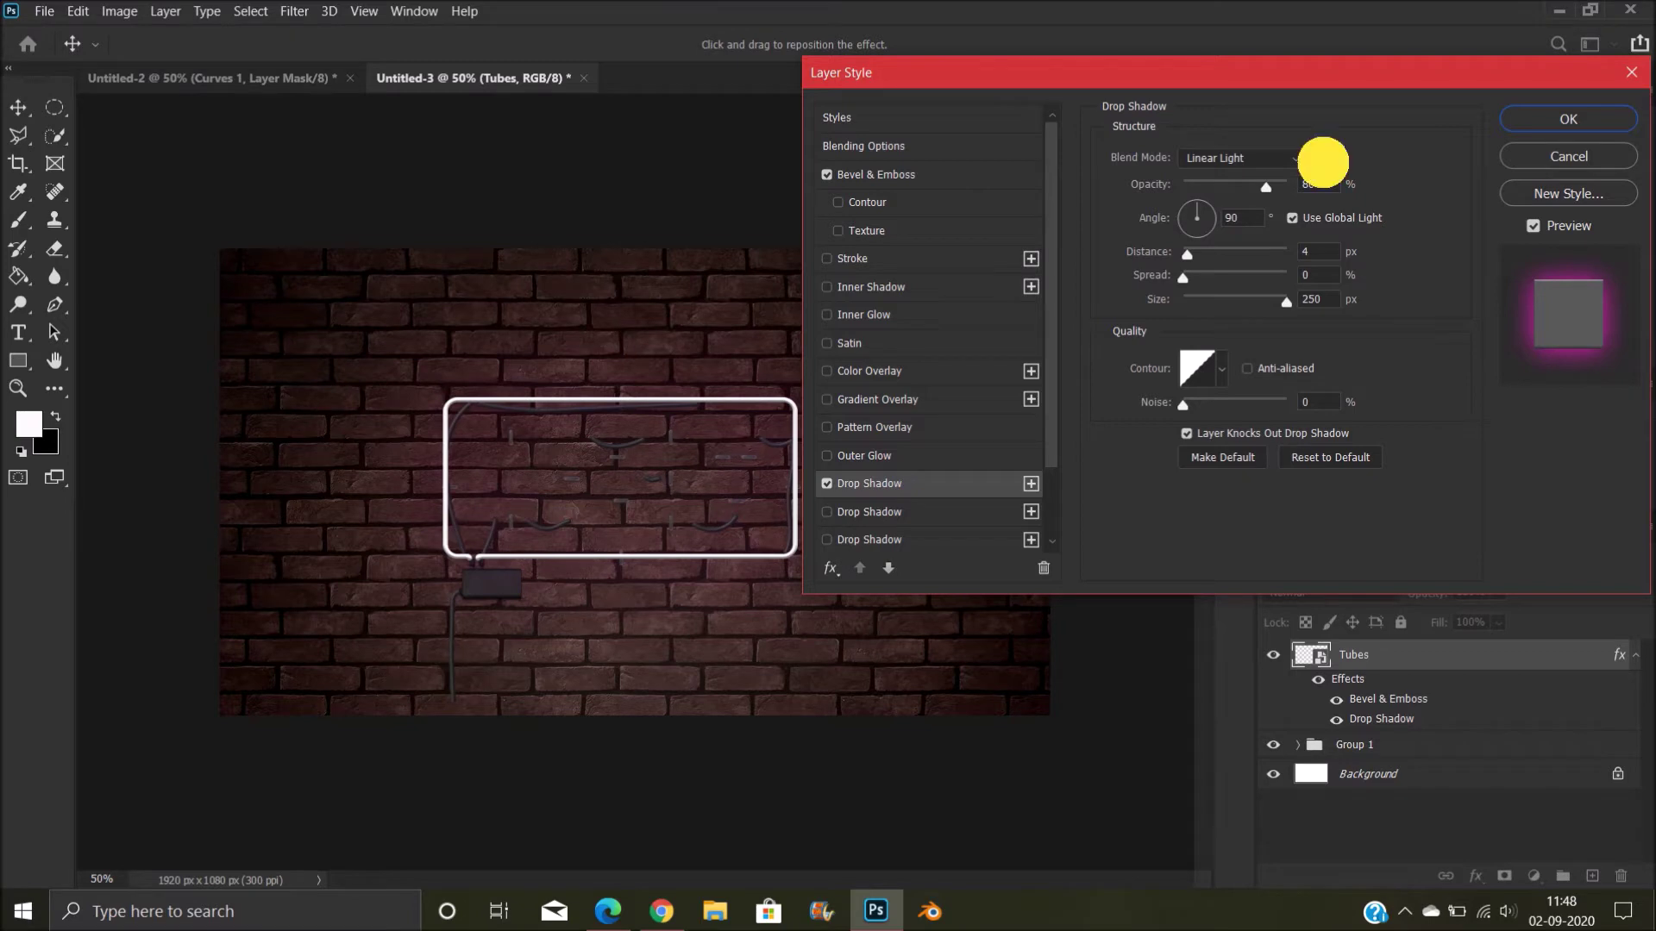
left_click(1324, 159)
left_click_drag(836, 203, 837, 196)
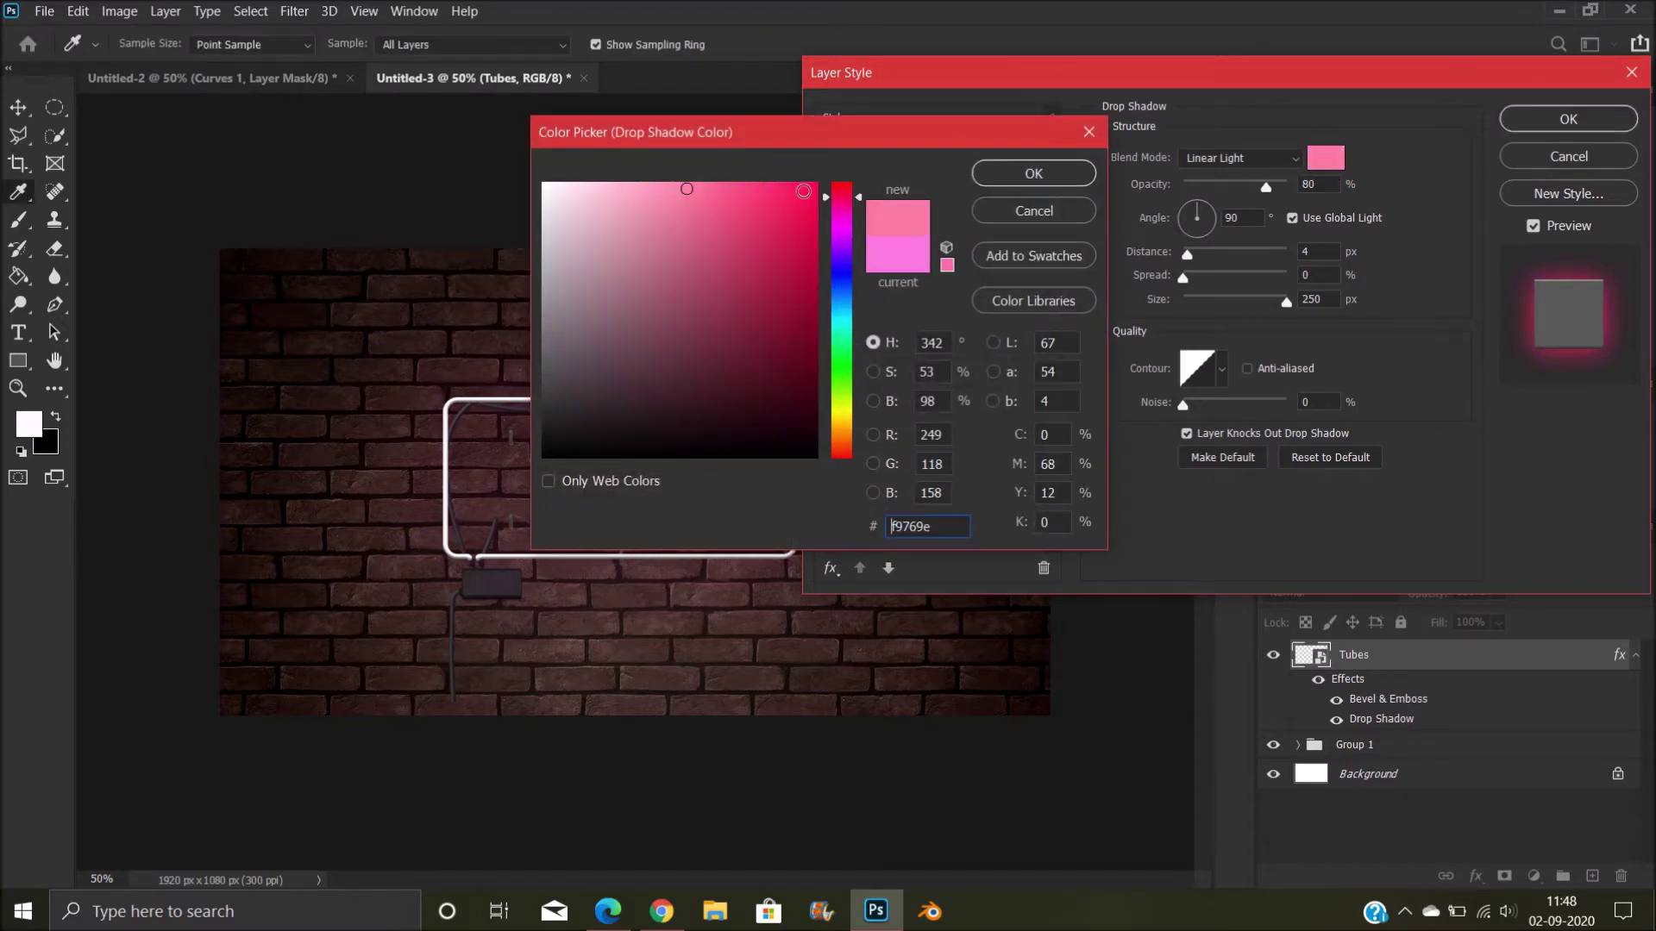
left_click(754, 185)
left_click(998, 174)
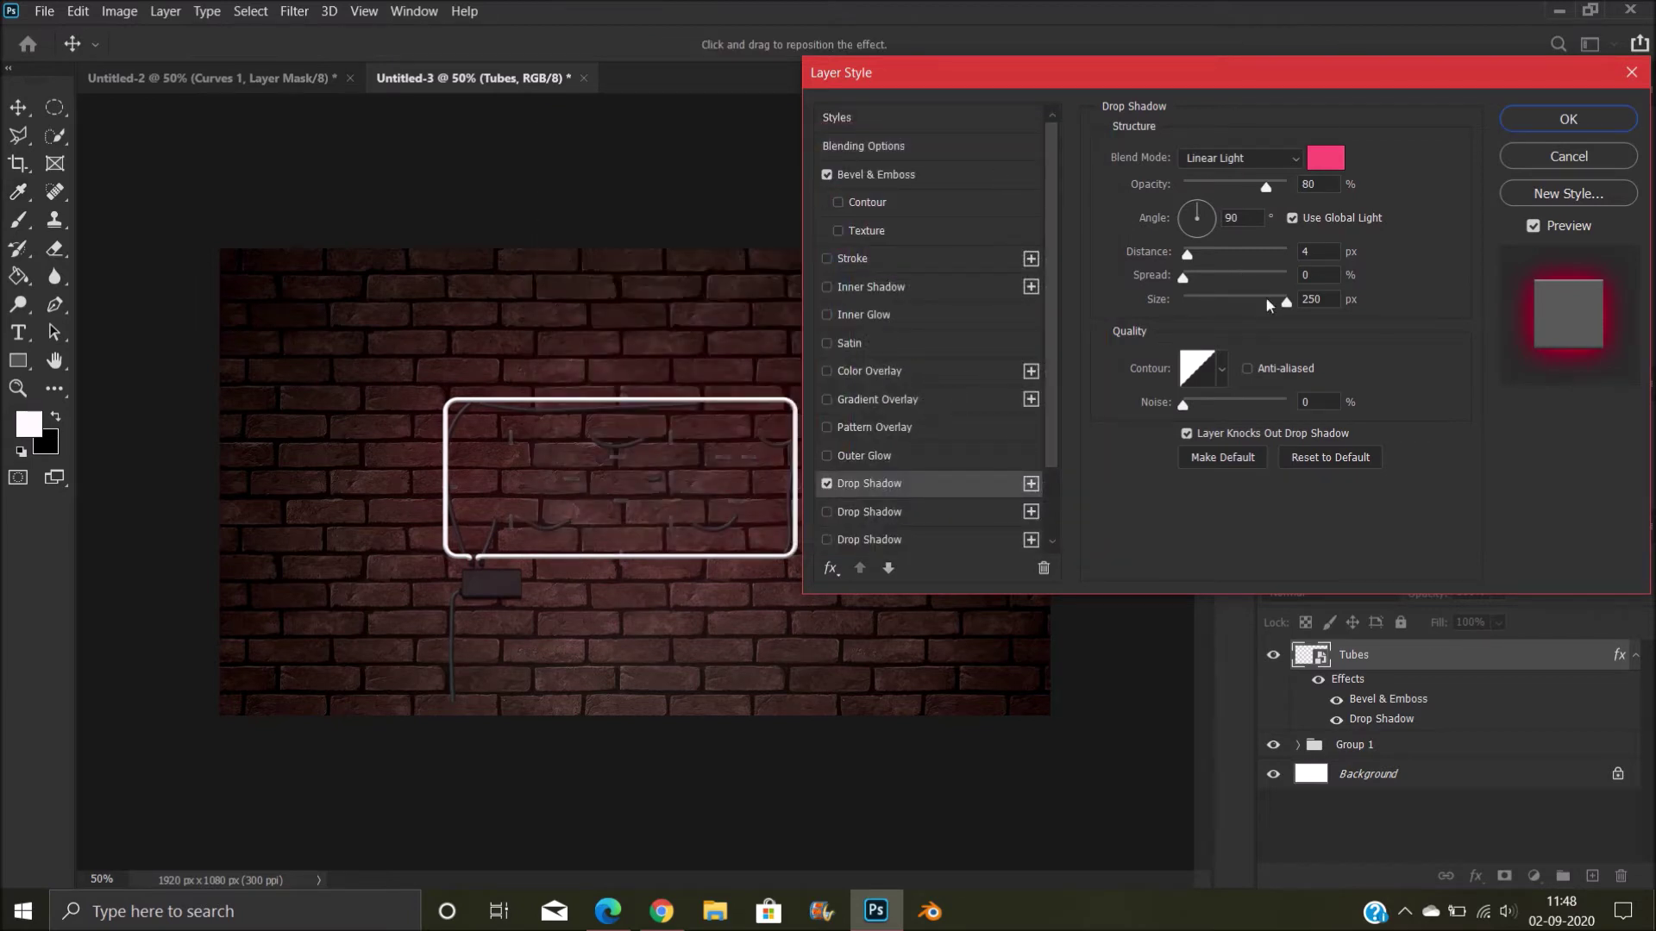
left_click_drag(1268, 188, 1288, 189)
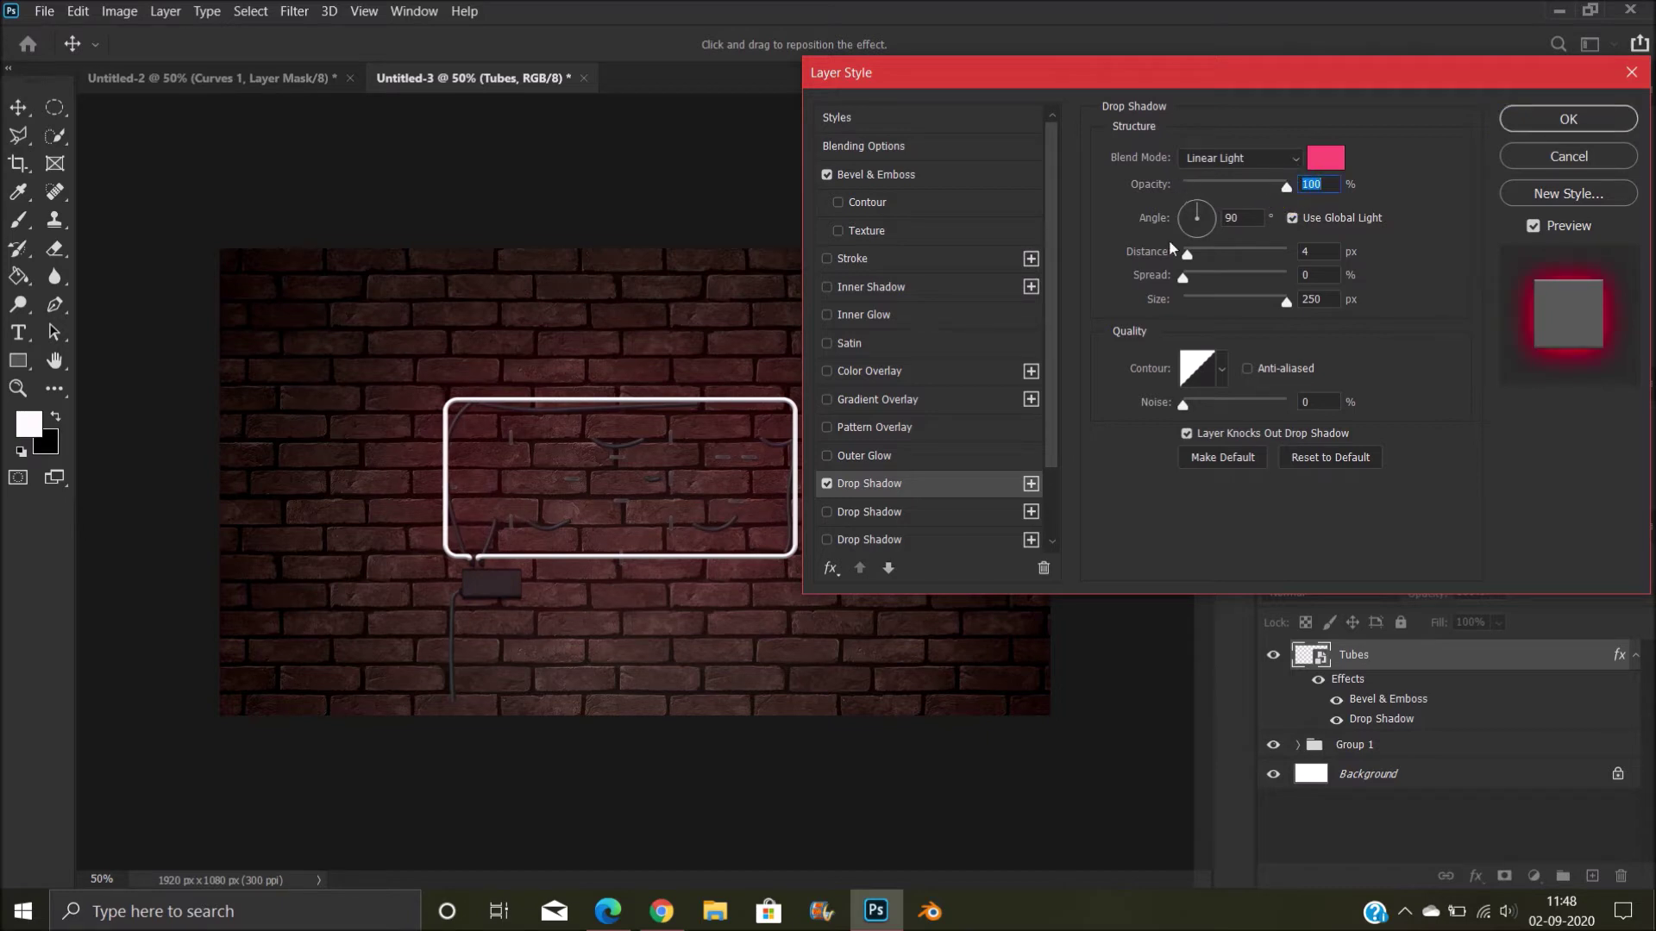
Enable a second drop shadow on the Tubes layer with colour #f57c9e and a size of 221 px
scroll(996, 394, "down", 3)
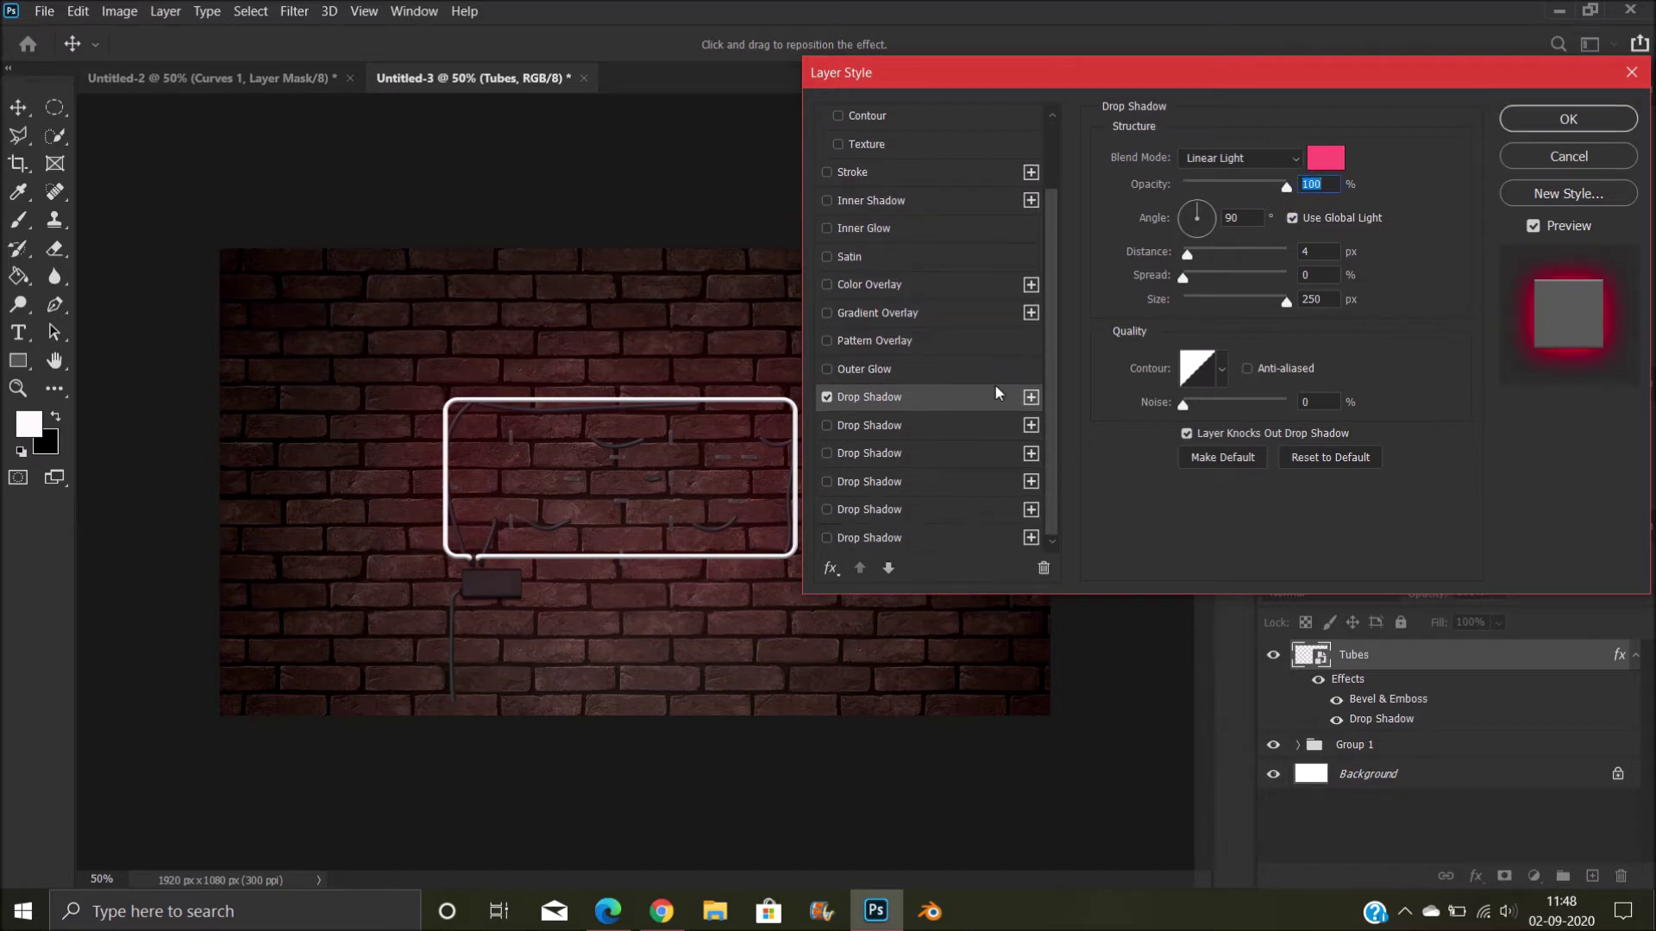
left_click(1031, 425)
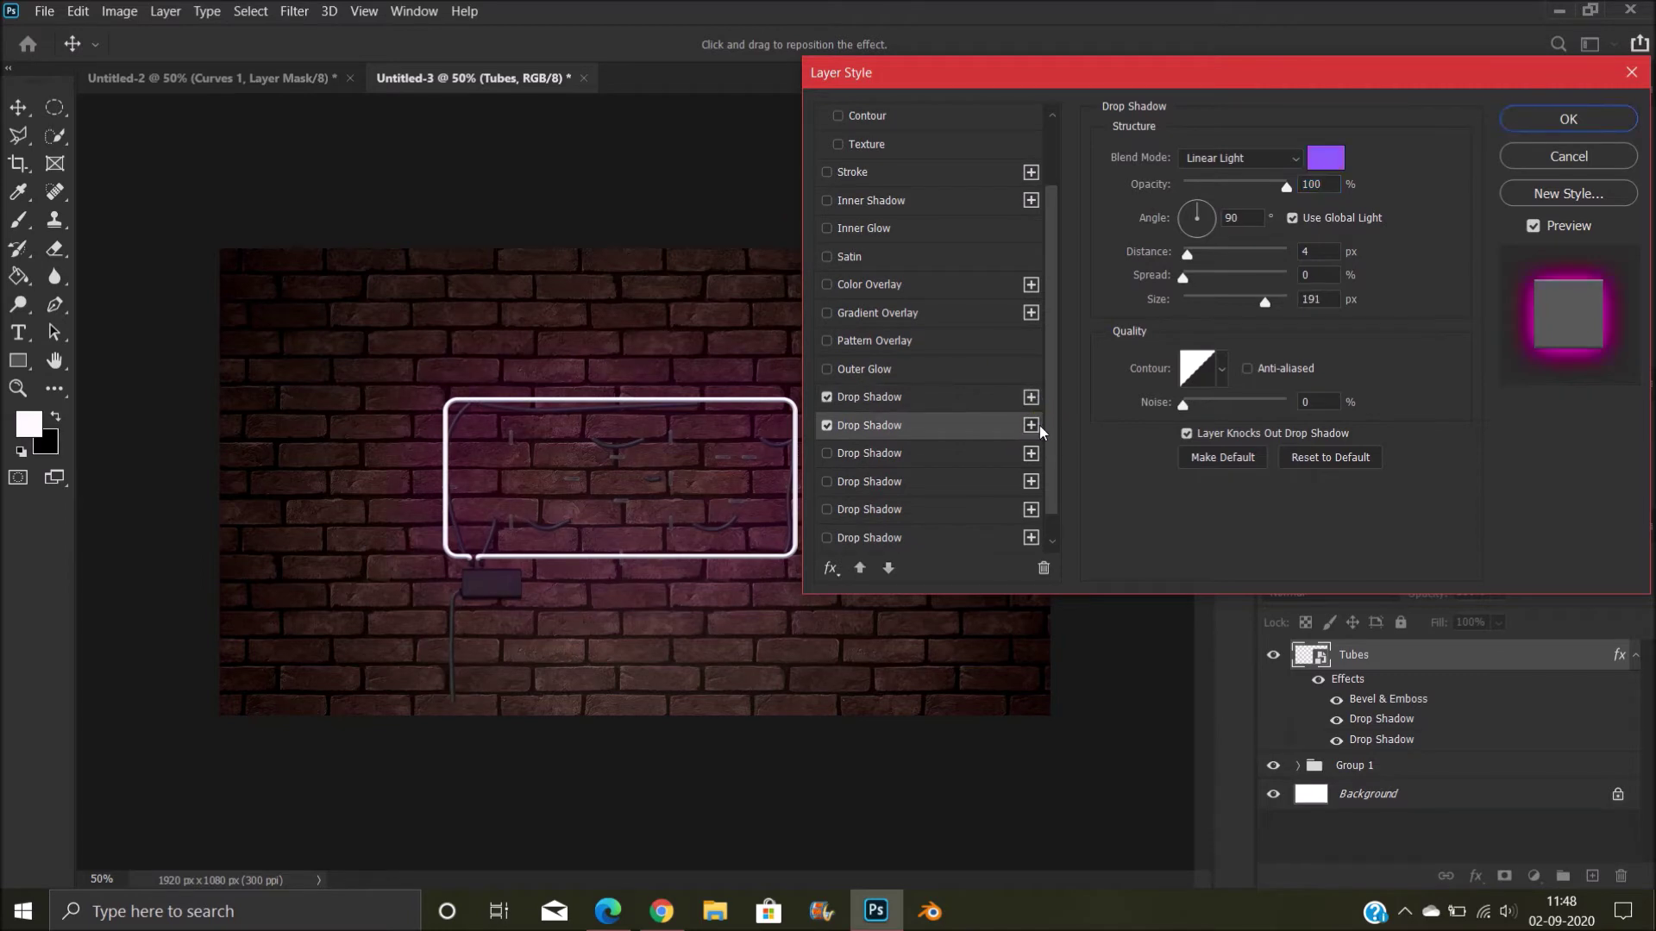
left_click(1314, 164)
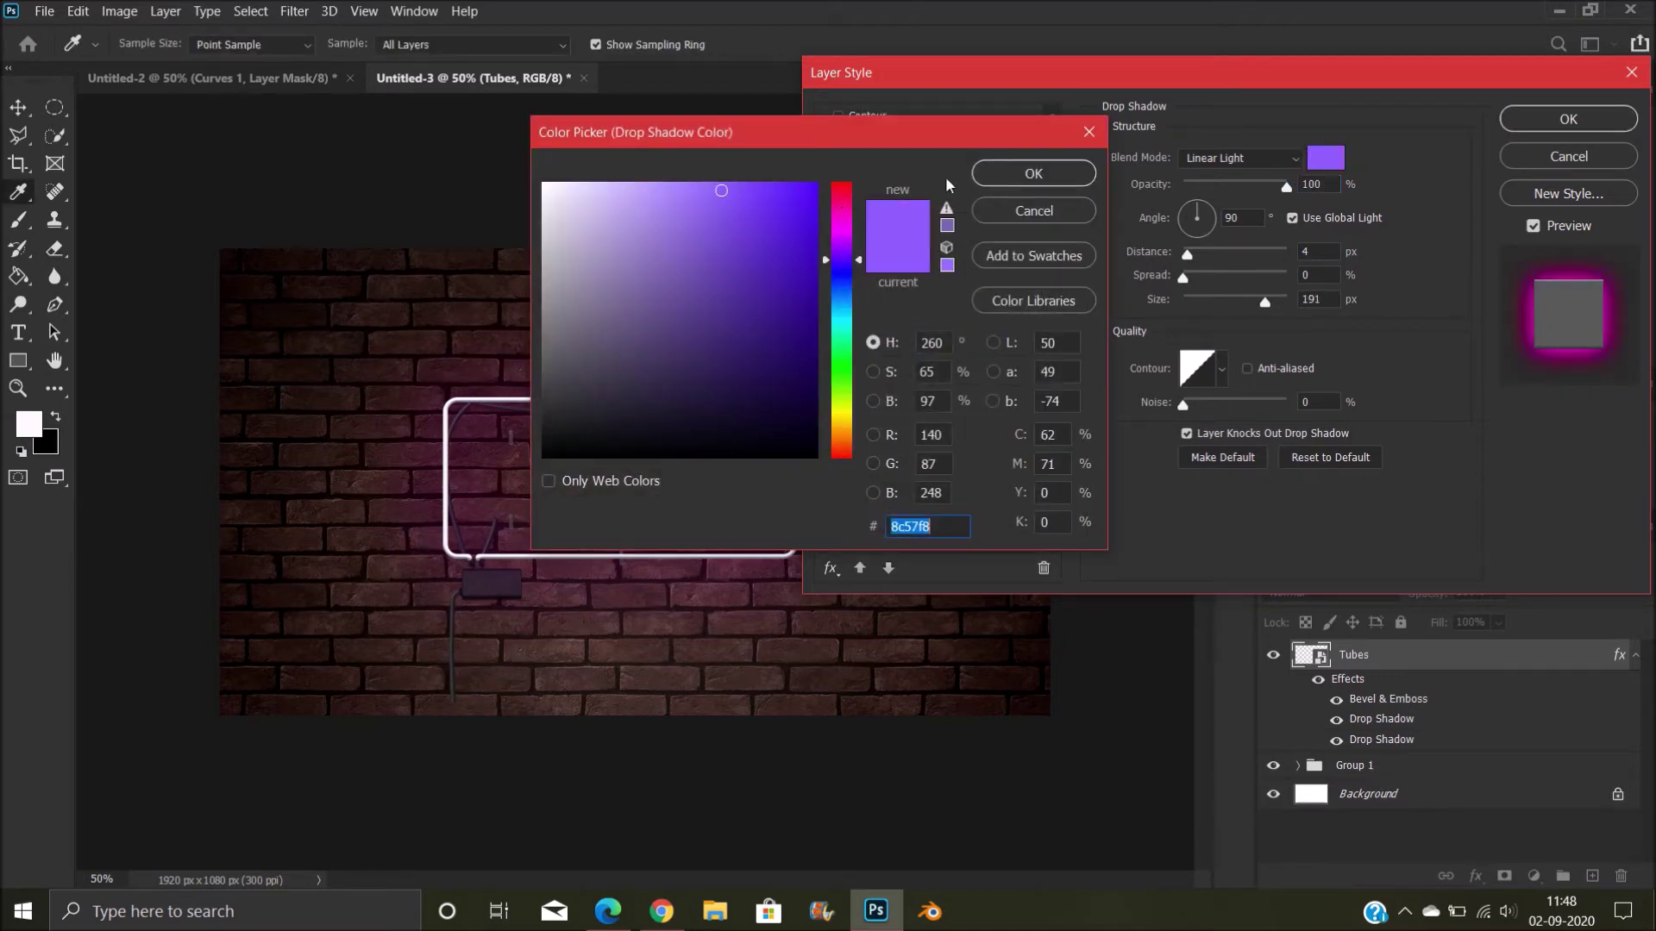
left_click(834, 196)
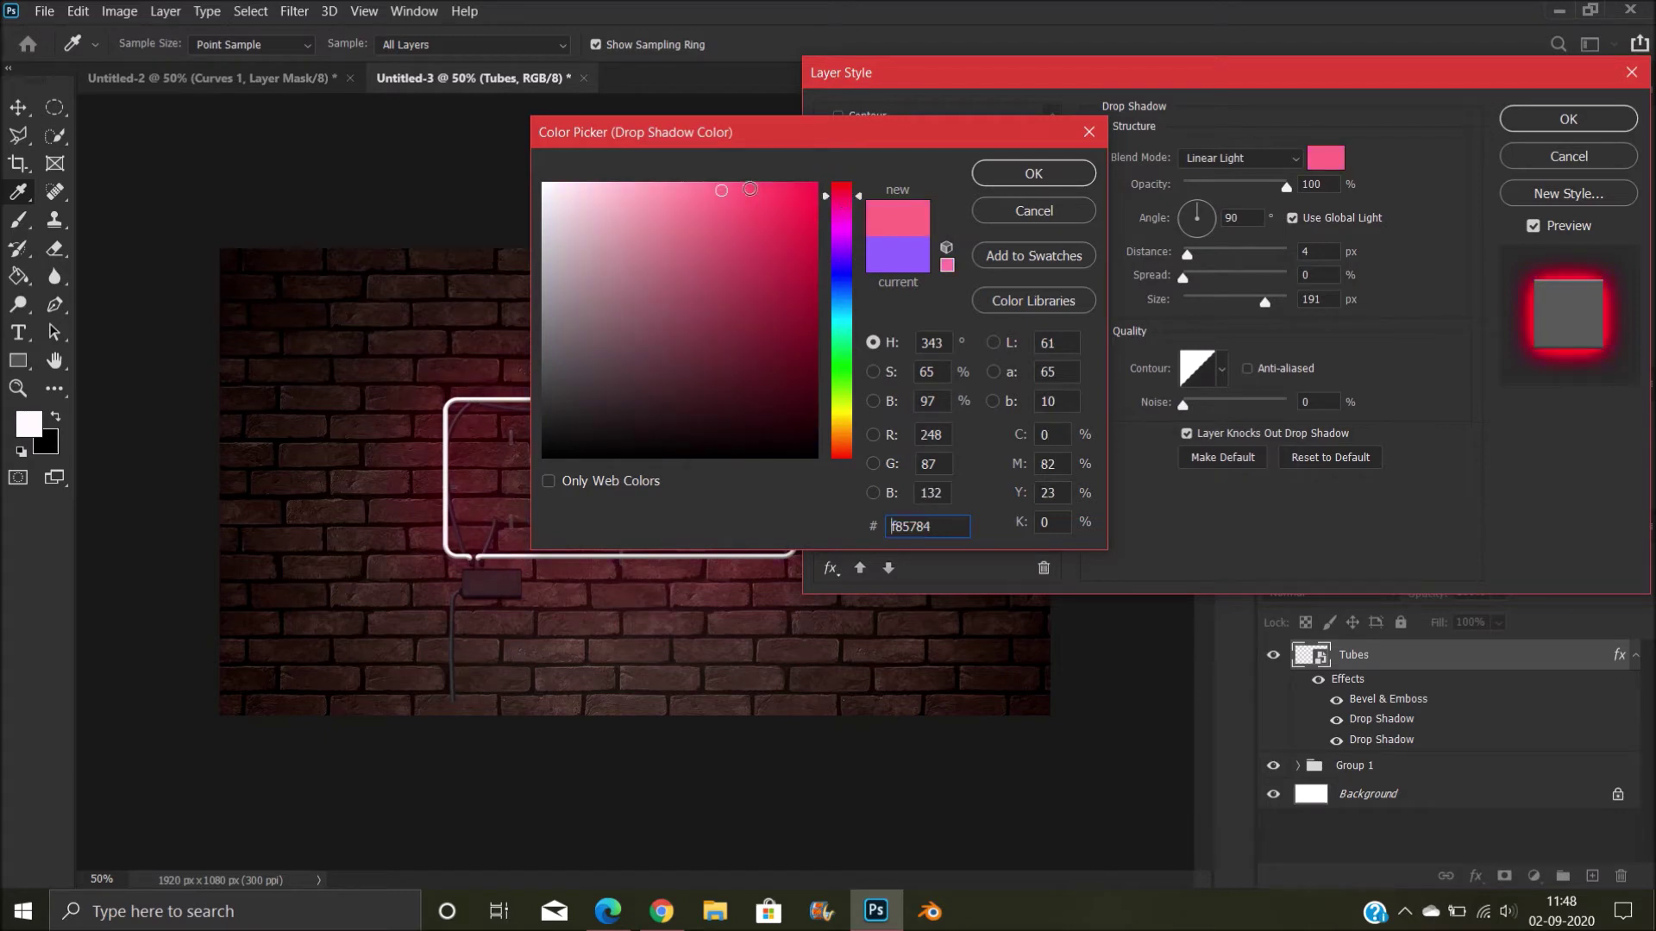
left_click(679, 192)
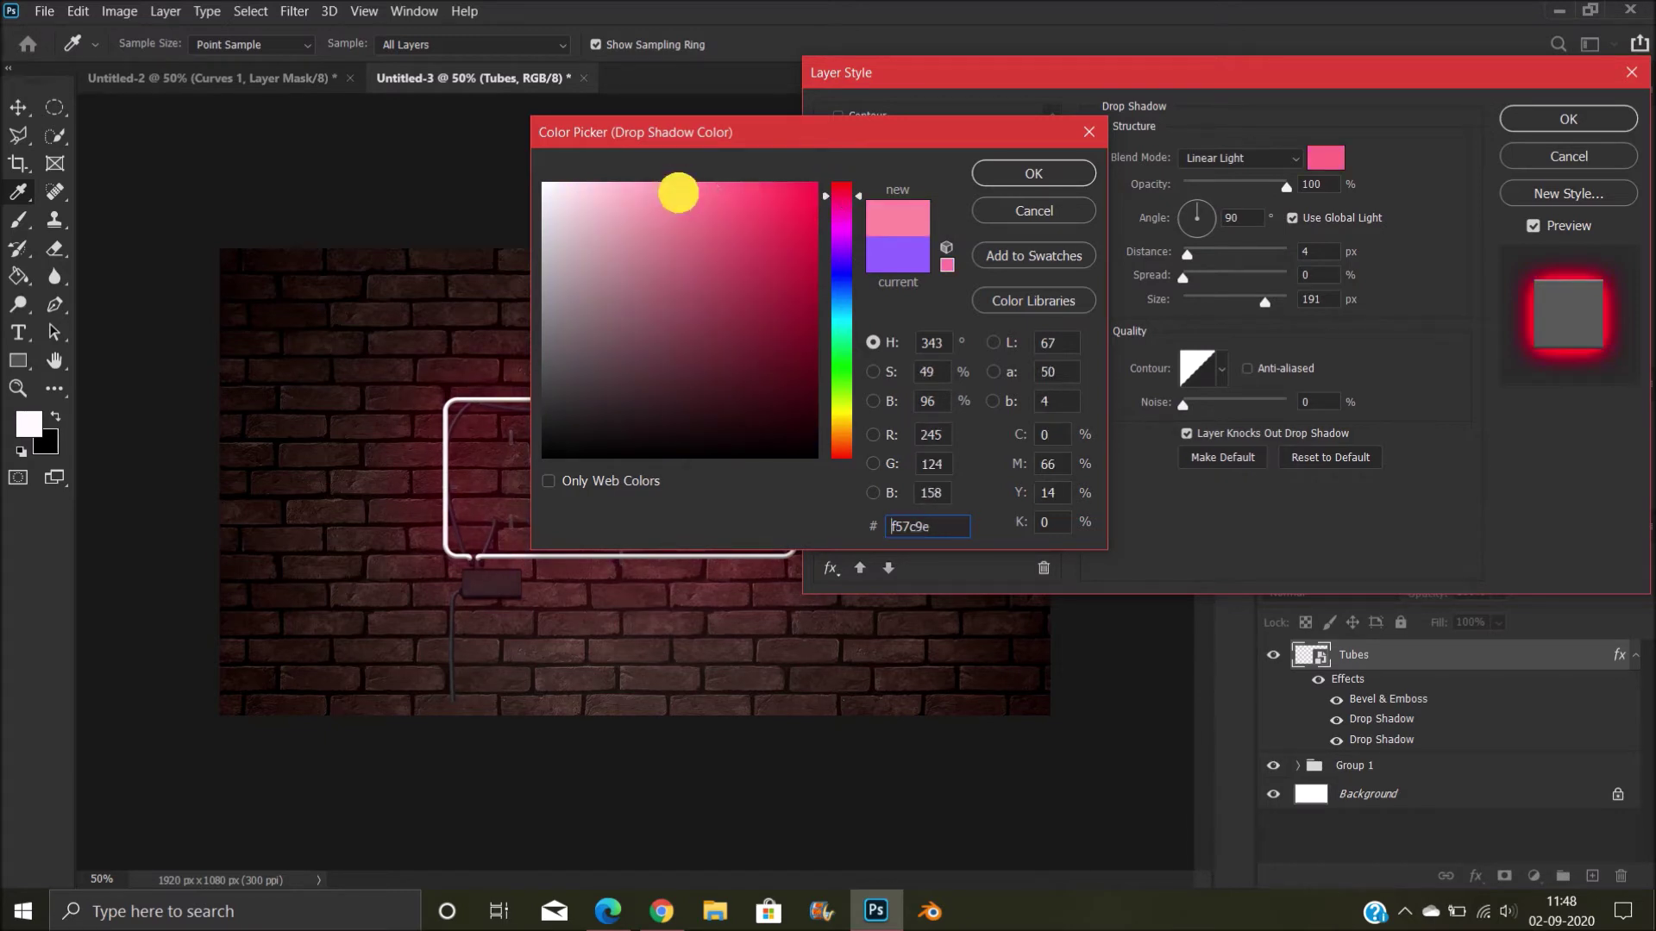
left_click(1045, 169)
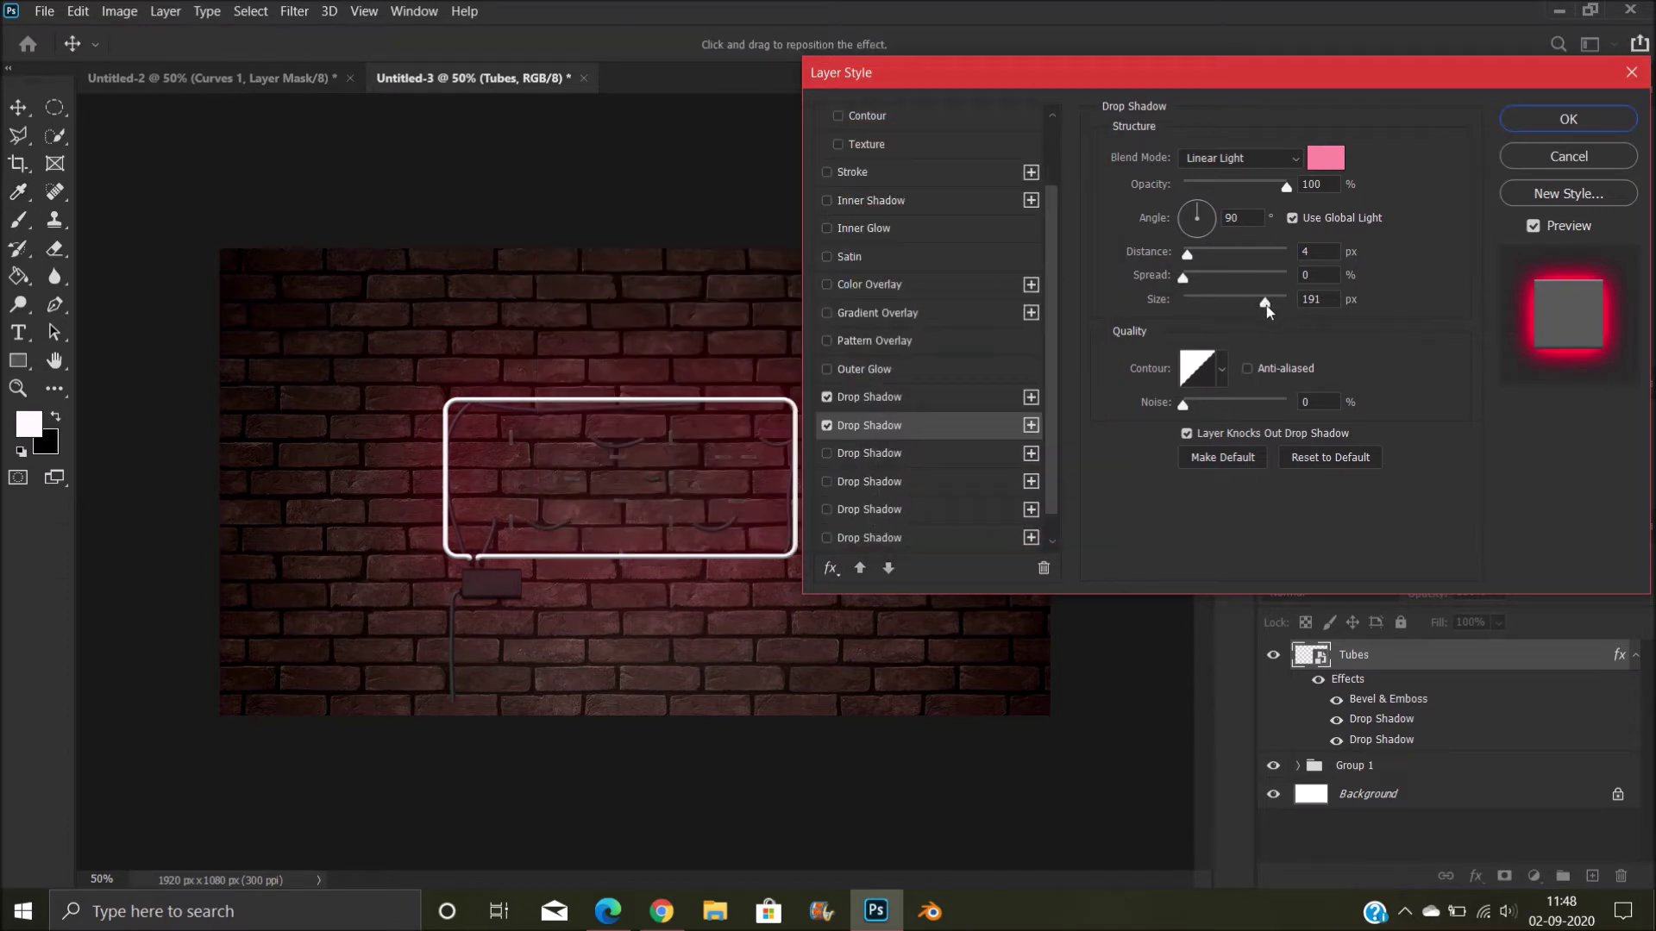
left_click_drag(1267, 311, 1278, 301)
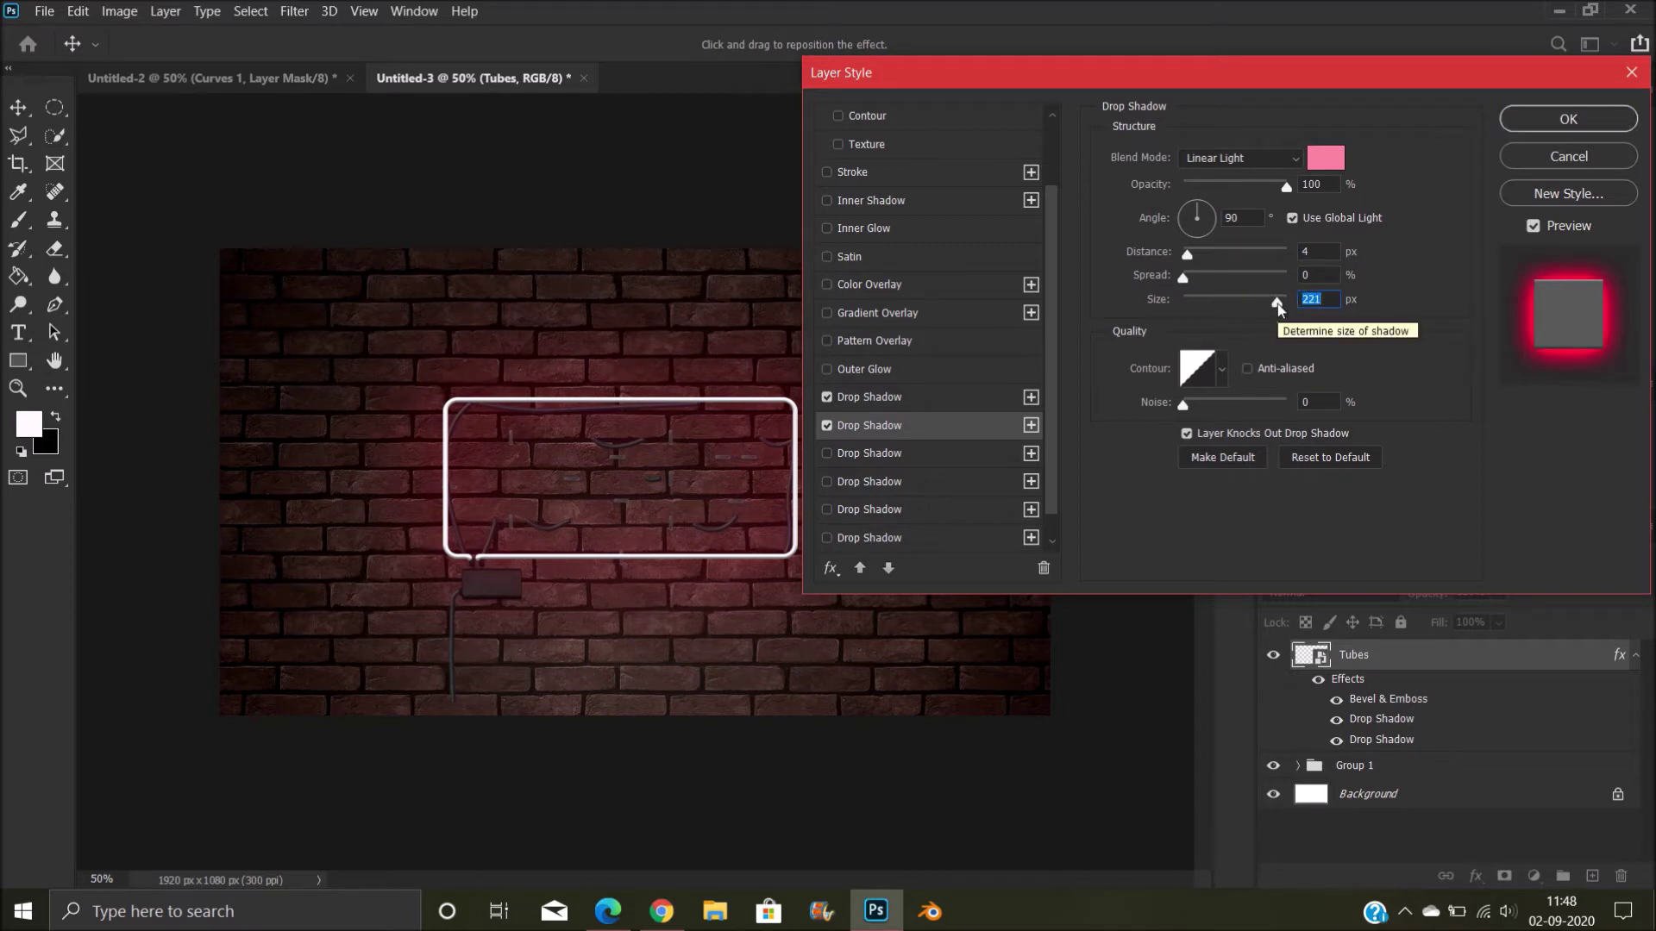
Enable a third drop shadow on the Tubes layer with colour #fb6e7c and a size of 234 px
left_click(1017, 453)
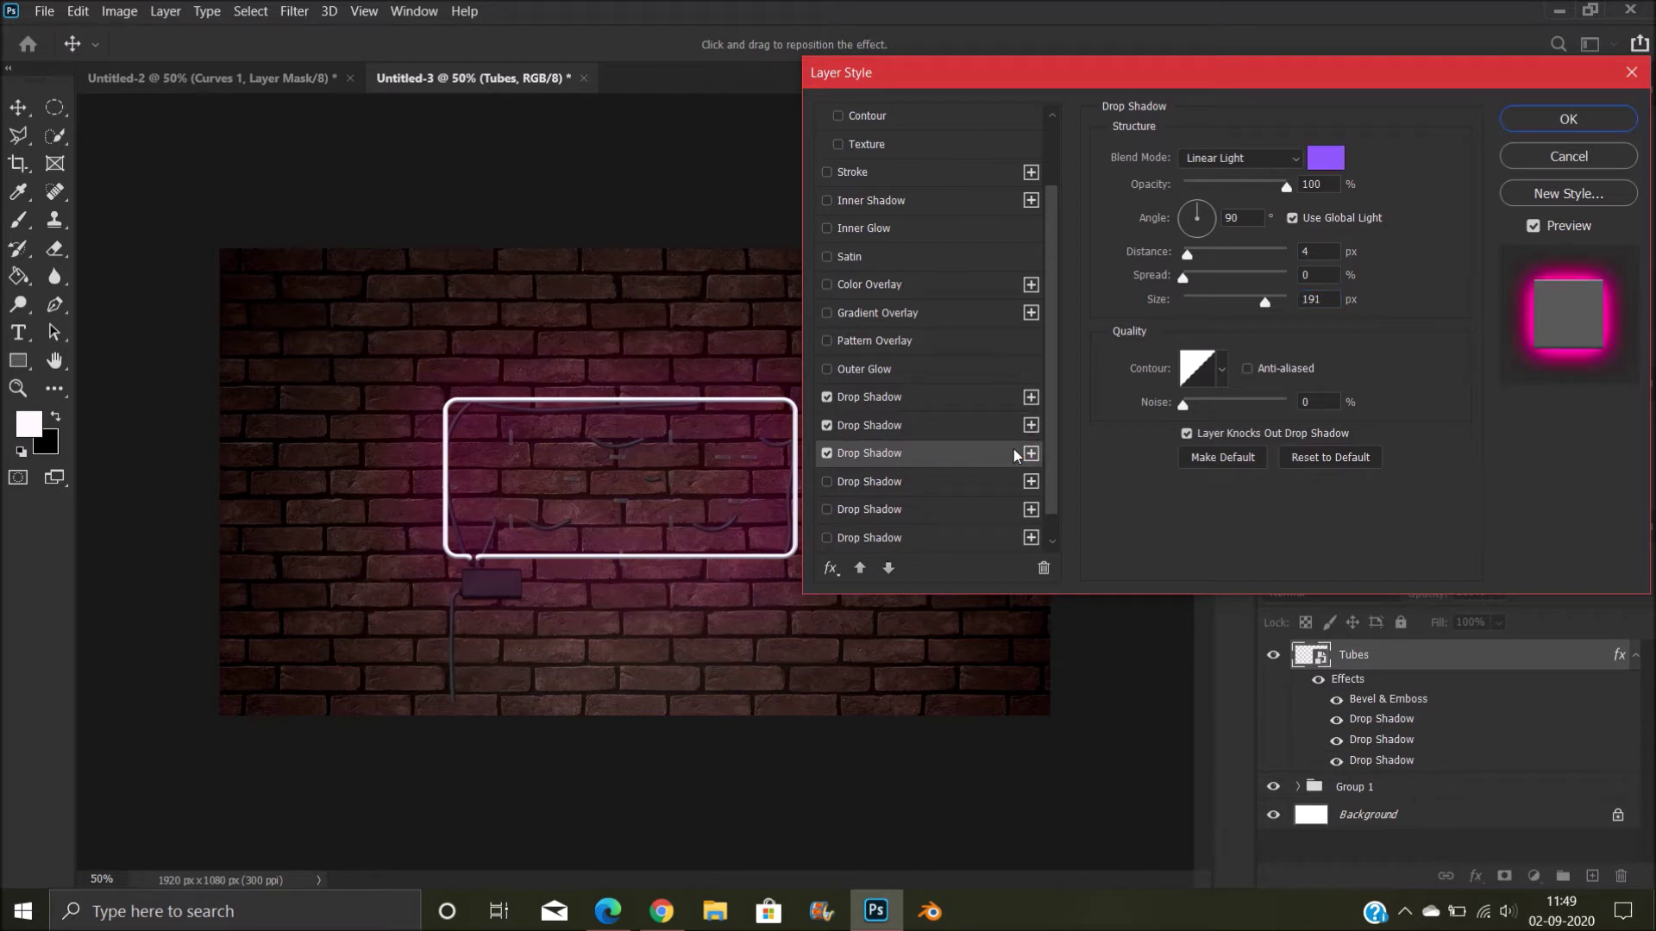
left_click(1320, 158)
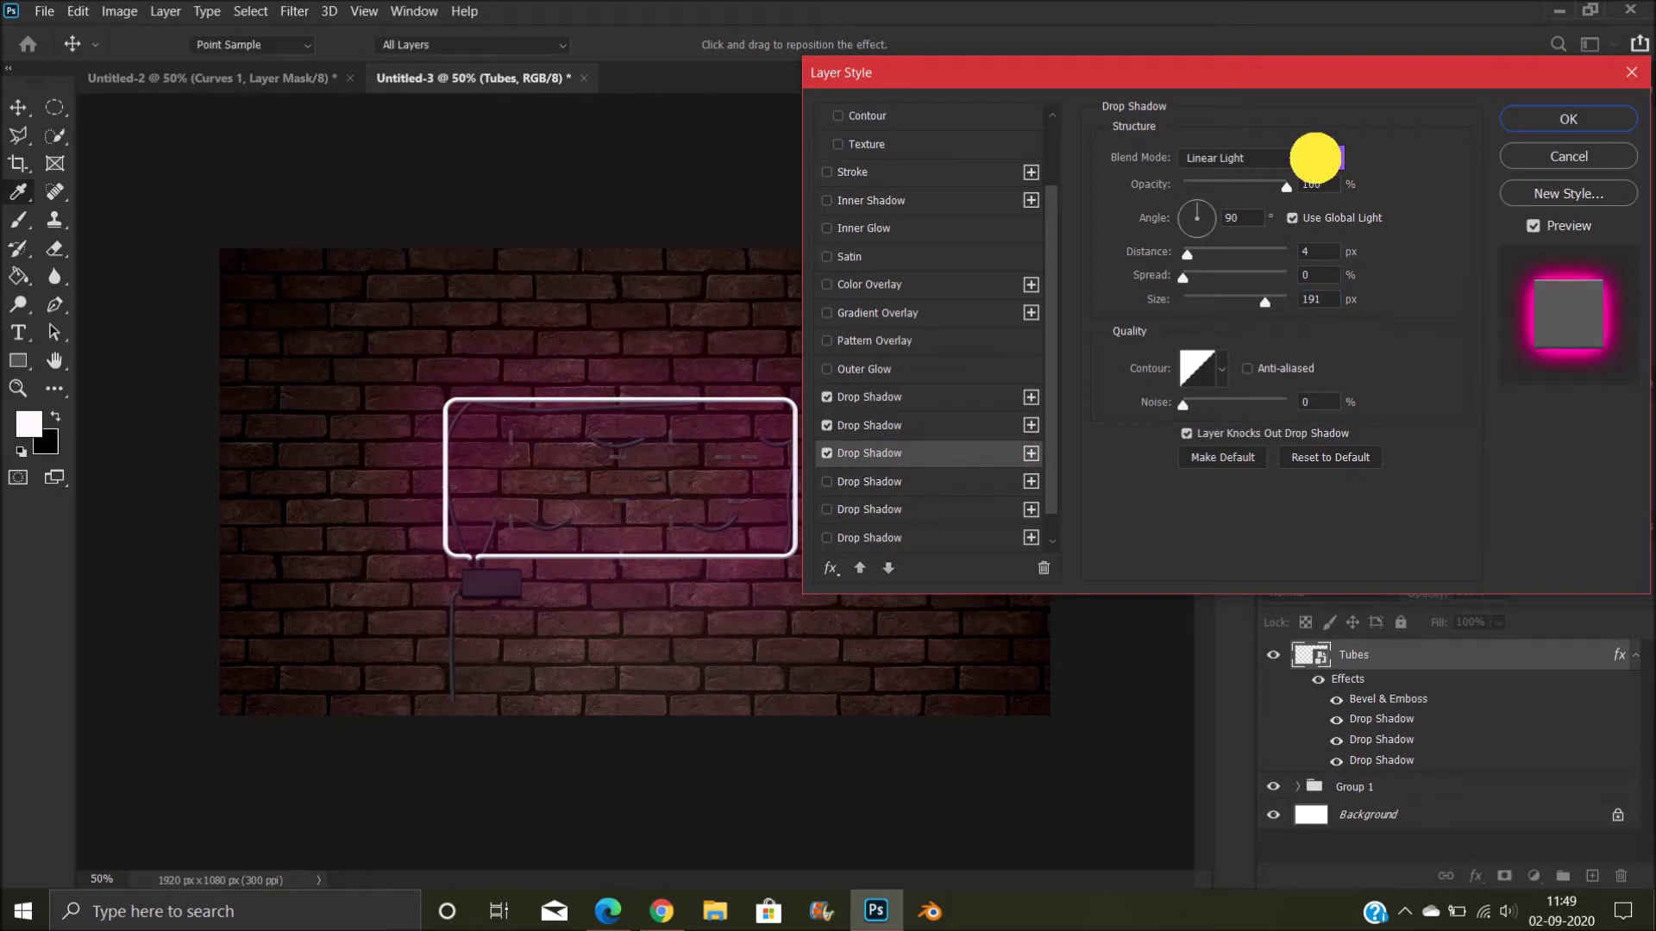
left_click_drag(843, 204, 698, 187)
left_click(697, 186)
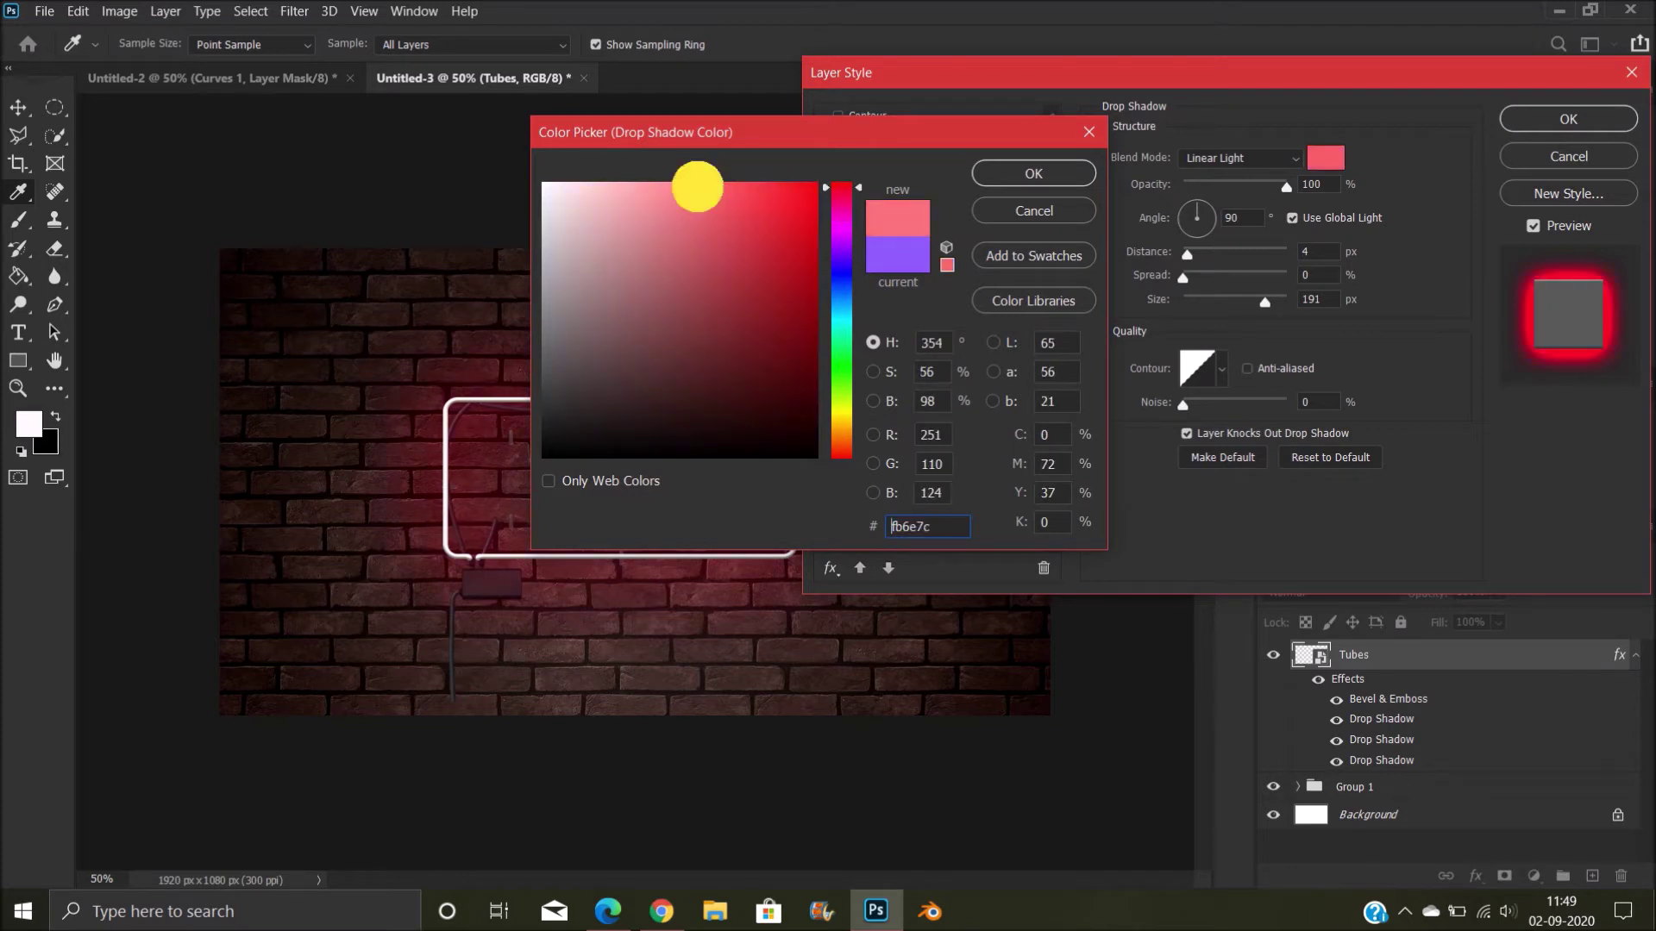
left_click(1022, 176)
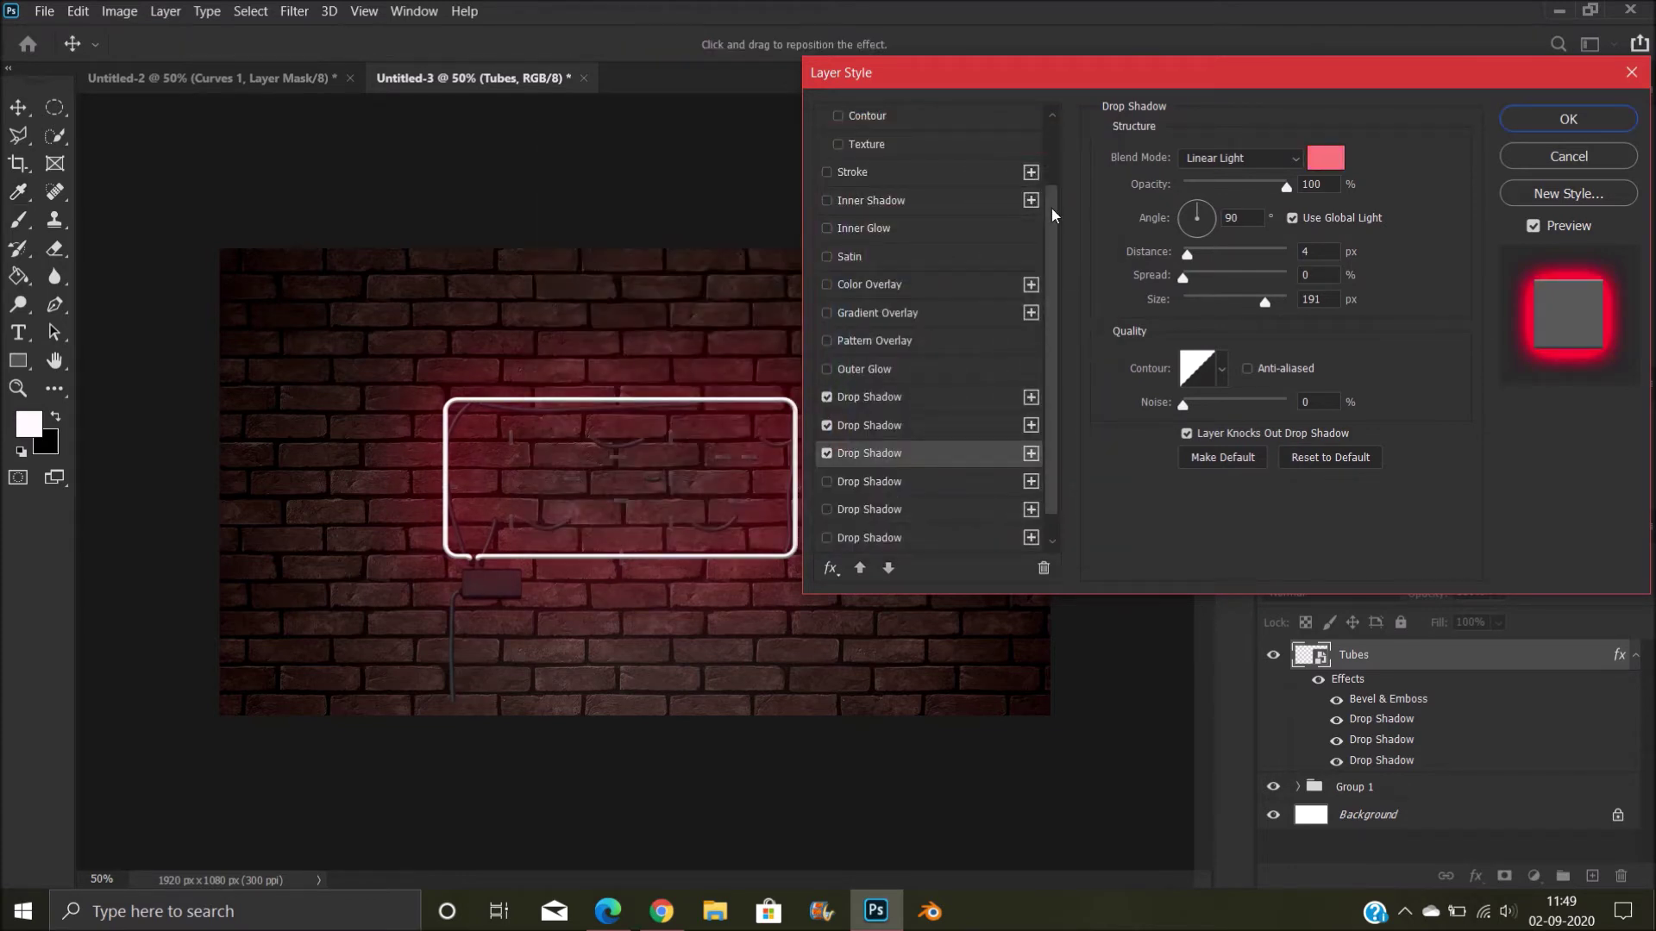
left_click_drag(1265, 302, 1282, 302)
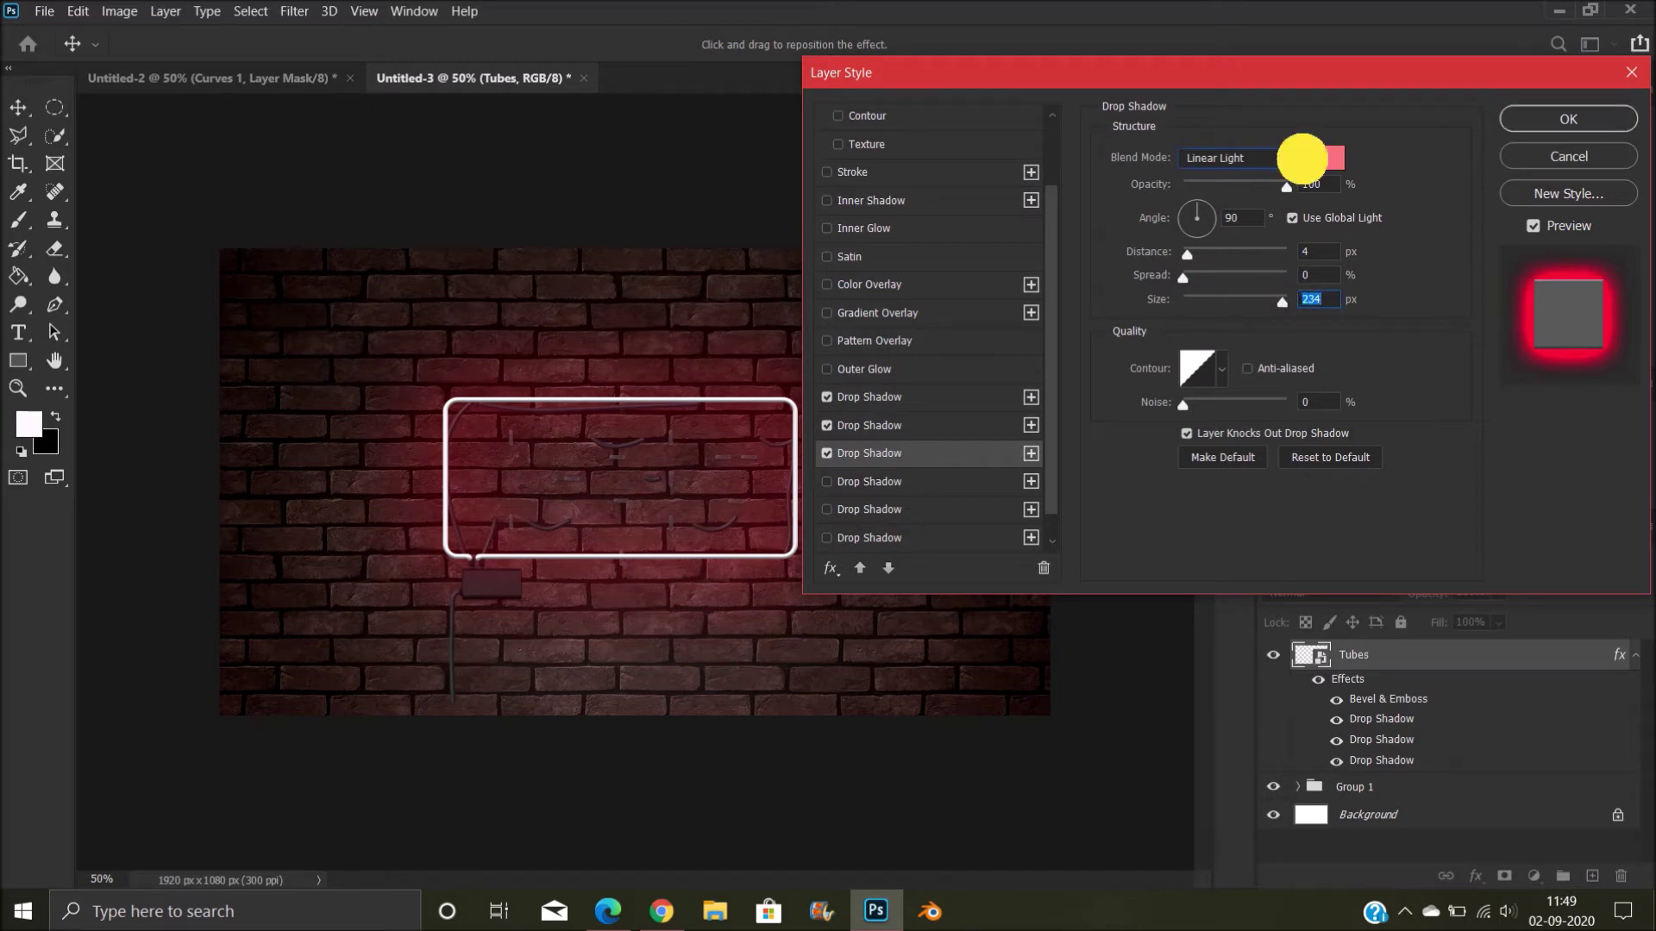
Keep the third drop shadow in Linear Light mode and enable a fourth drop shadow on the Tubes layer with colour #f26a9a
left_click(1302, 156)
left_click(1274, 473)
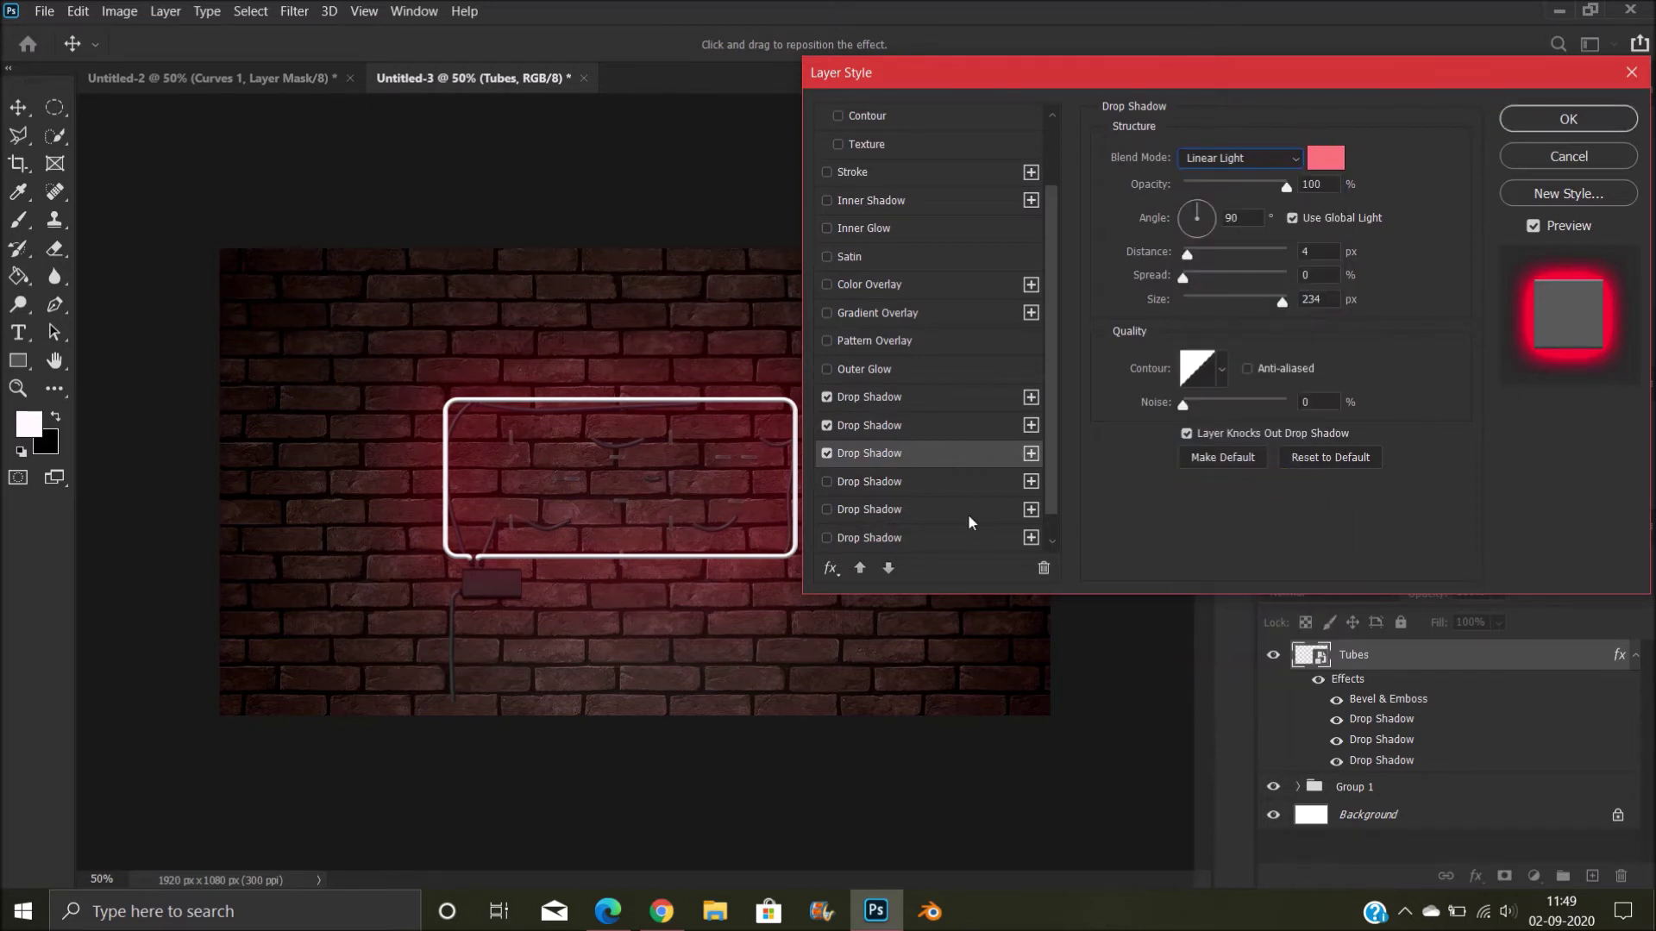
left_click(961, 482)
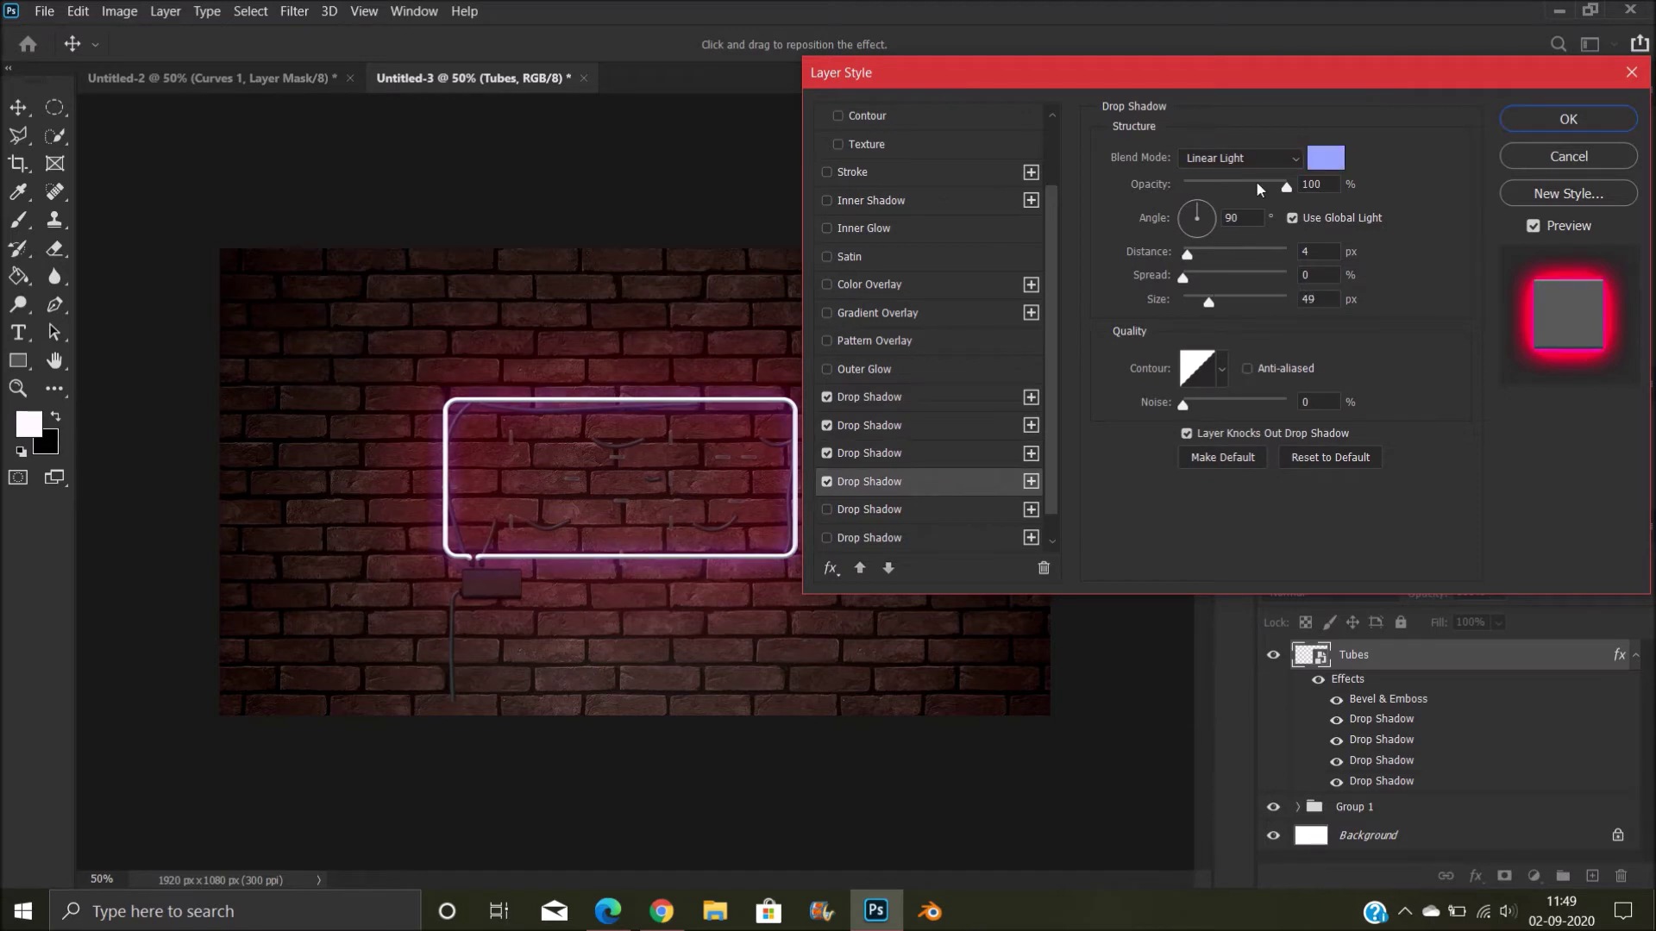
left_click(1327, 160)
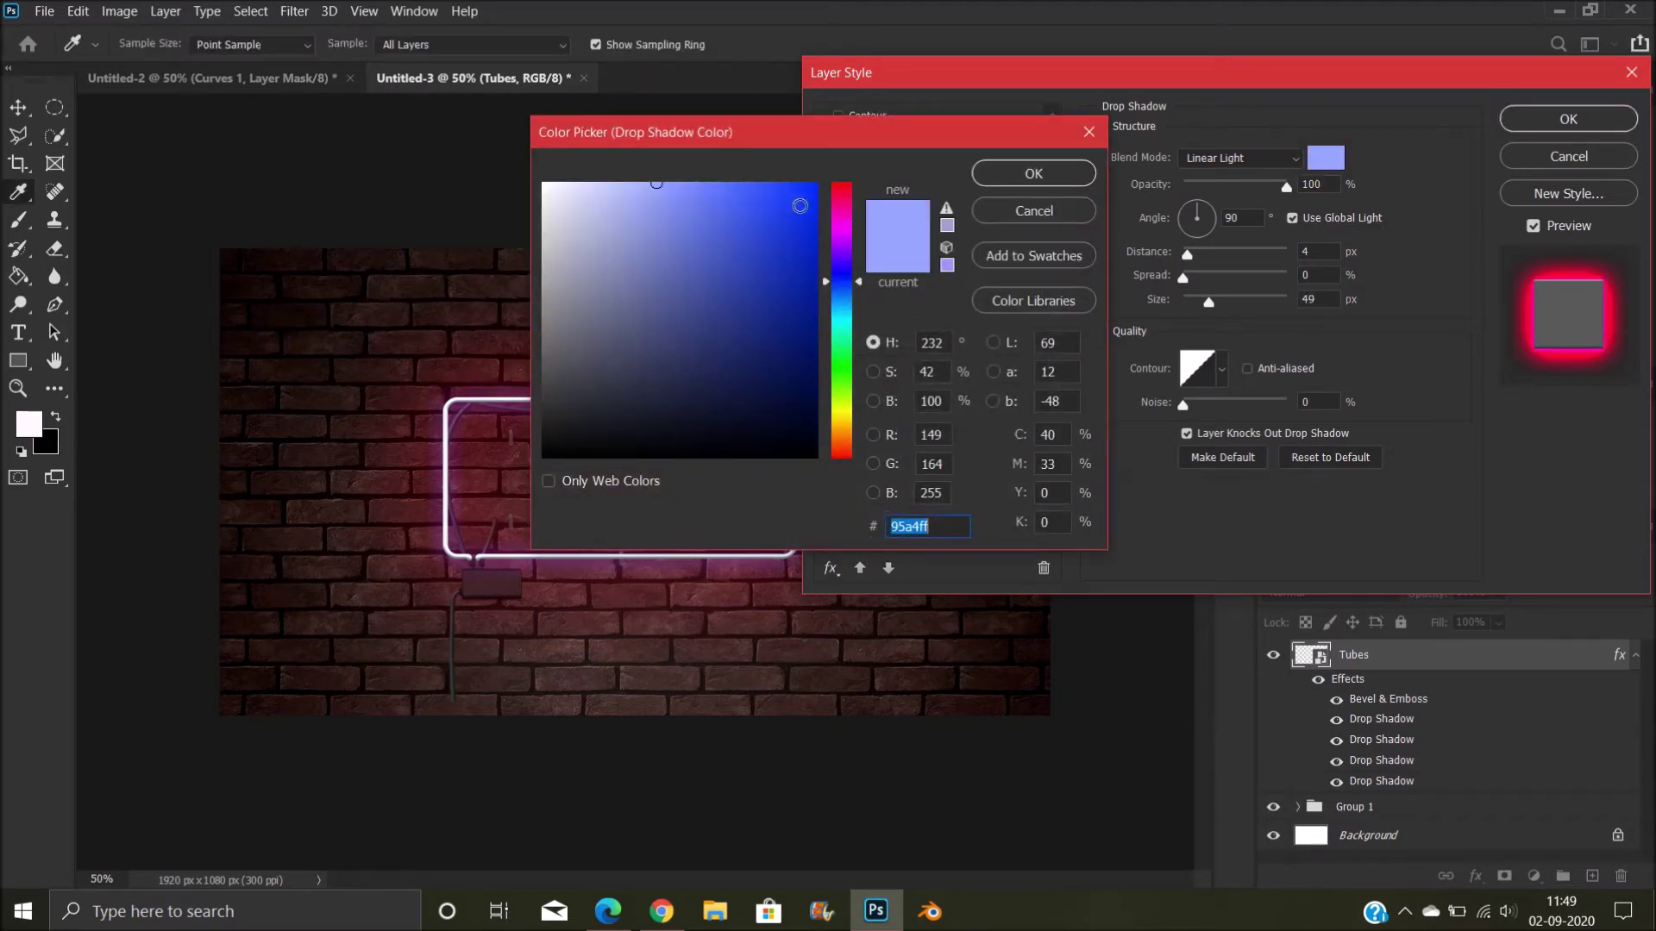
left_click(842, 199)
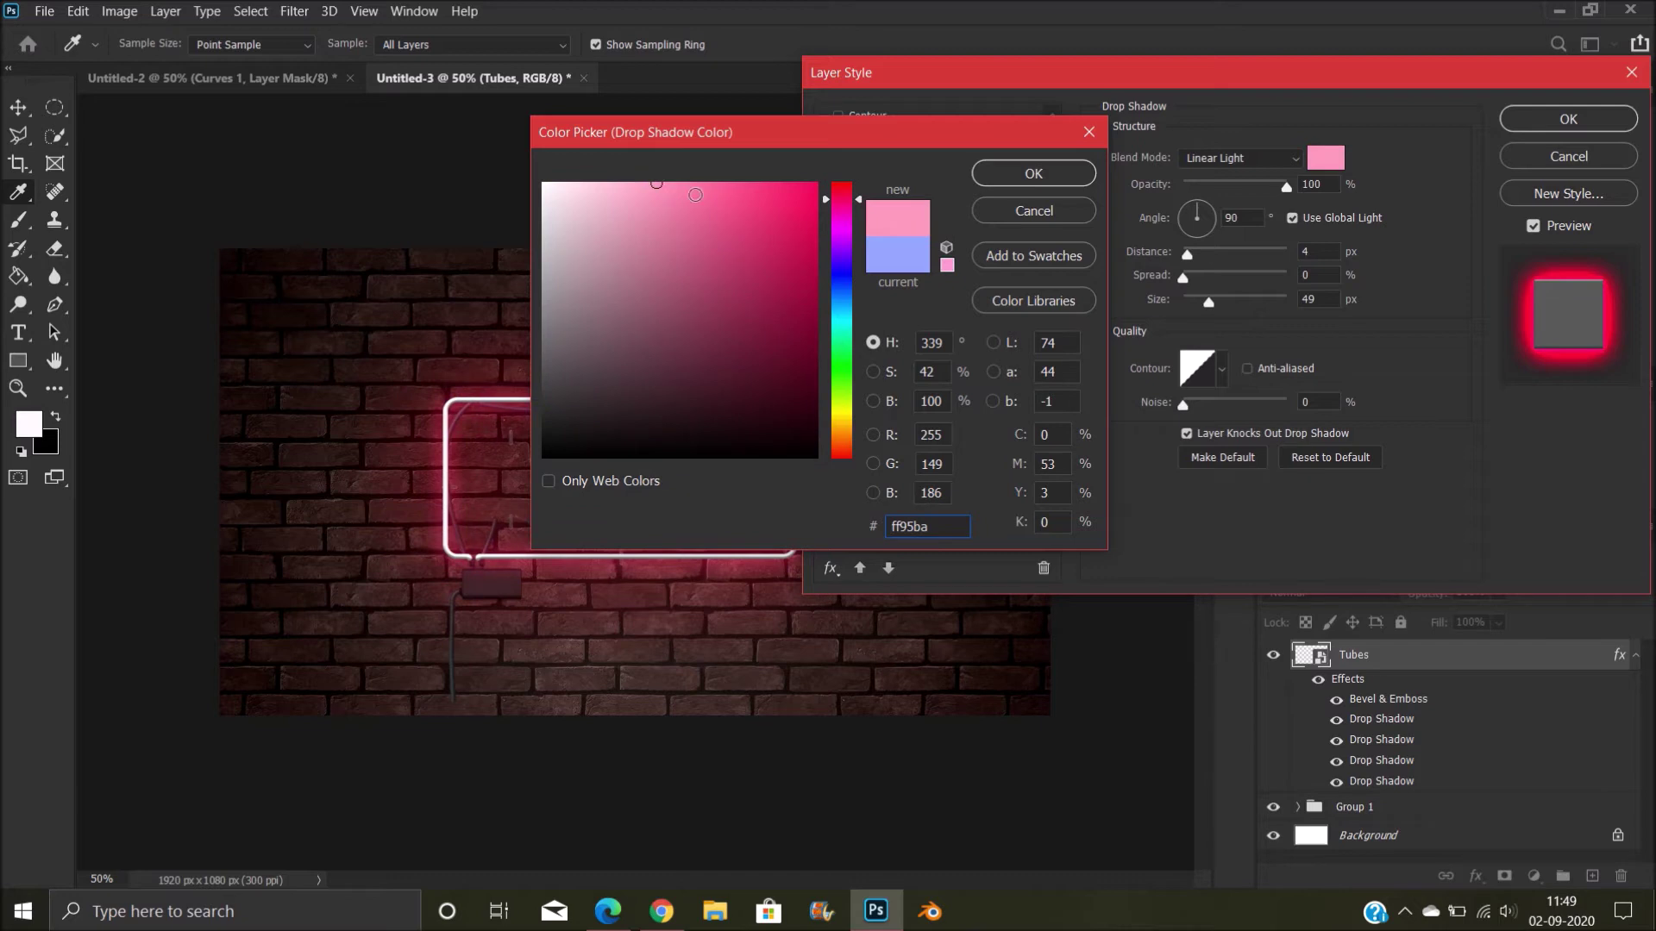
left_click(697, 196)
left_click(1006, 175)
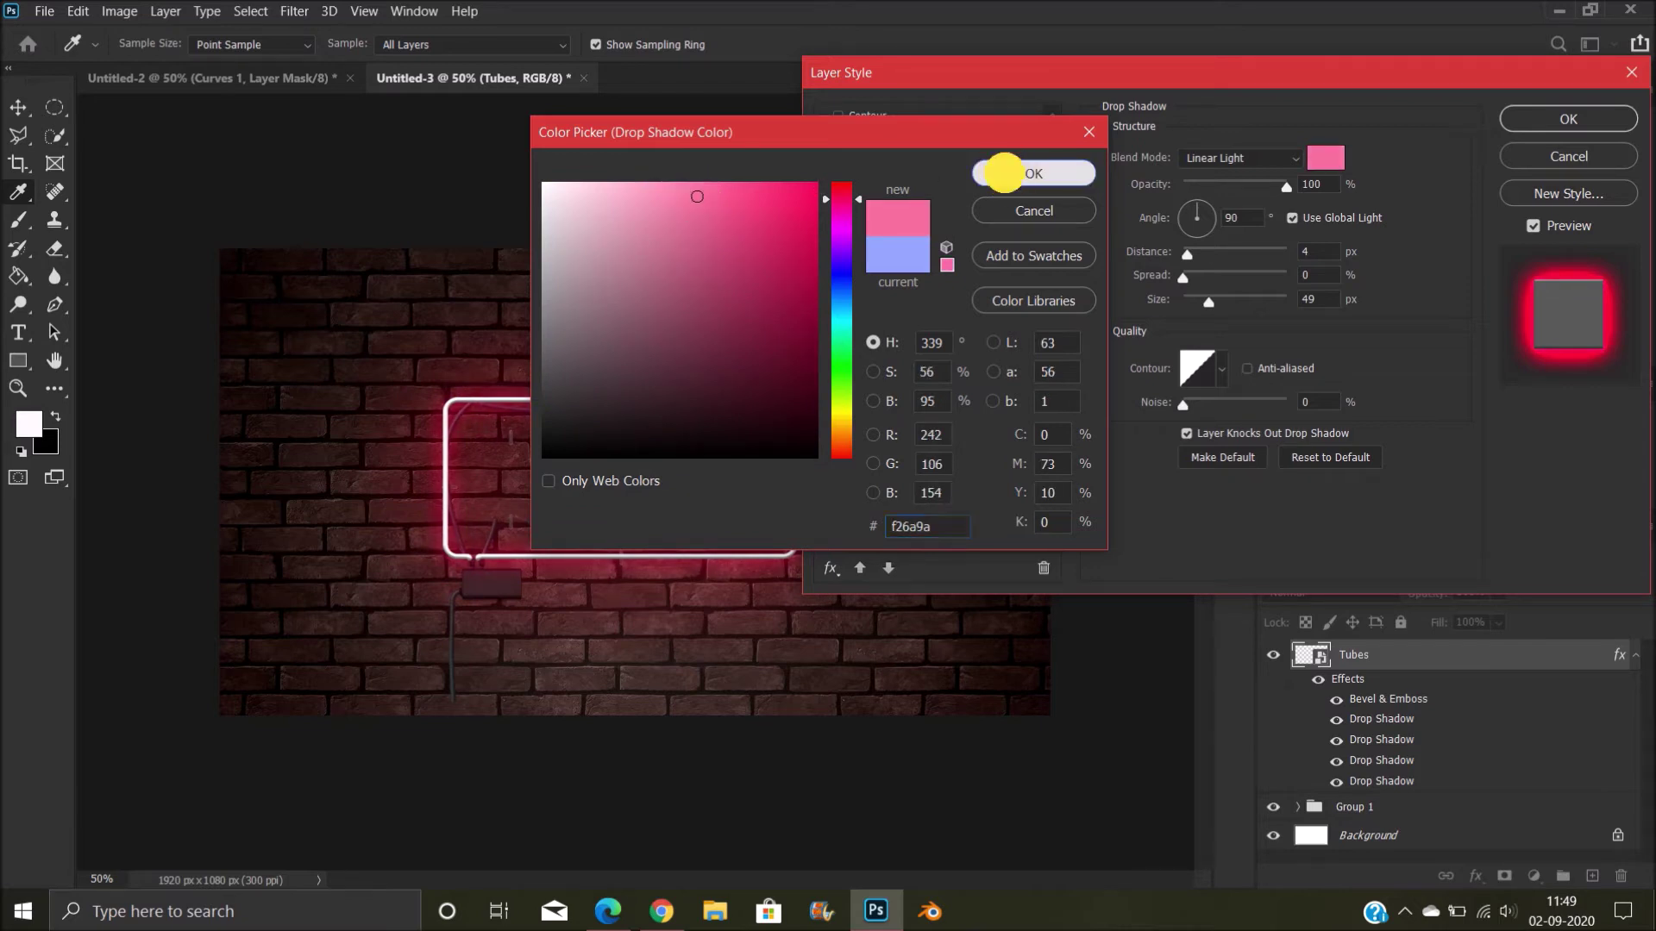
Enable a fifth drop shadow on the Tubes layer with colour #f84d91, plus the remaining two drop shadows with their preset settings
scroll(963, 507, "down", 1)
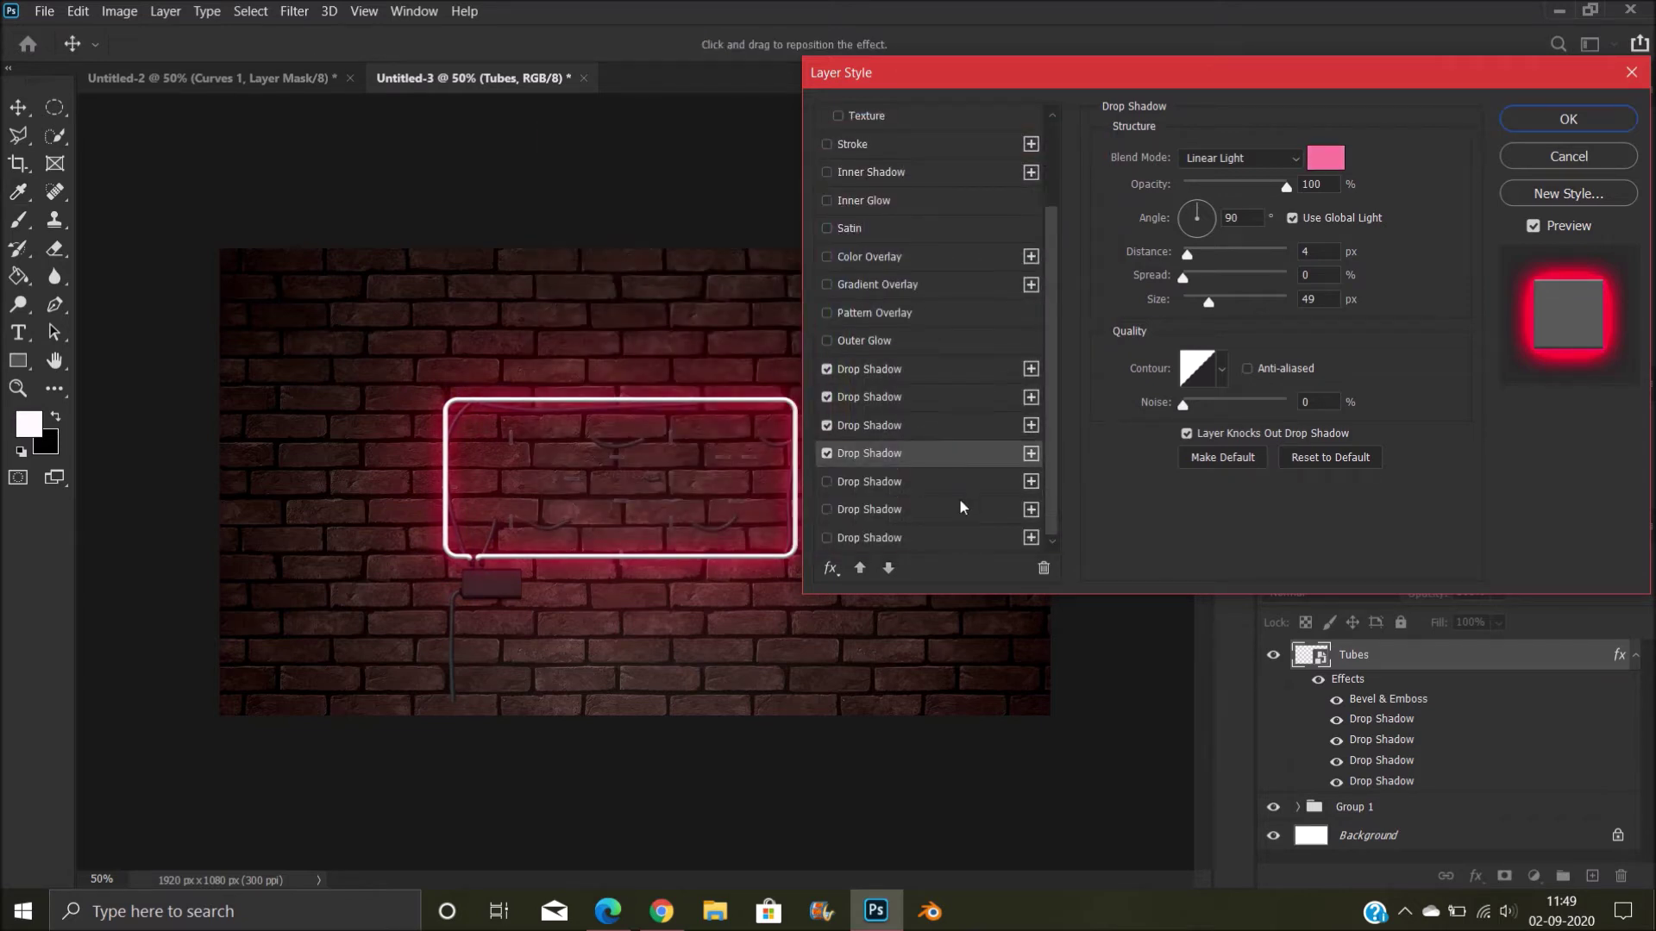
left_click(960, 482)
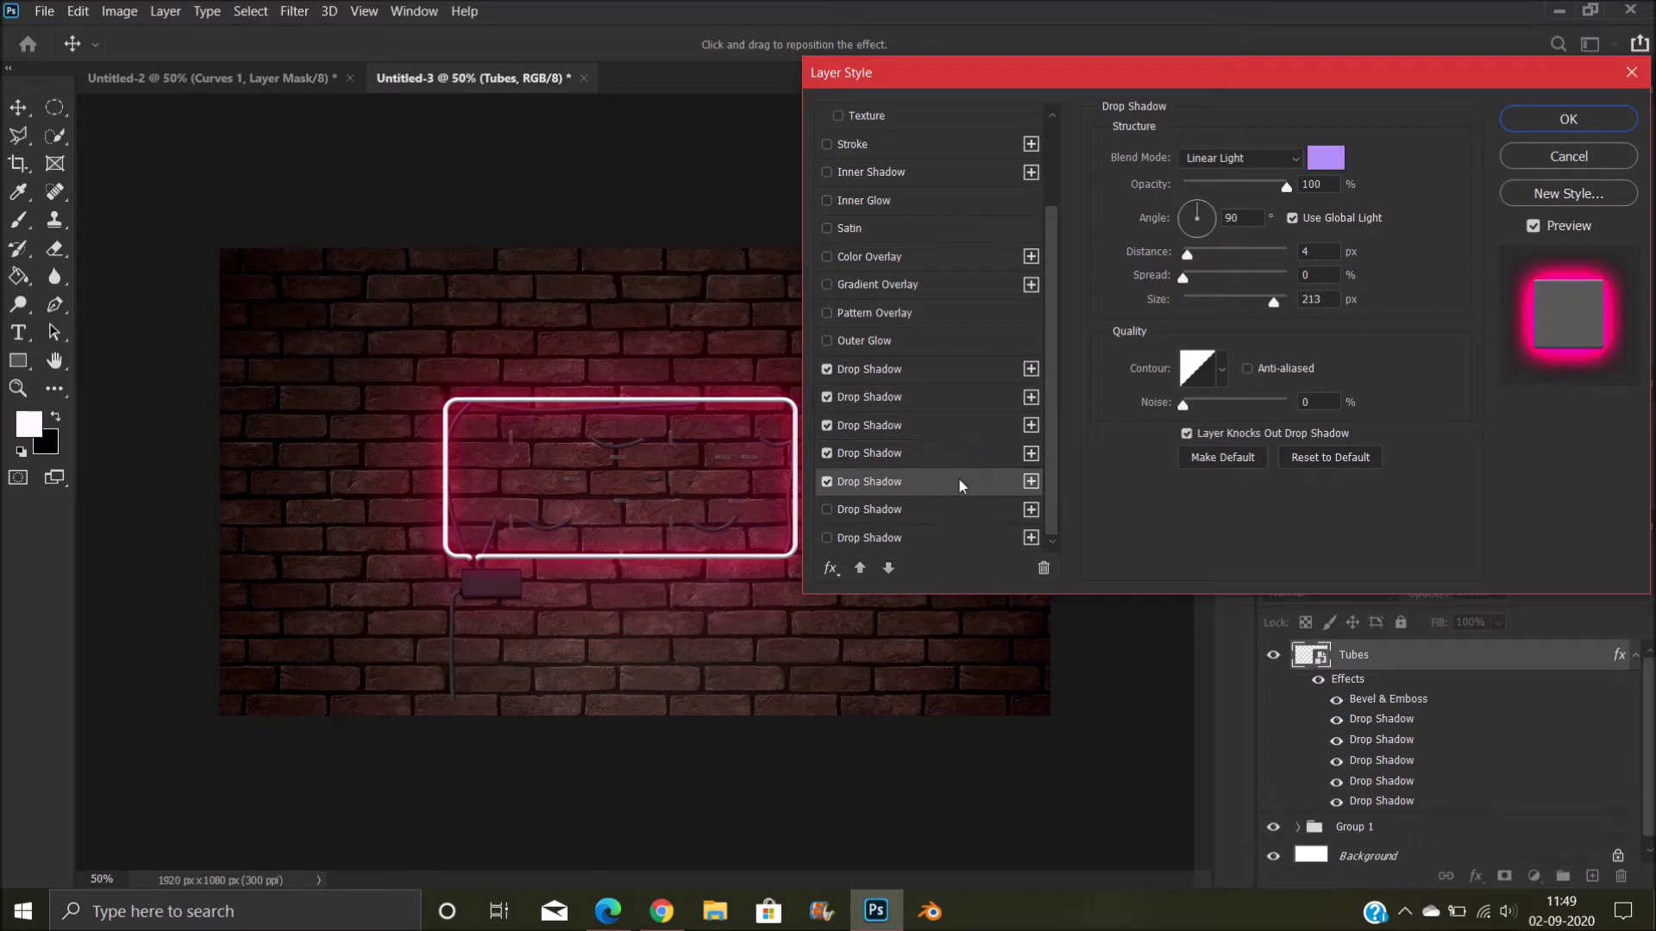
left_click(1328, 158)
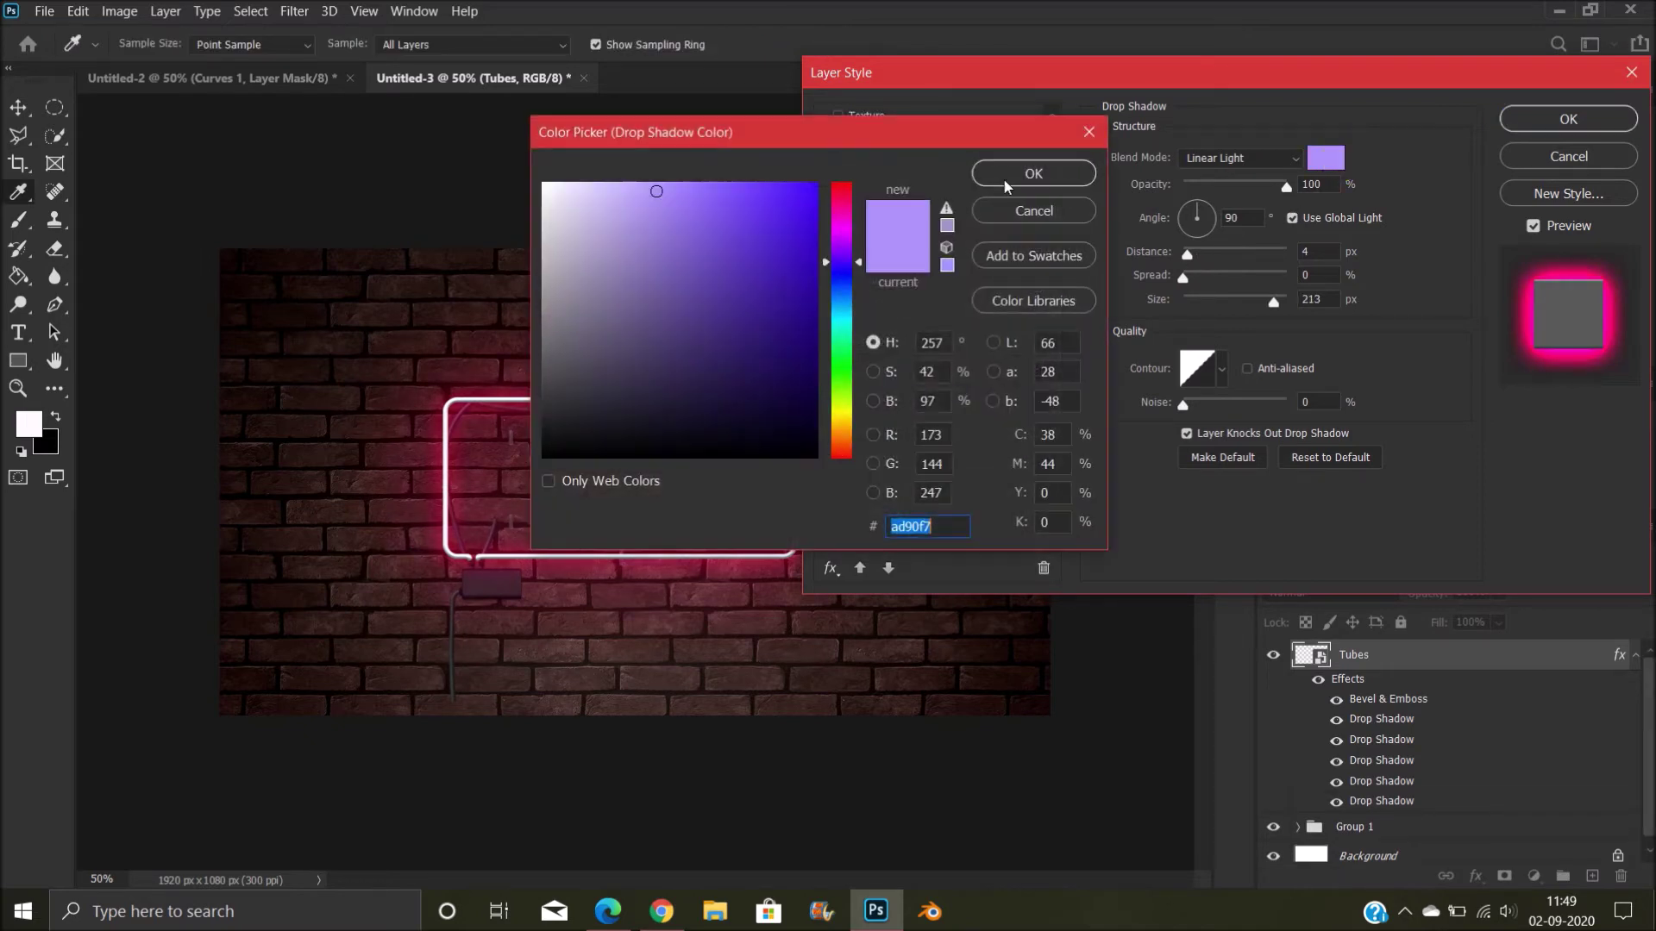
left_click(852, 203)
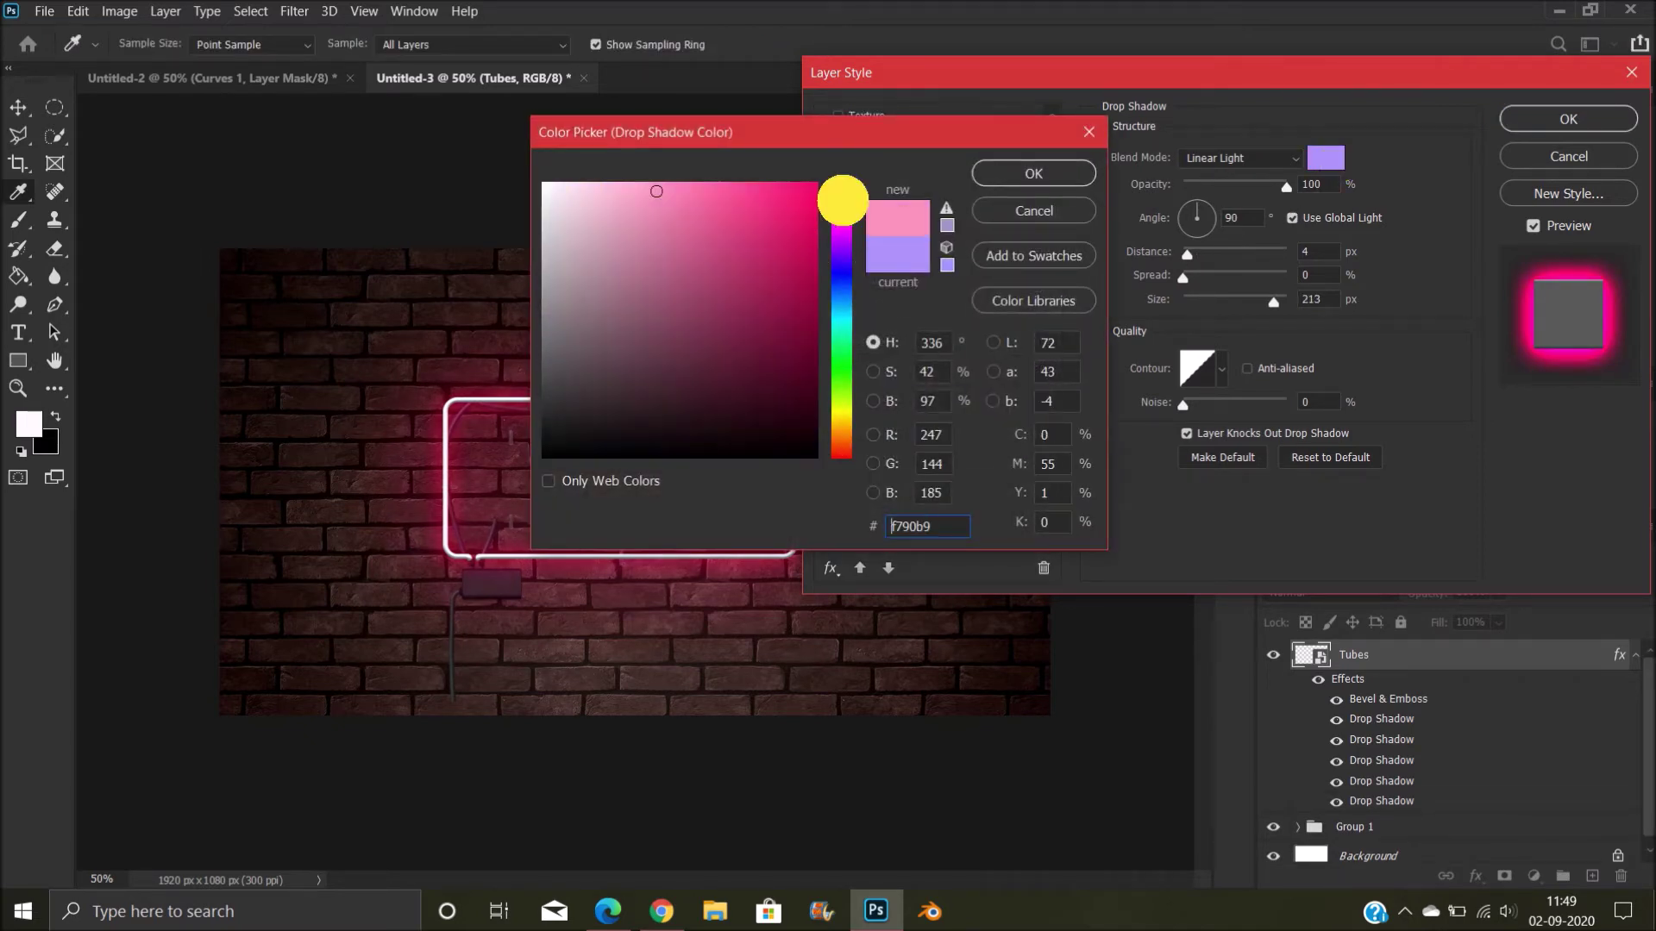
left_click(733, 184)
left_click(994, 172)
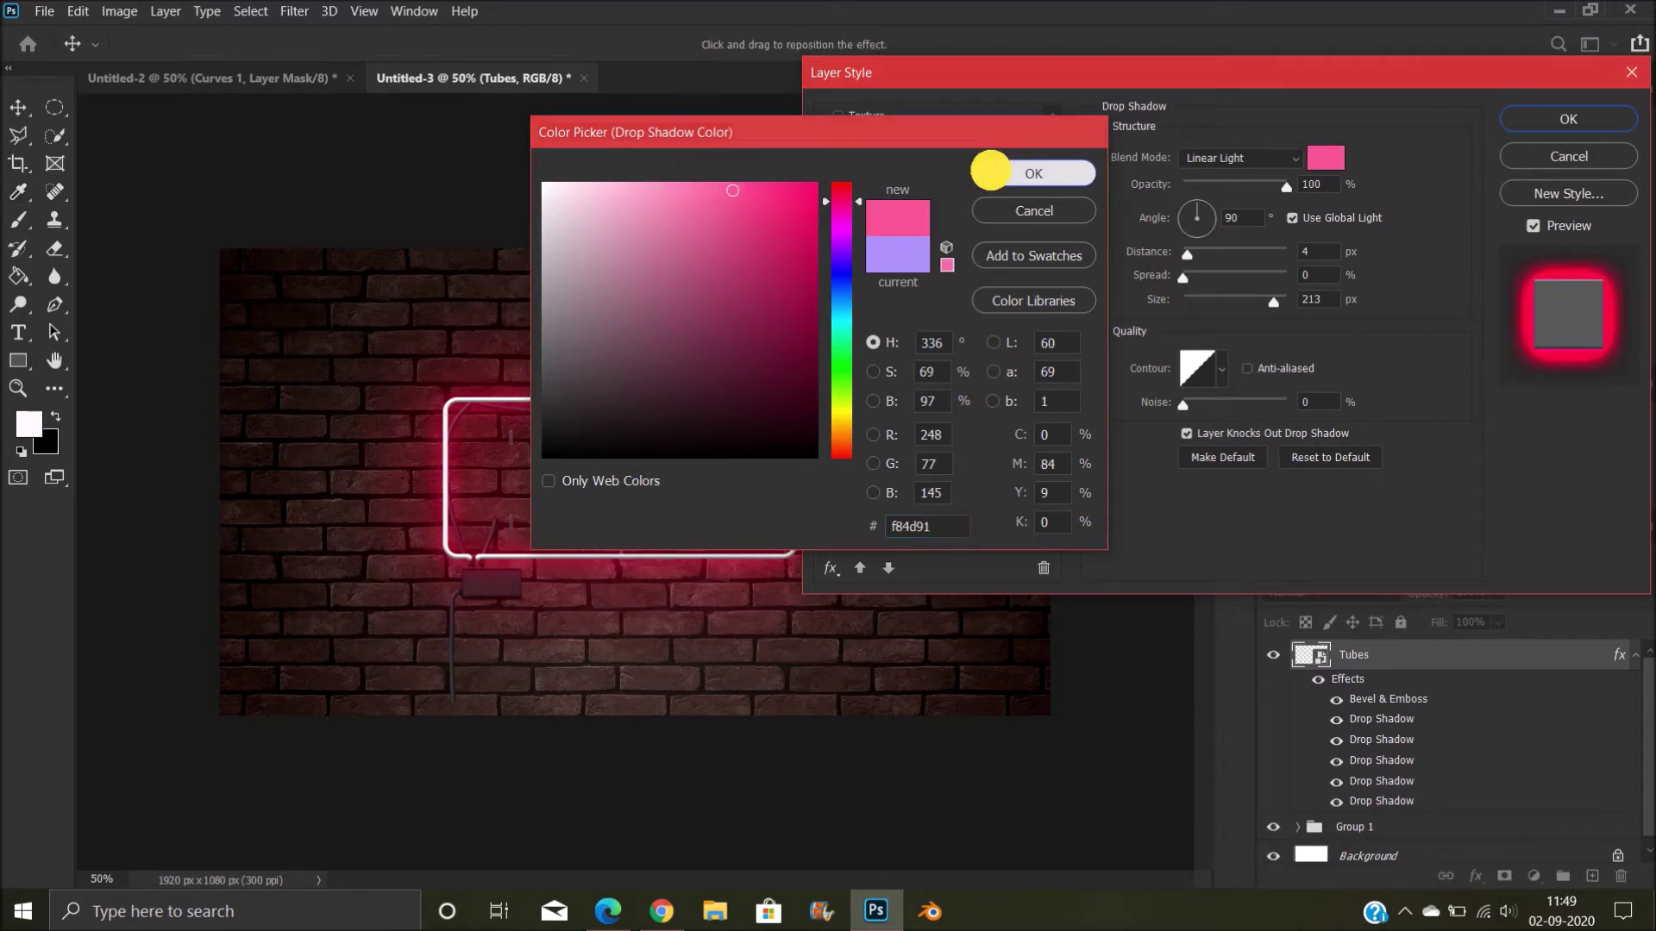
left_click(923, 509)
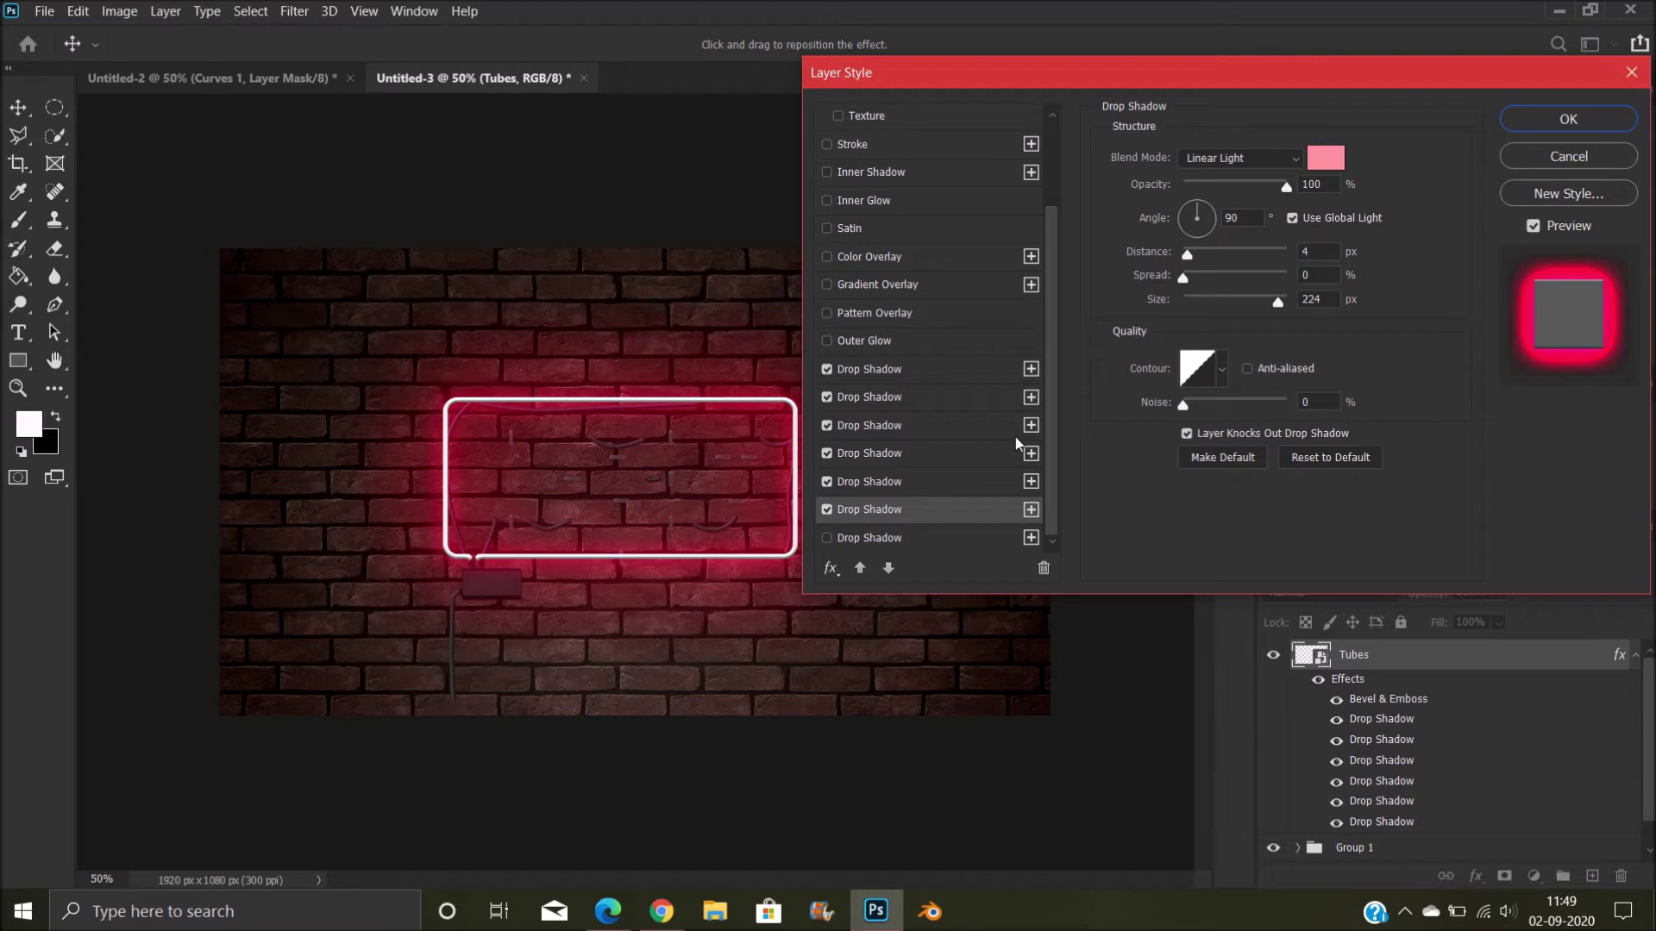
left_click(964, 538)
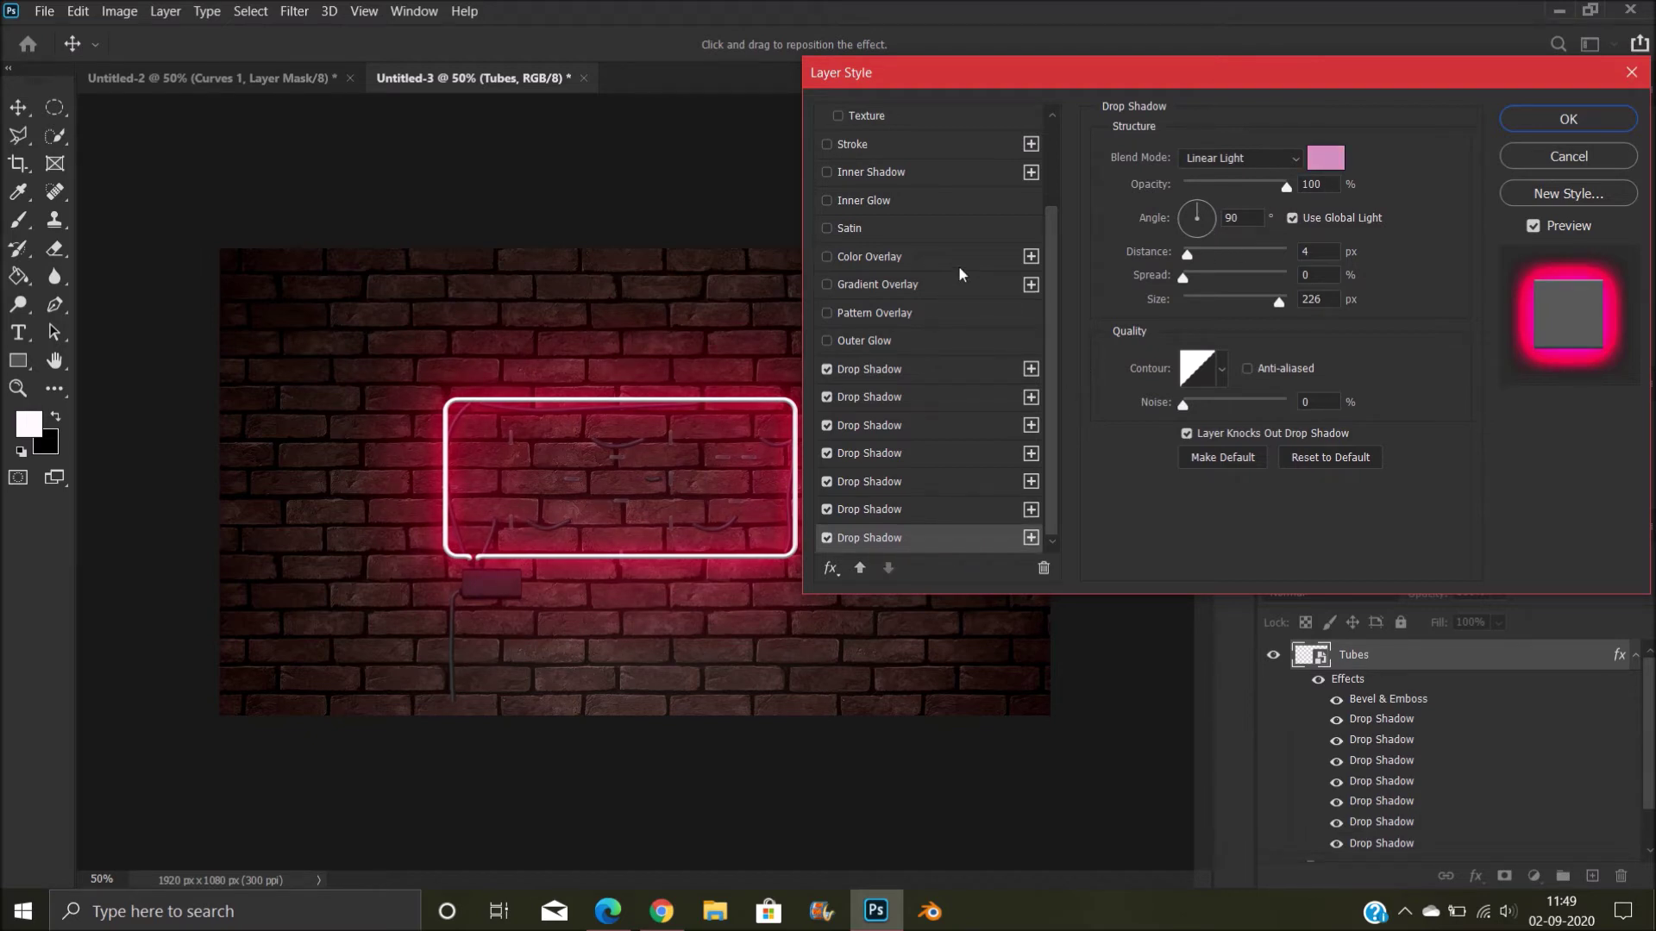
Add a color overlay and an inner shadow with 84% opacity and 213 px size to the Tubes layer, and apply the layer style
scroll(960, 275, "up", 2)
left_click(956, 236)
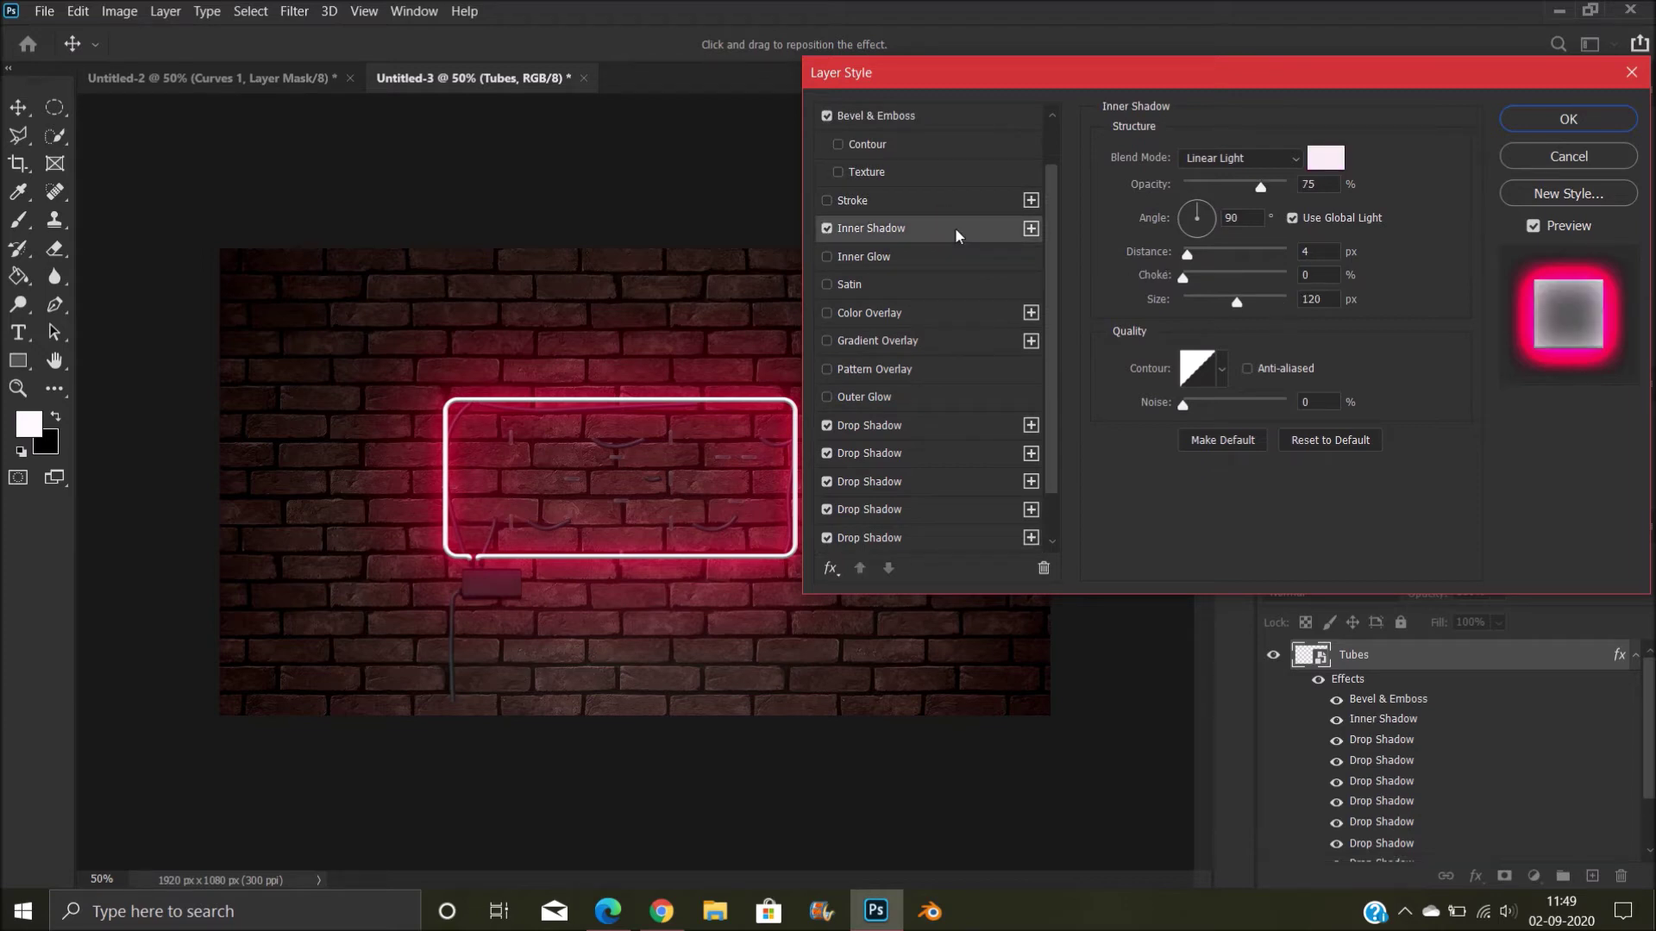
left_click(937, 316)
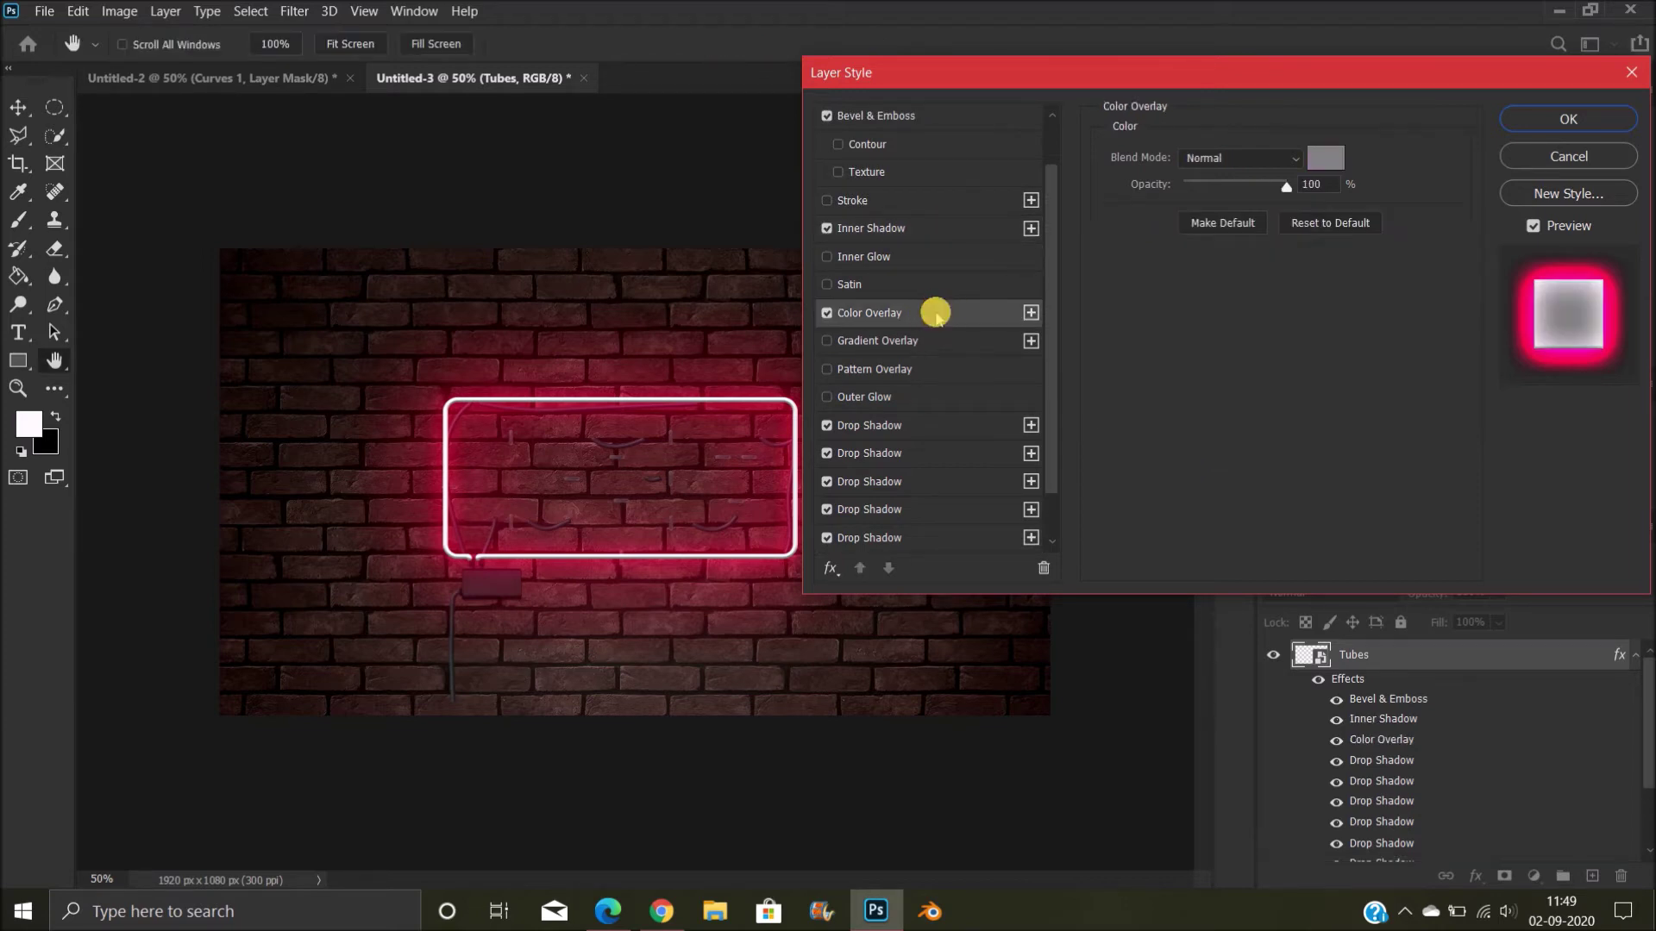
left_click(953, 235)
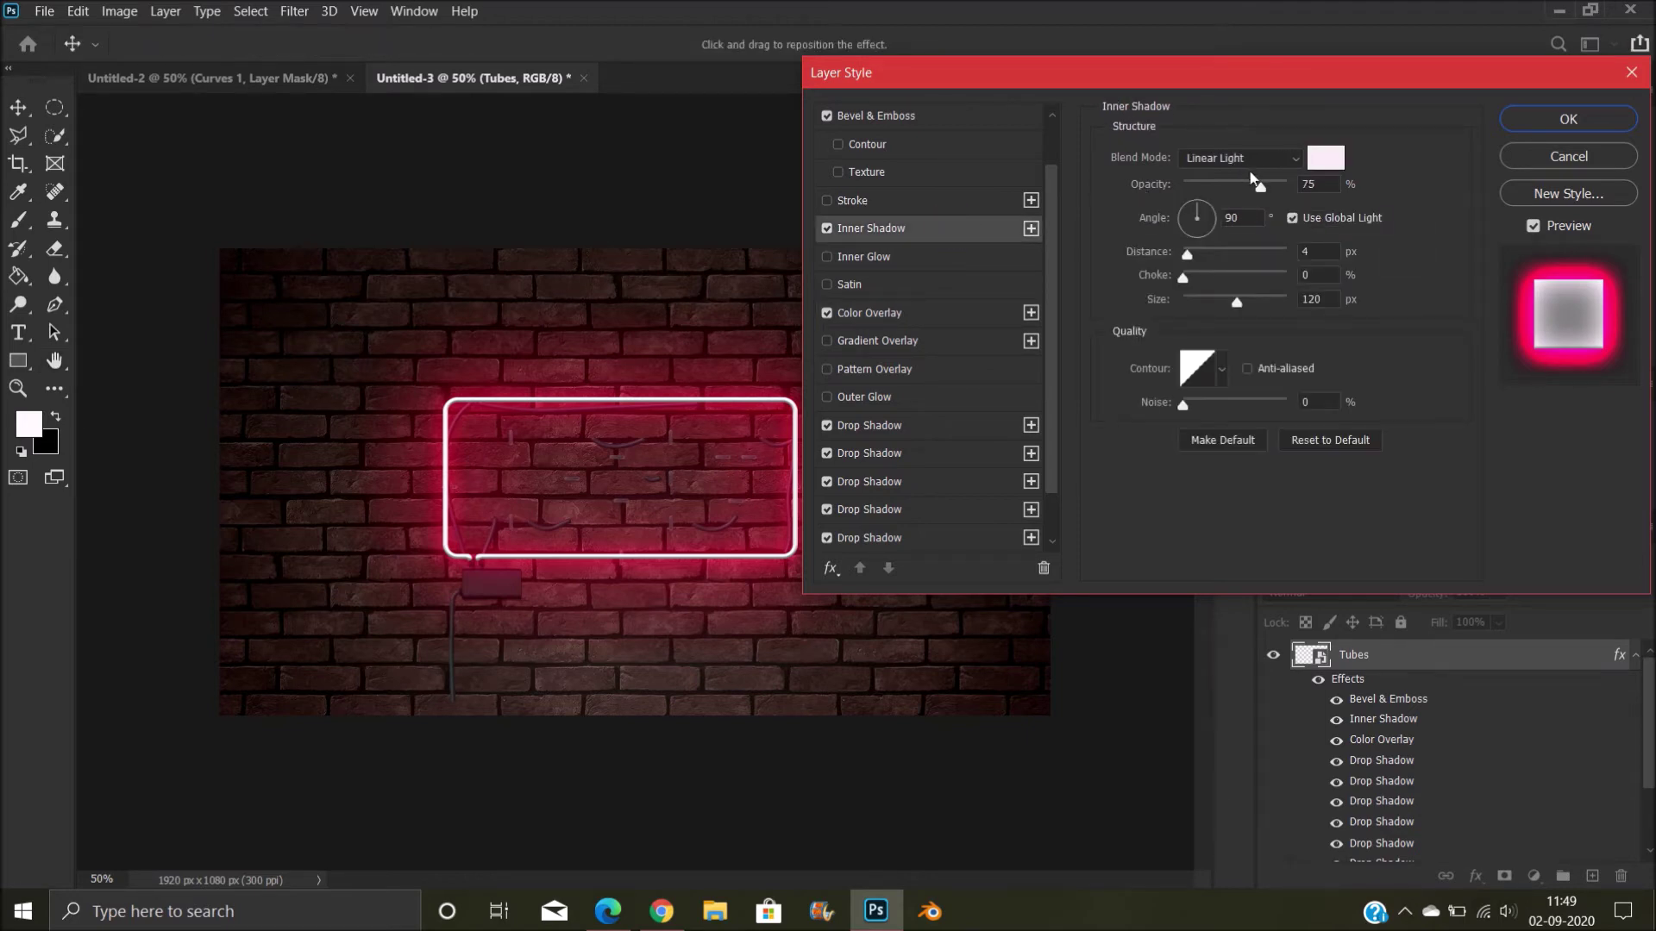
left_click_drag(1261, 188, 1271, 187)
left_click_drag(1239, 295, 1274, 300)
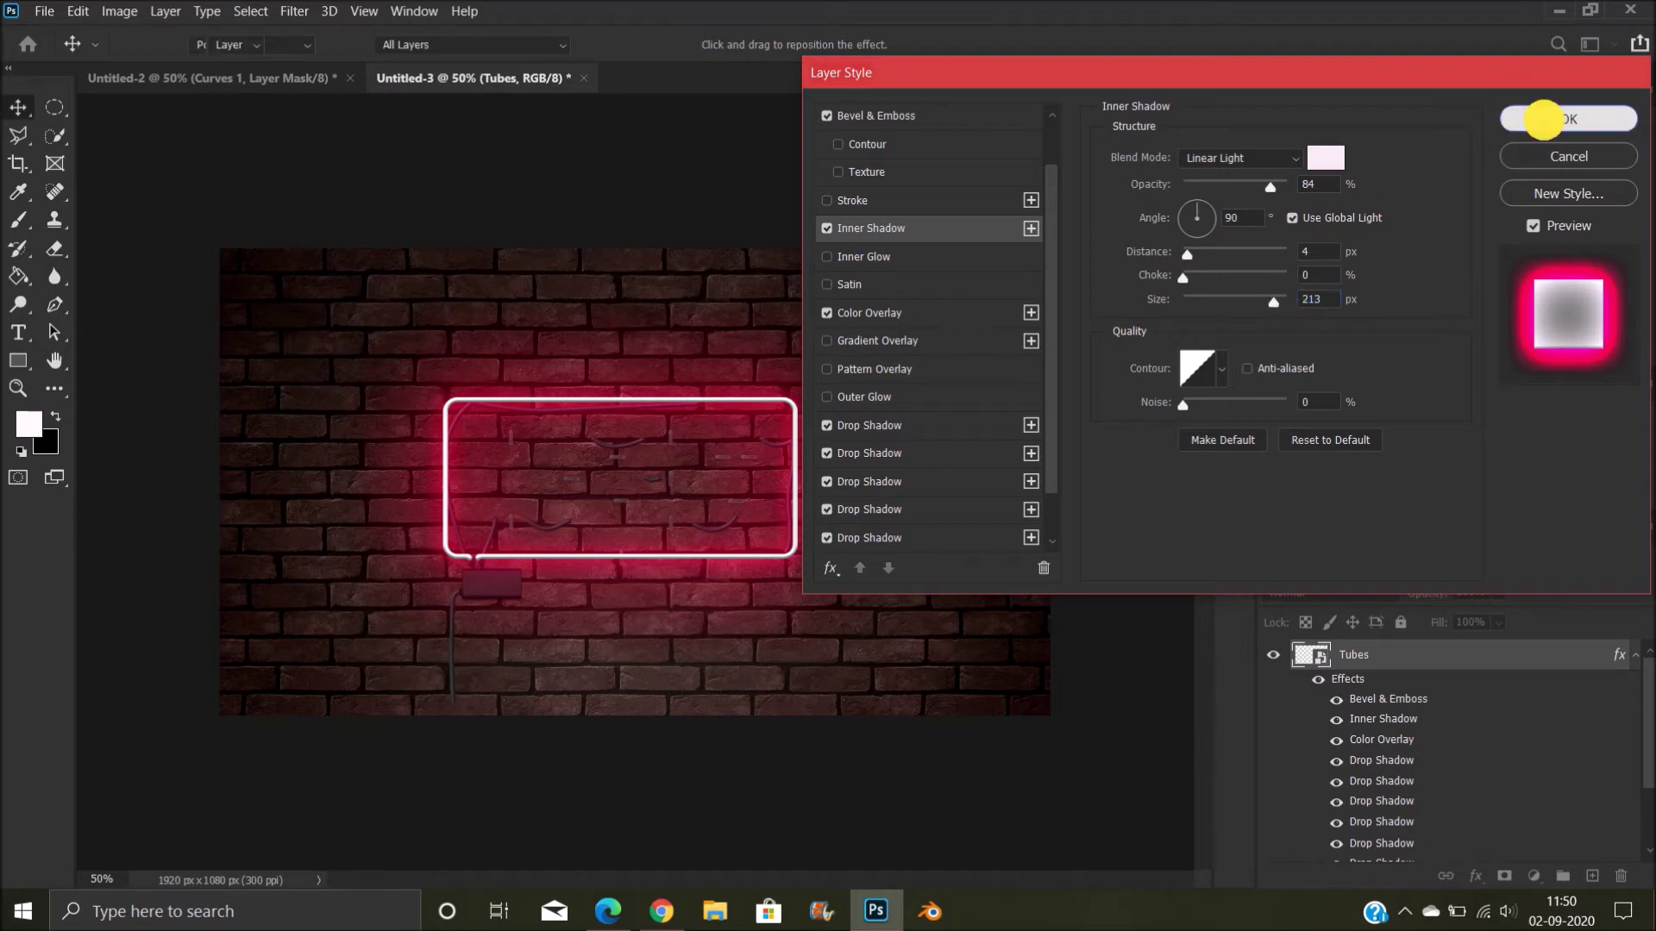
left_click(1543, 125)
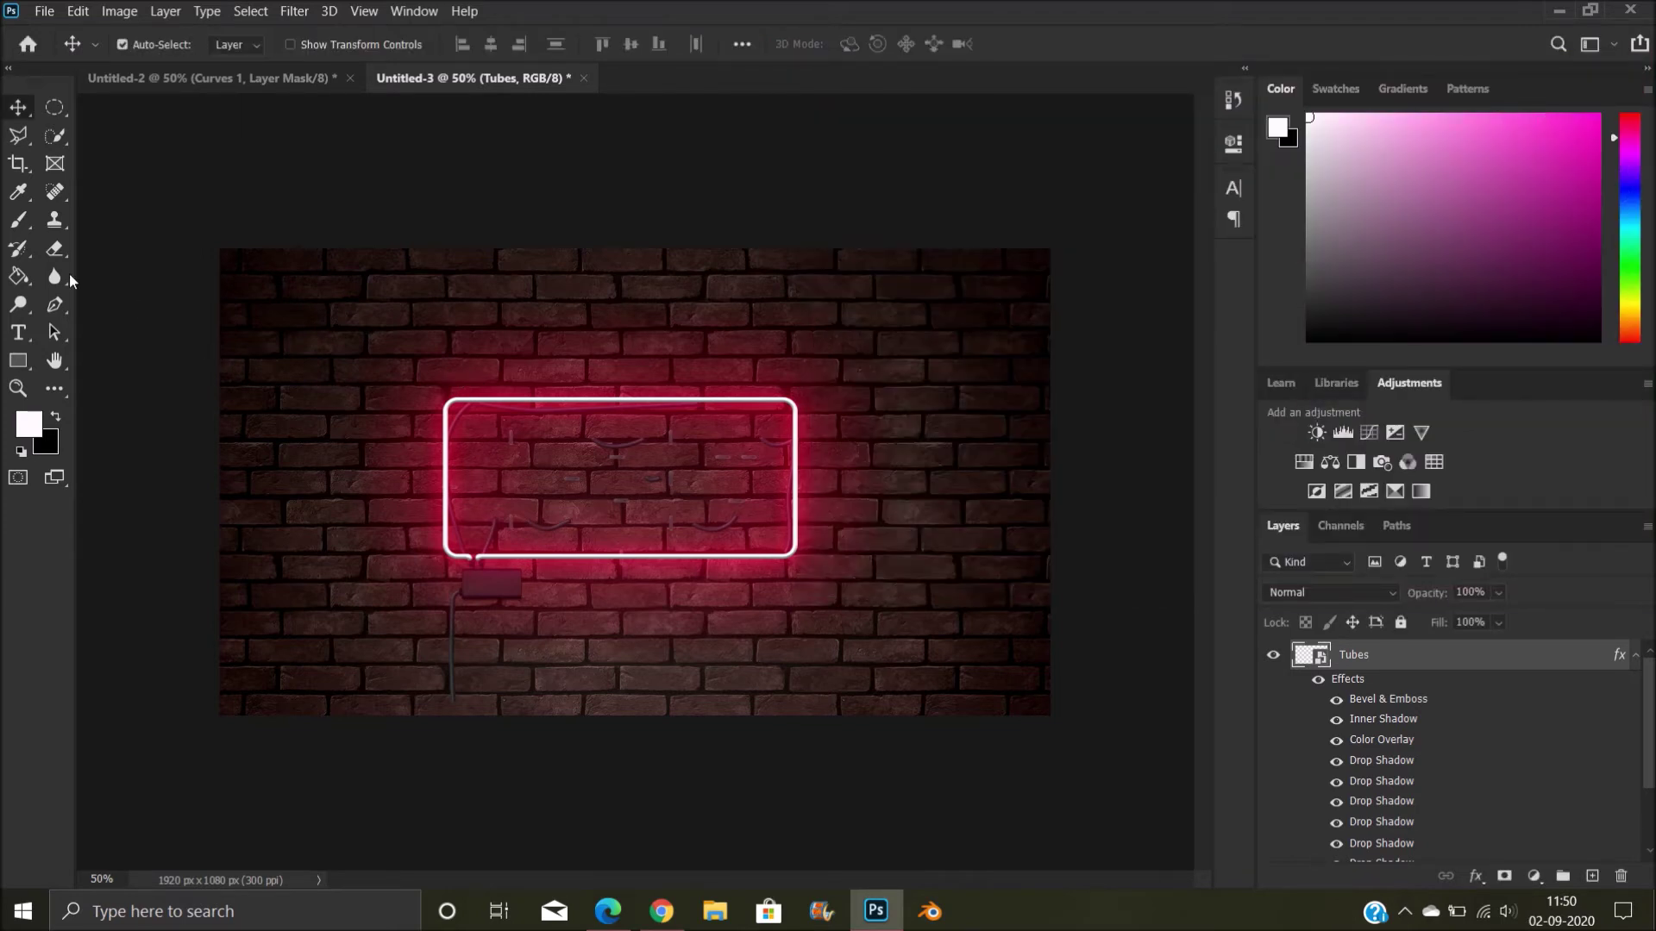
Start a horizontal text object inside the neon frame and clear its placeholder text
left_click(21, 336)
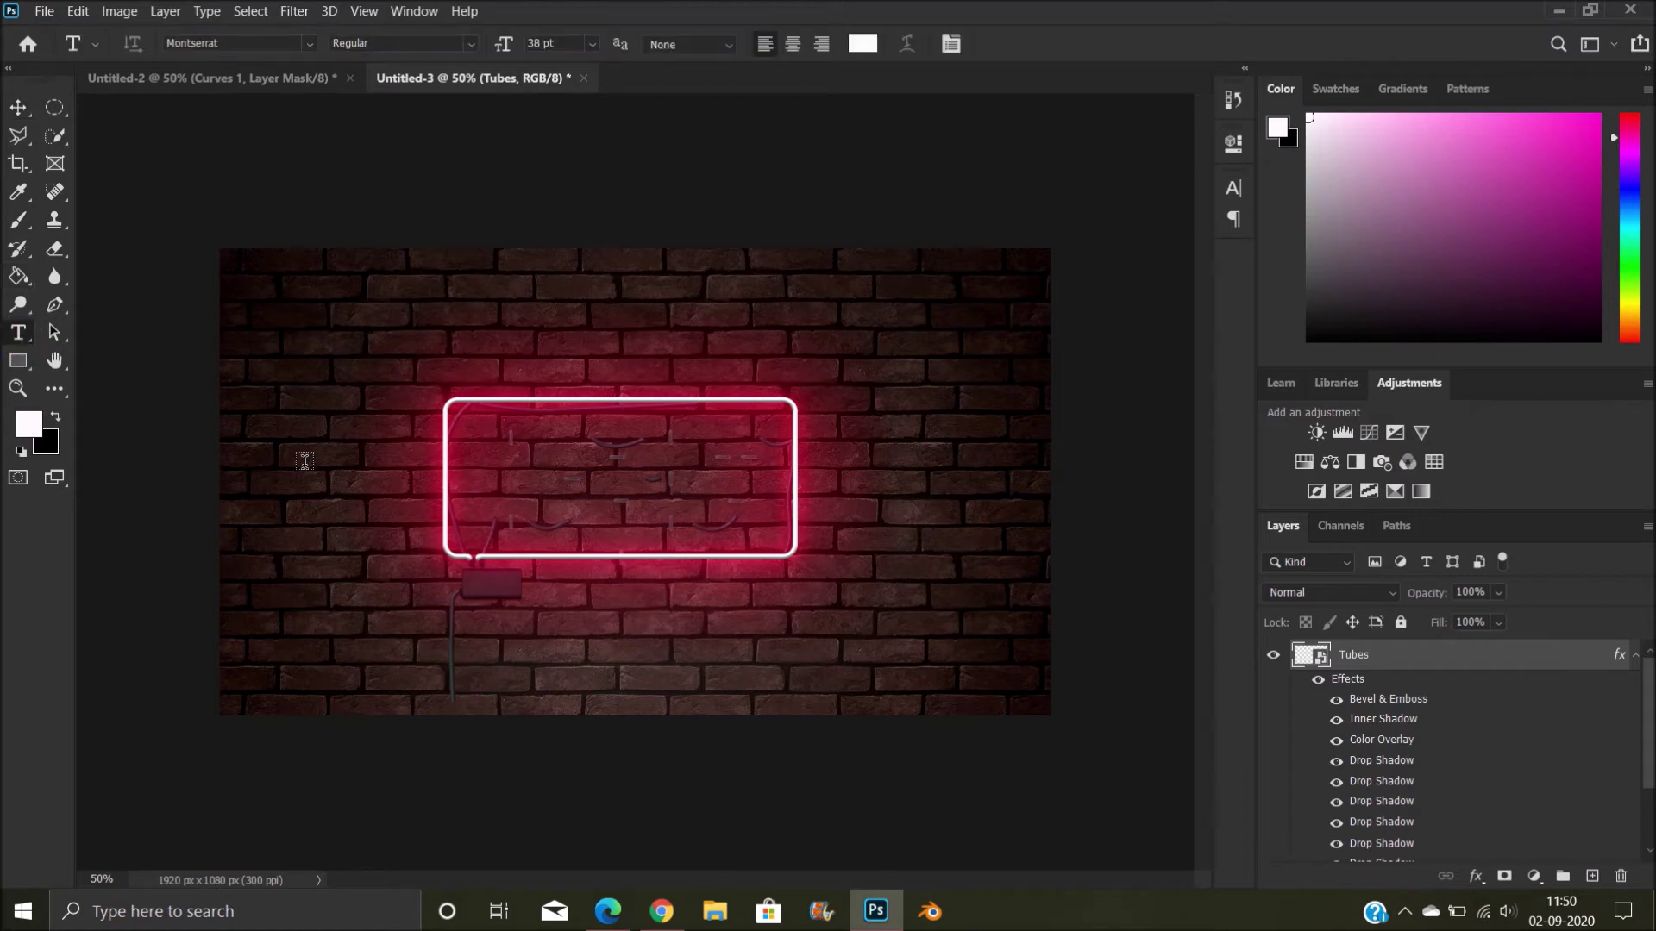
left_click(505, 463)
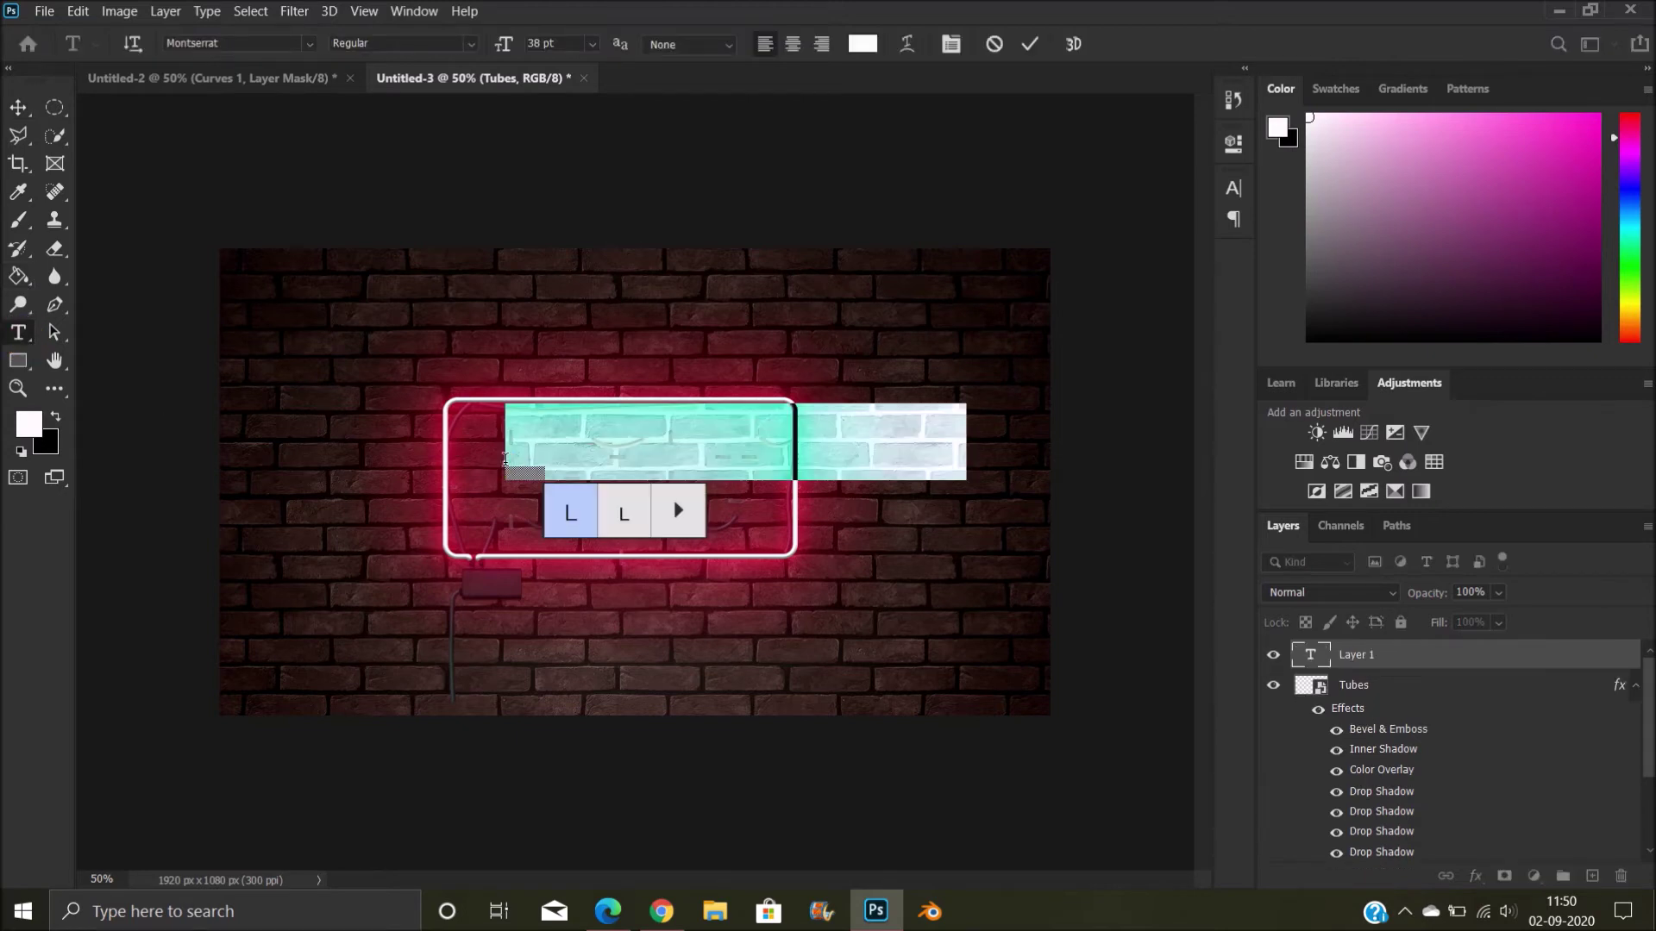
left_click(968, 448)
key("BackSpace")
key("BackSpace")
key("BackSpace")
key("BackSpace")
key("BackSpace")
key("BackSpace")
key("BackSpace")
key("BackSpace")
key("BackSpace")
key("BackSpace")
key("BackSpace")
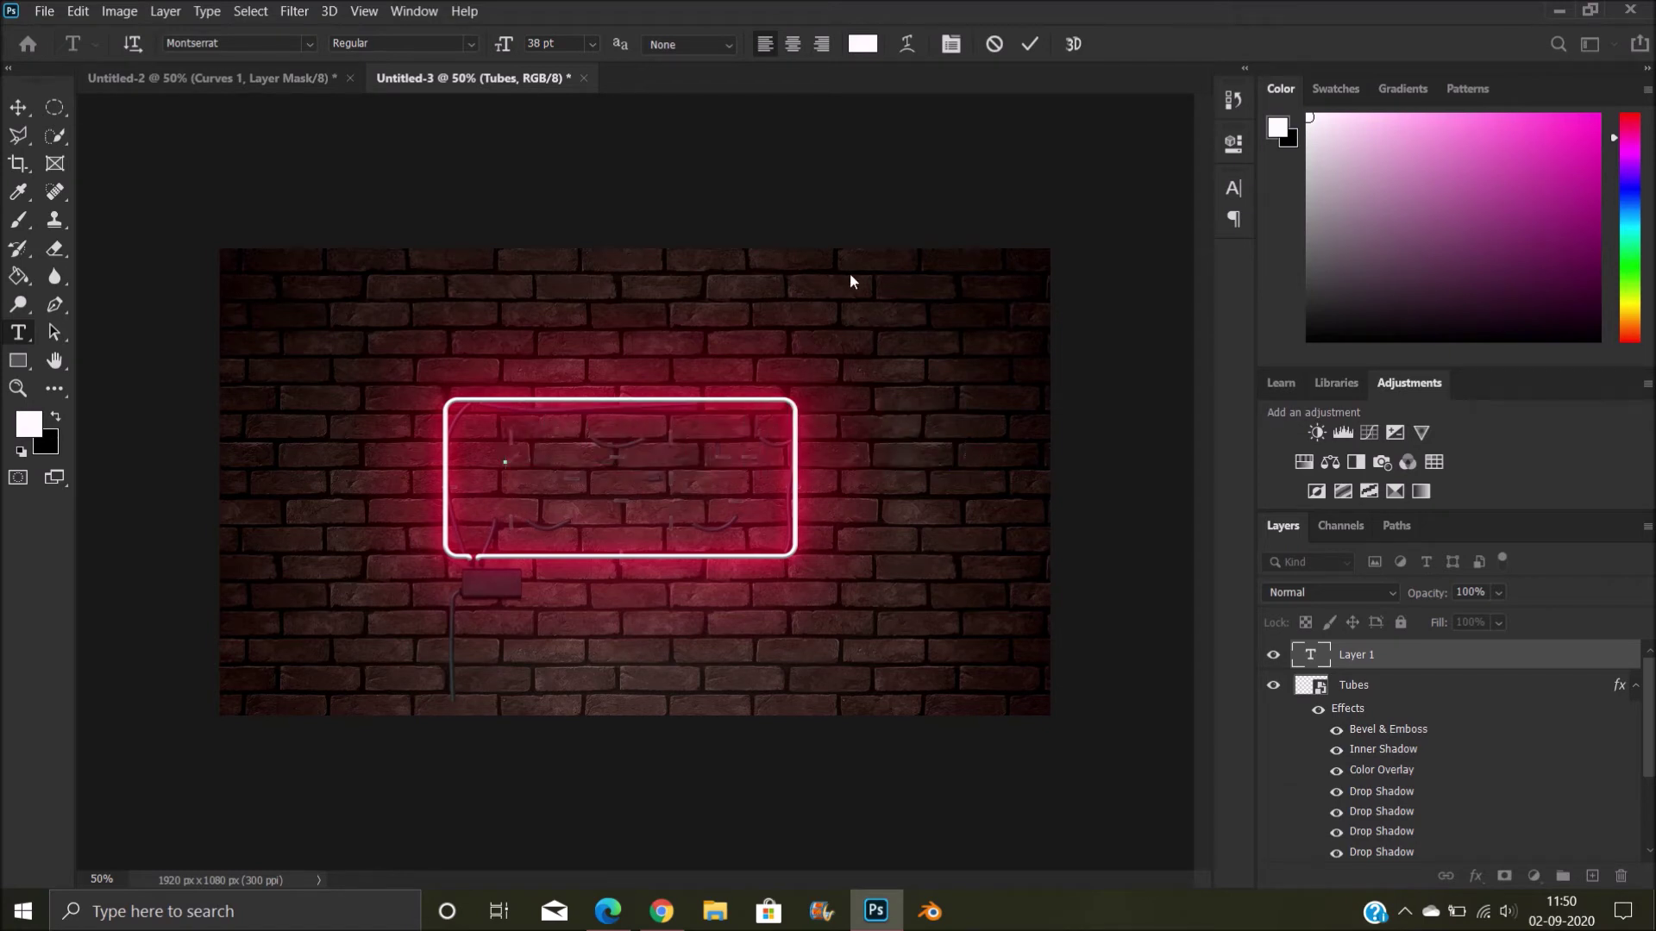
Set the font size to 49 pt, enter the text NEON, centre it inside the neon frame and commit it
mouse_move(512, 45)
left_mouse_down()
mouse_move(527, 45)
mouse_move(492, 50)
left_mouse_up()
type("NEO")
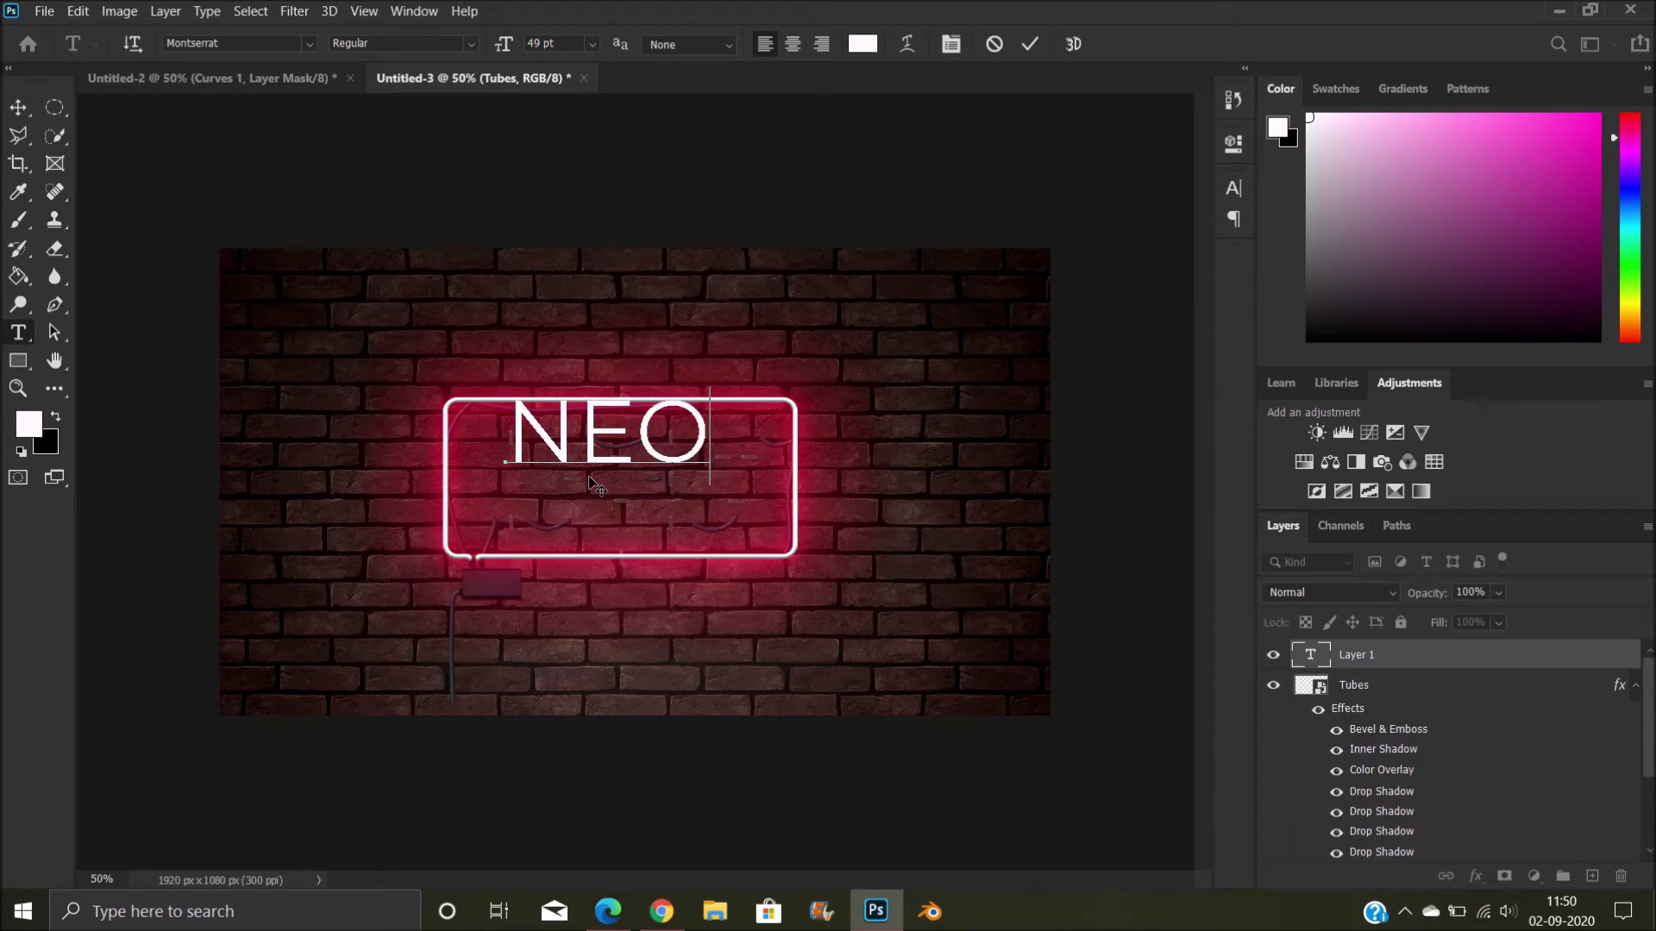
type("N")
mouse_move(640, 535)
left_mouse_down()
mouse_move(617, 592)
mouse_move(619, 566)
left_mouse_up()
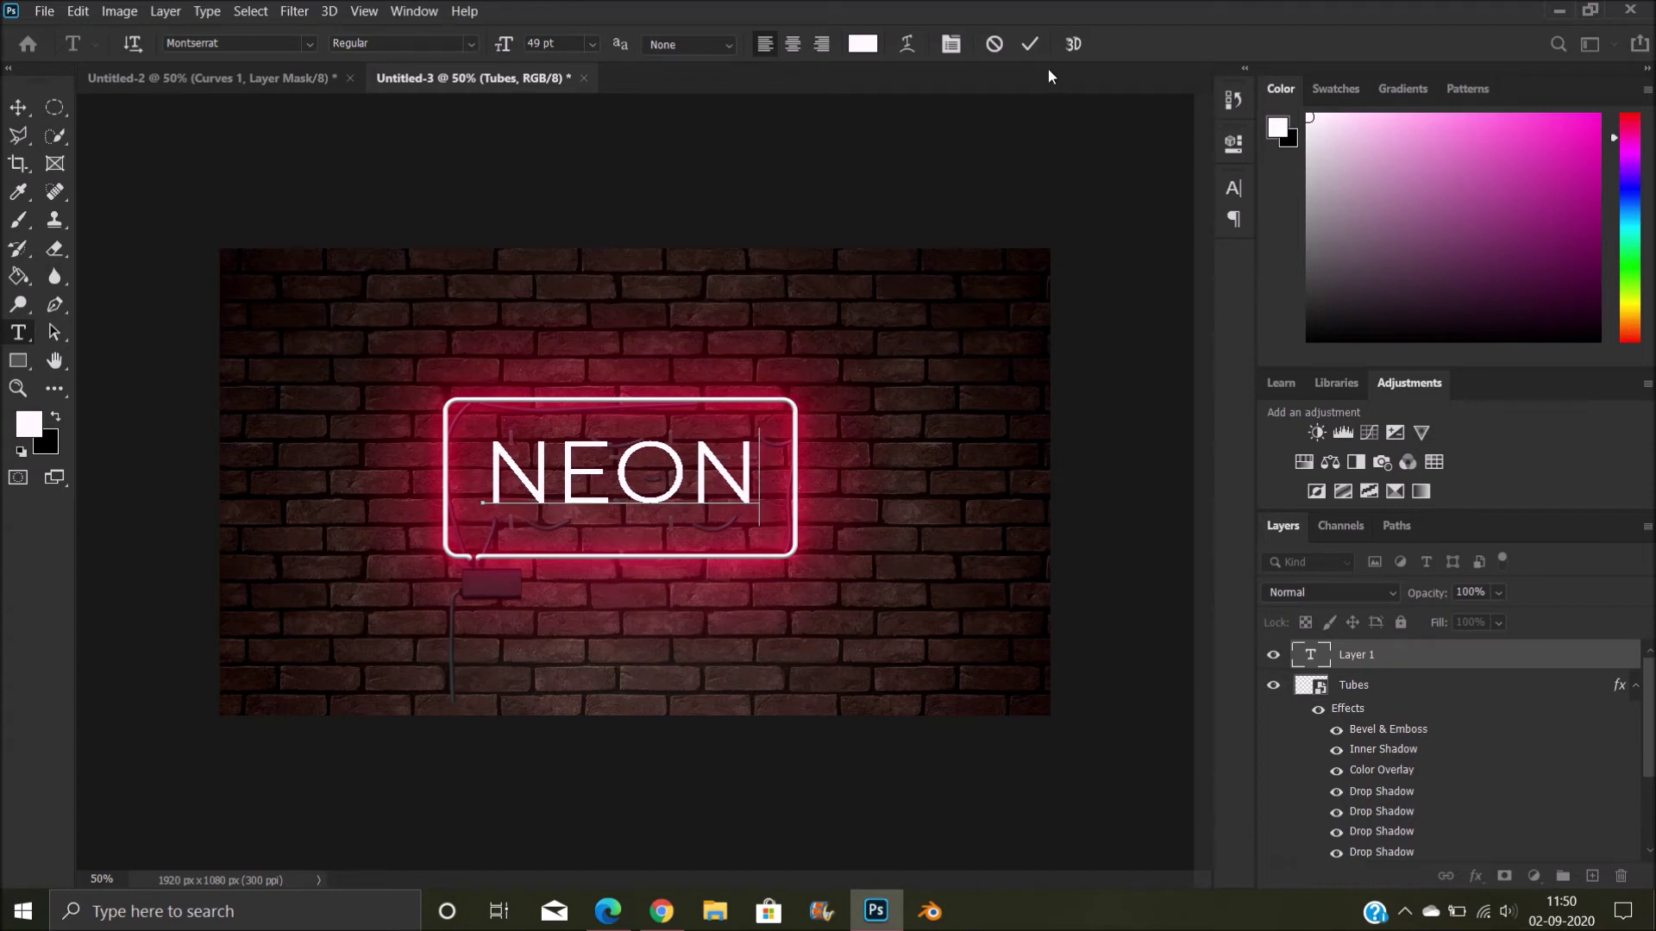
left_click(1030, 44)
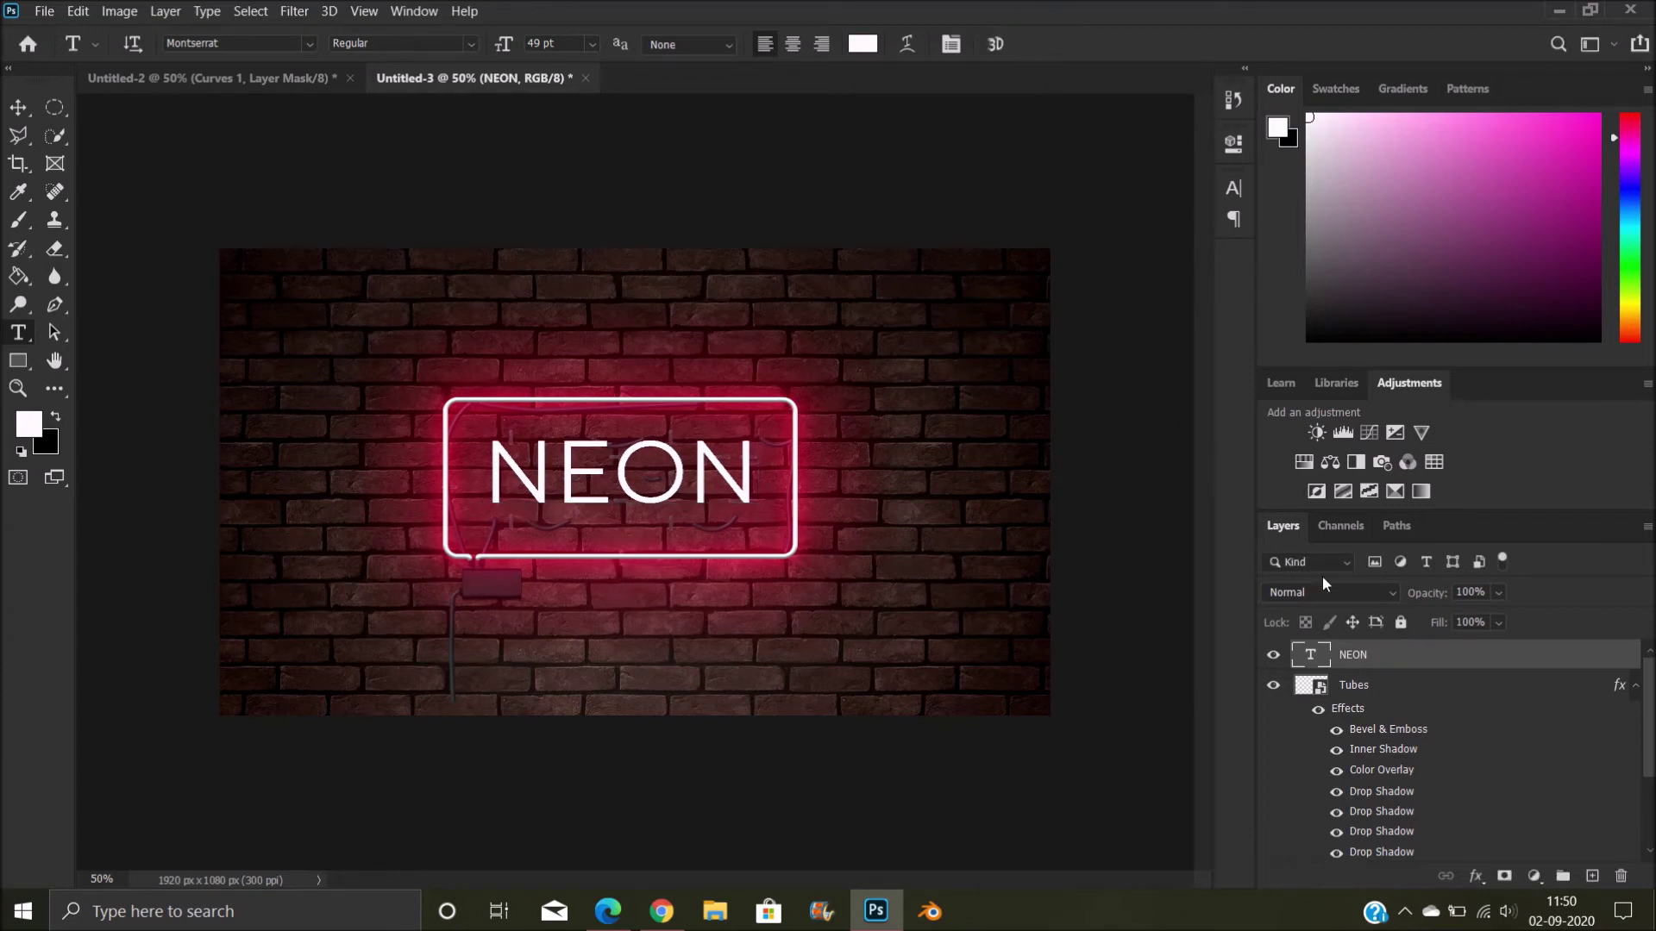
Add a Bevel & Emboss effect with the Inner Bevel style to the NEON text layer
left_click(1385, 657)
double_click(1387, 657)
left_click(988, 176)
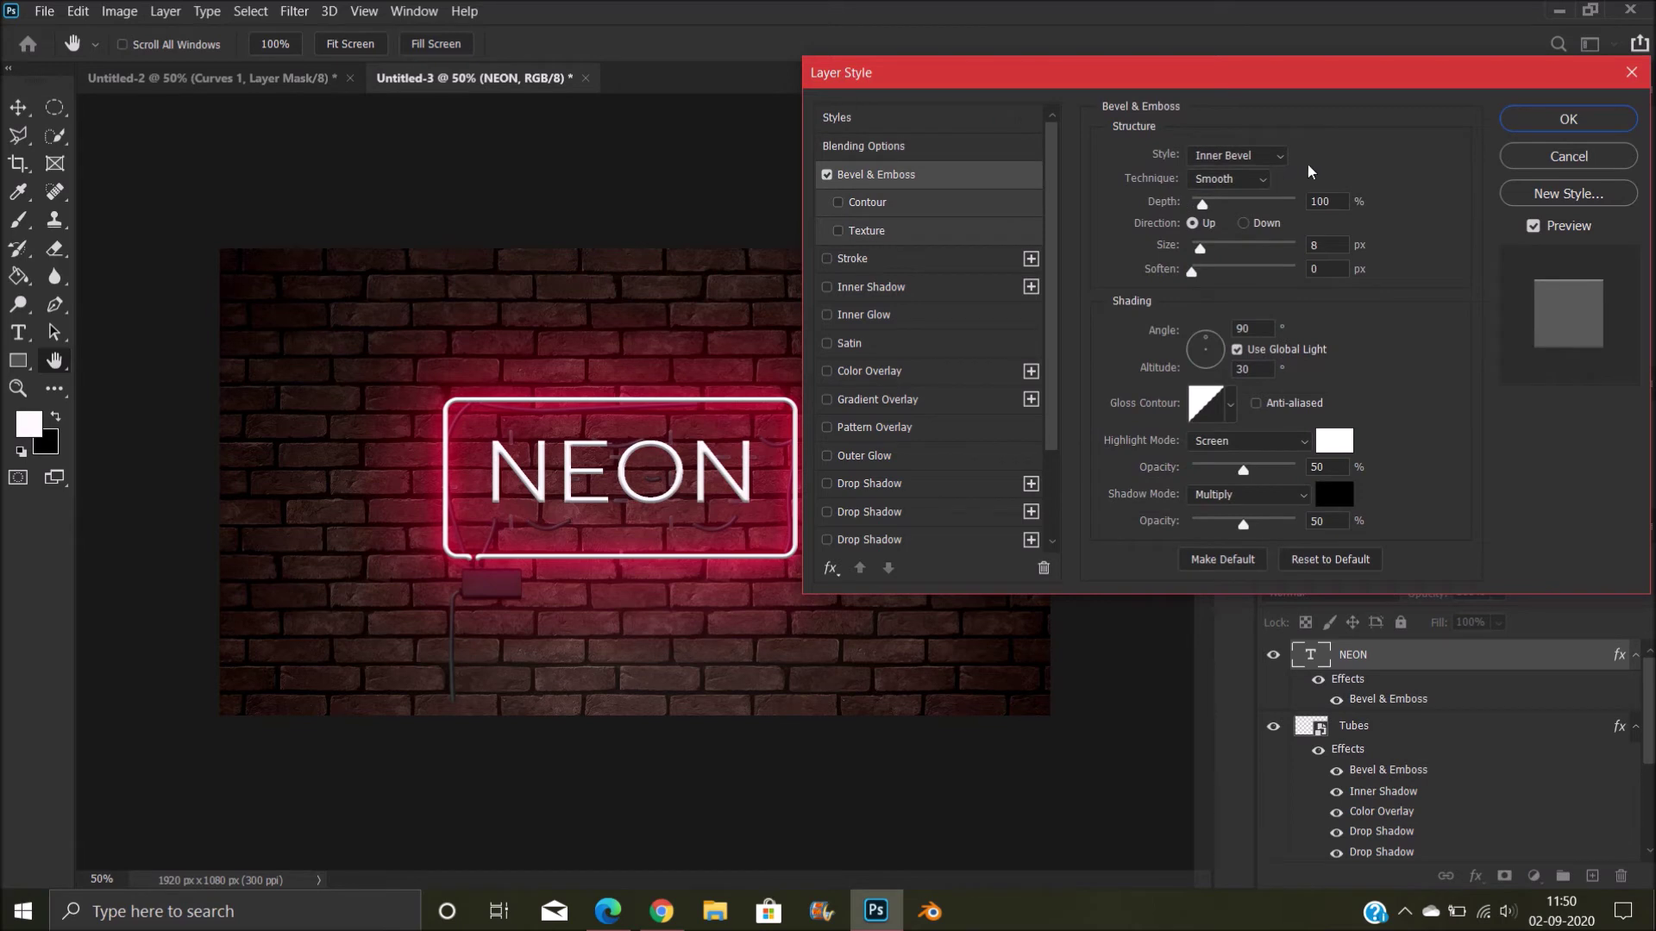
left_click(1279, 164)
left_click(1275, 190)
Add a drop shadow to the NEON text layer and recolour it vivid violet
left_click(892, 480)
left_click(1319, 162)
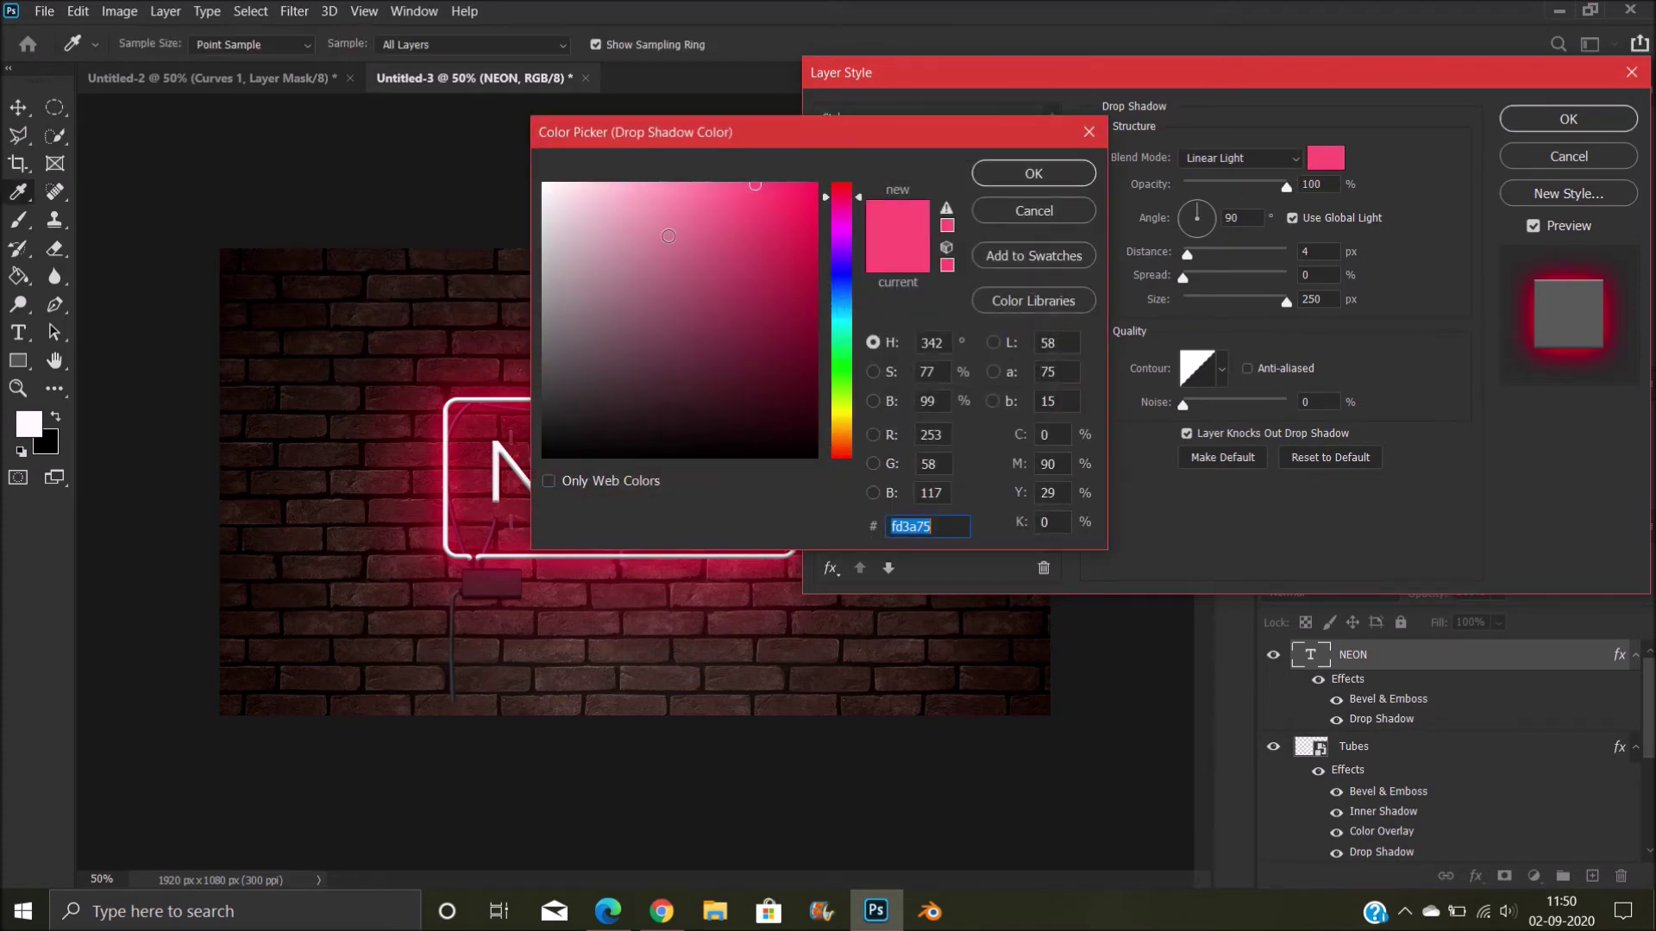
left_click(656, 242)
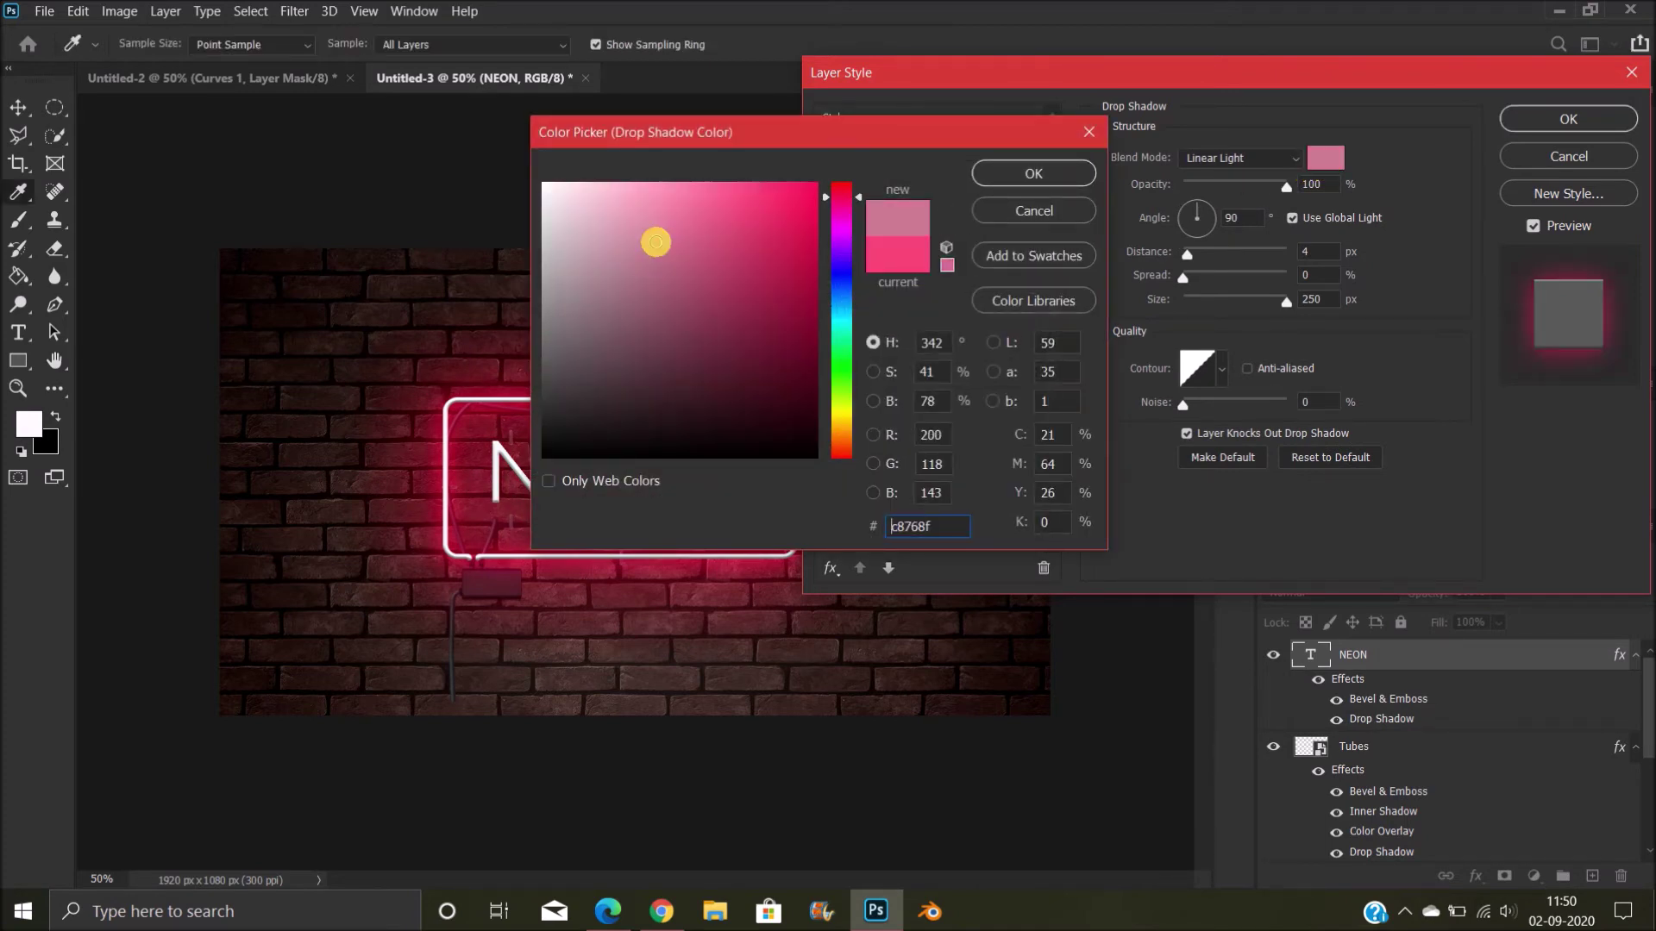
left_click(848, 259)
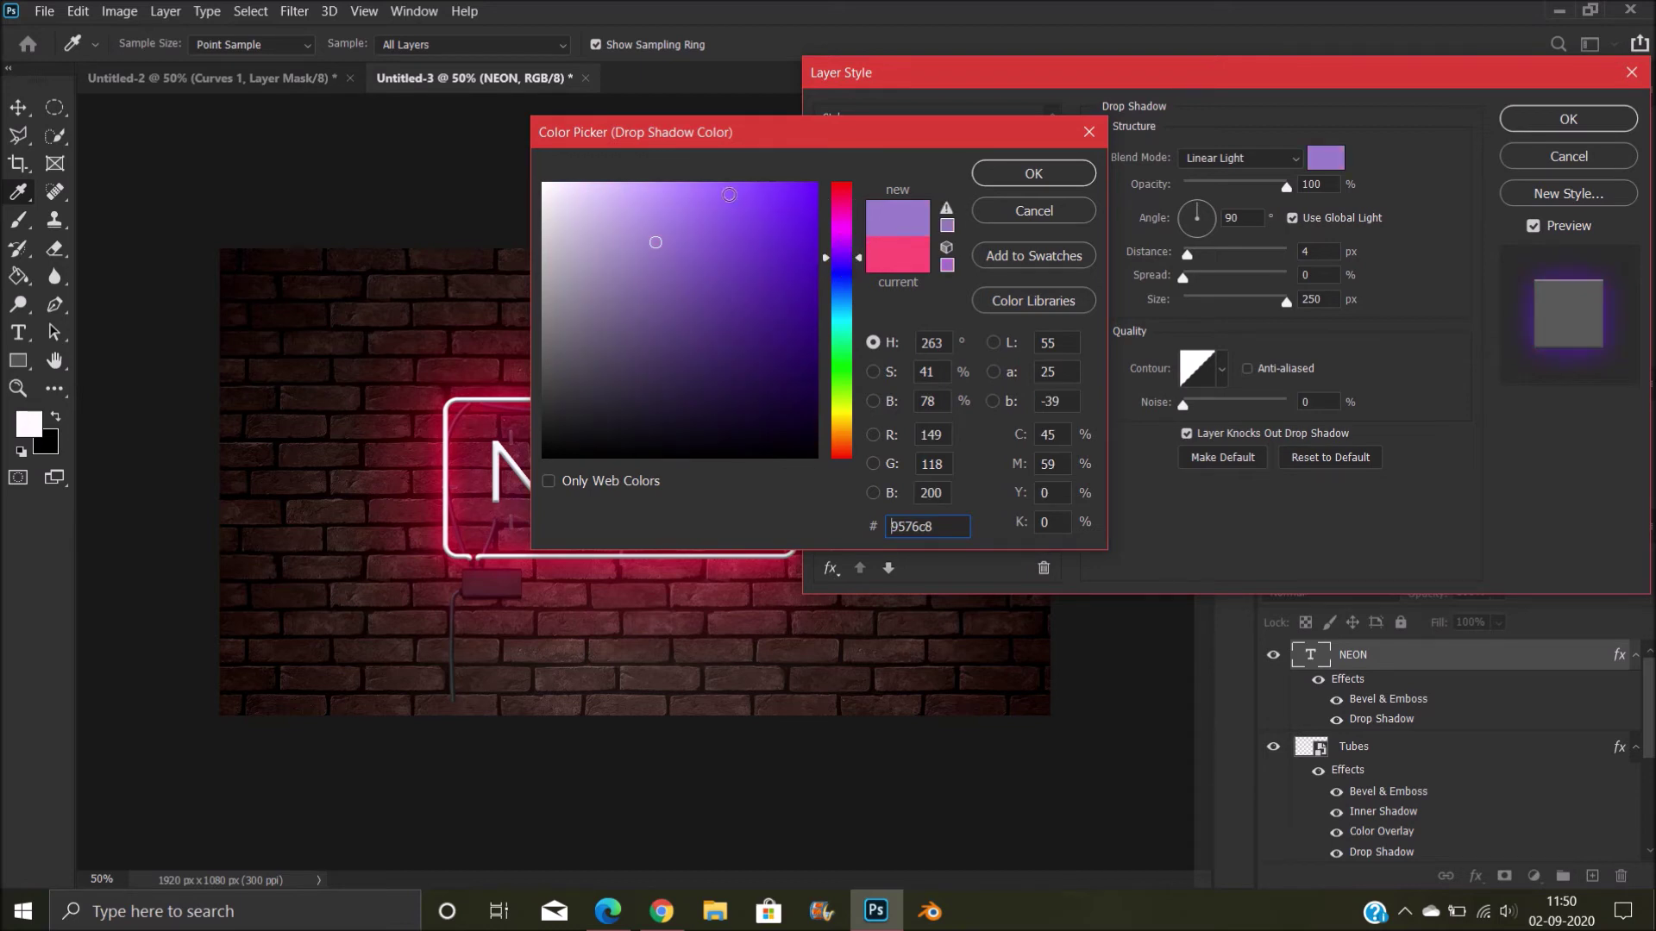
left_click(725, 195)
left_click(1050, 172)
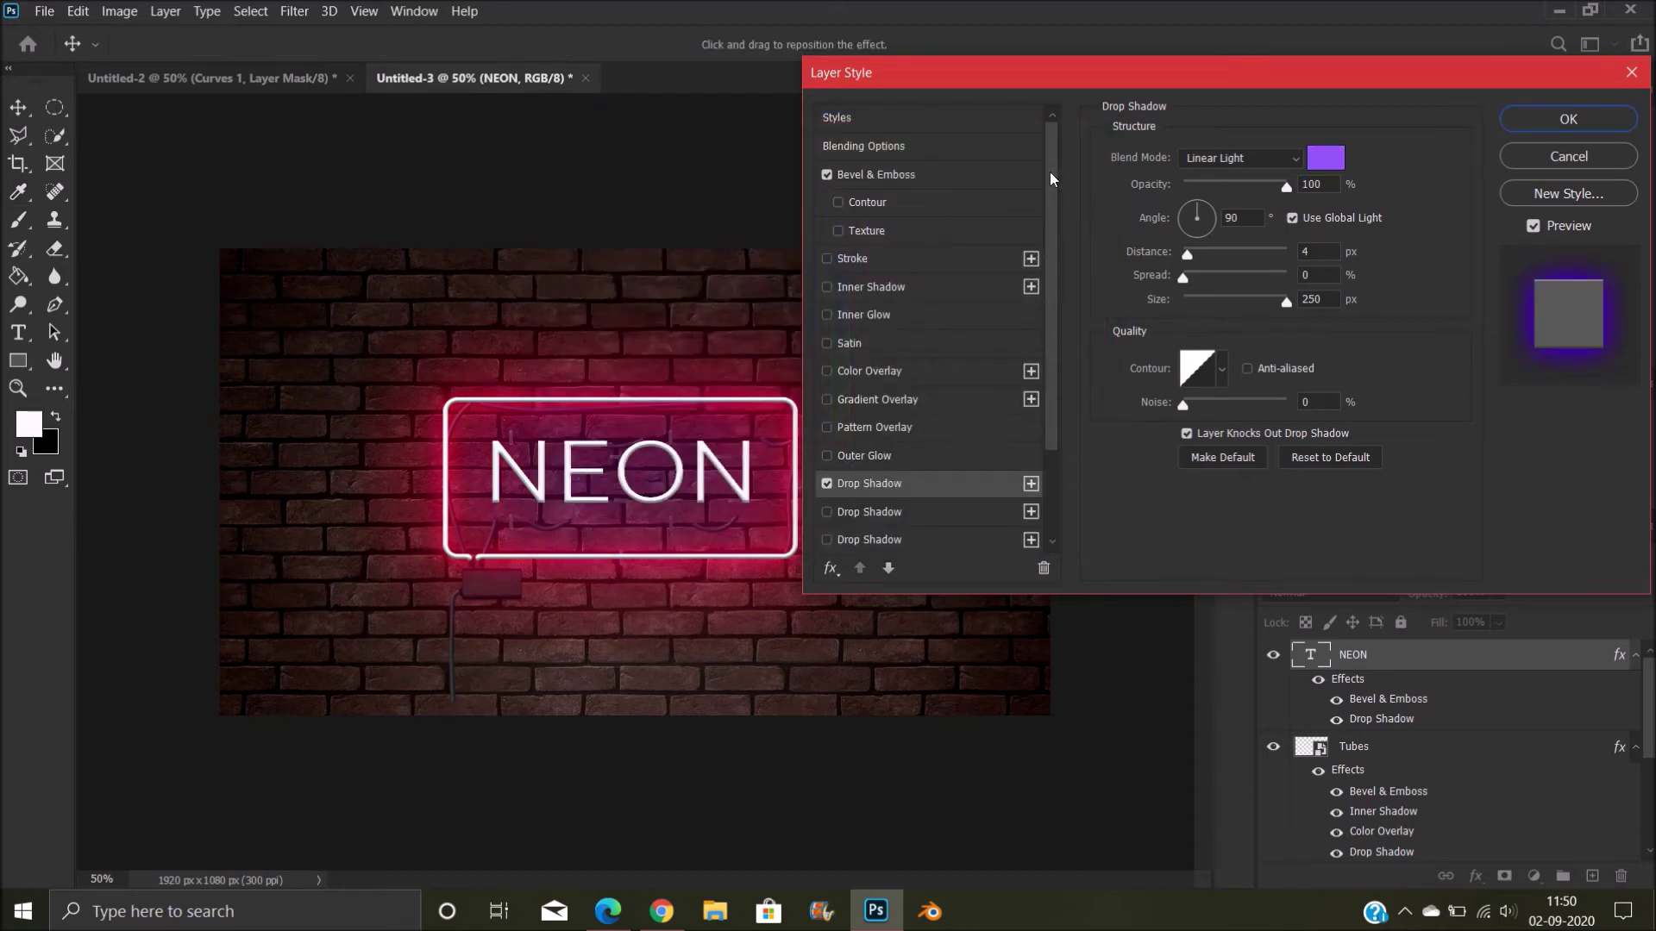
Enable a second drop shadow on the NEON text layer and recolour it a saturated blue-violet
left_click(976, 512)
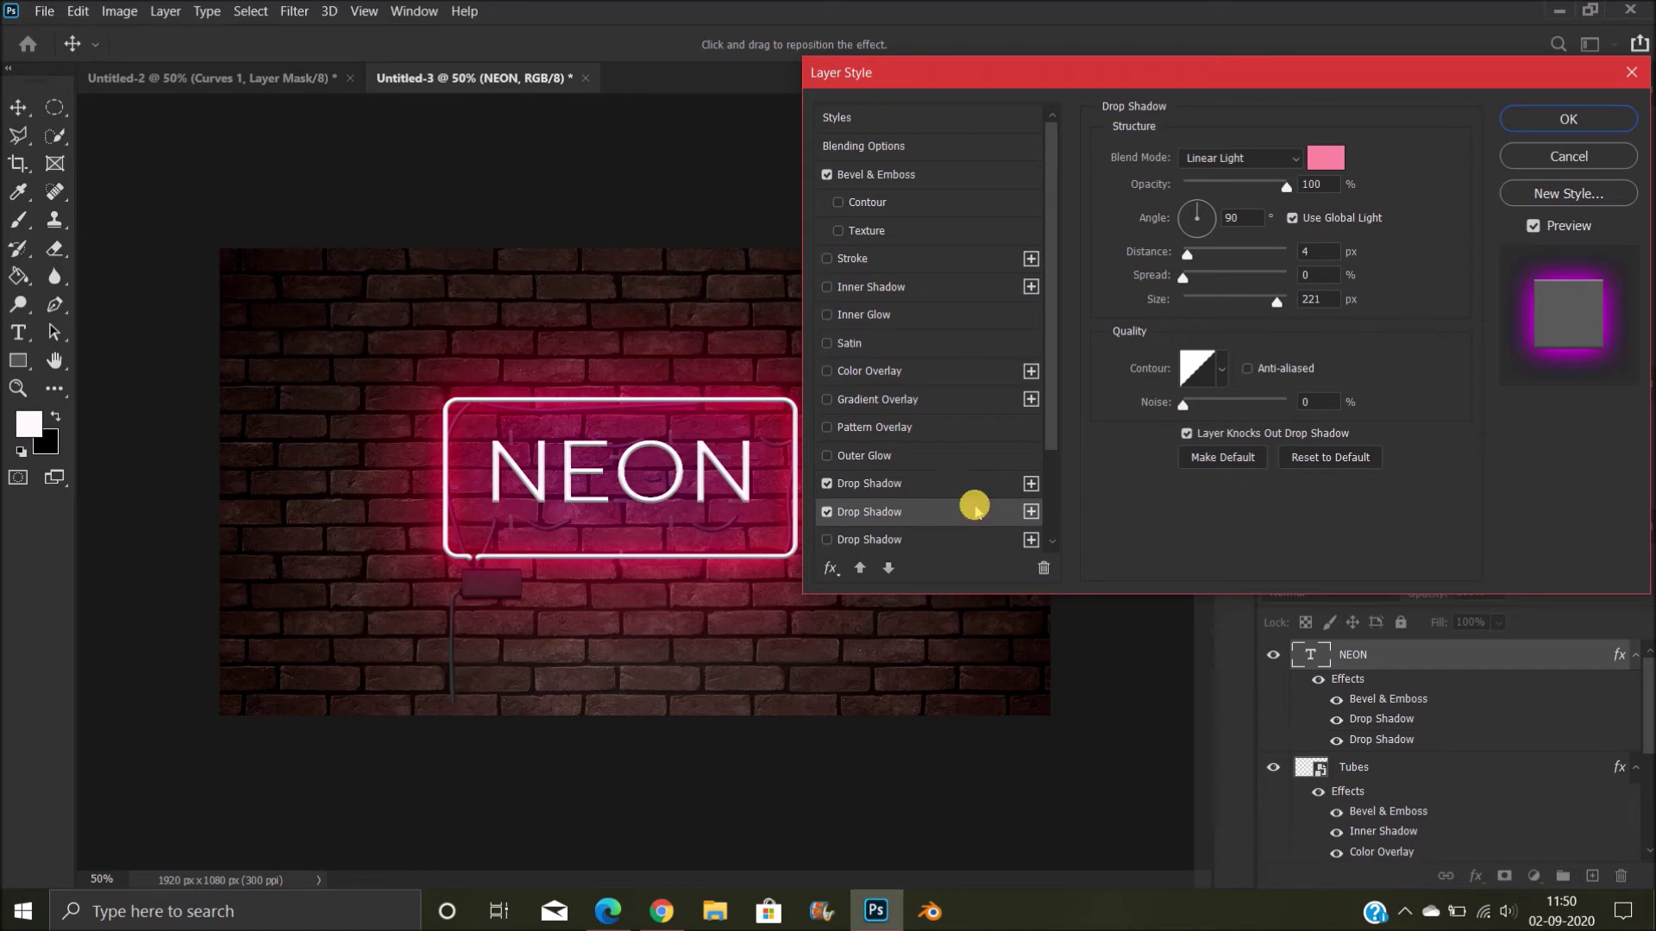
left_click(1338, 155)
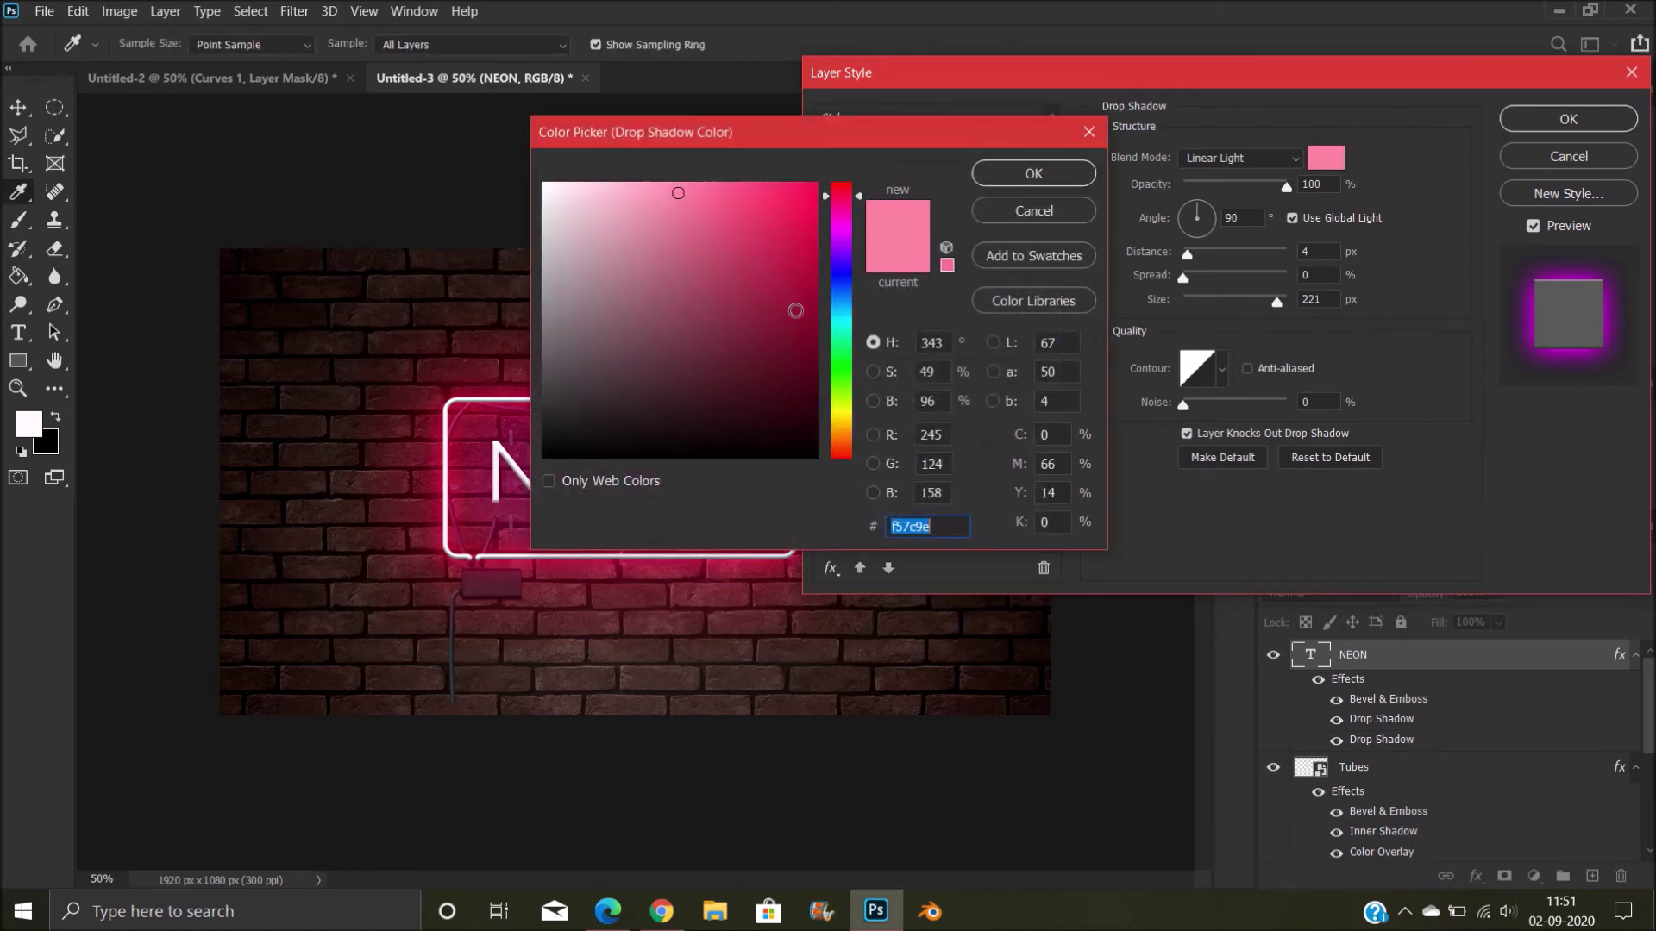
left_click(834, 263)
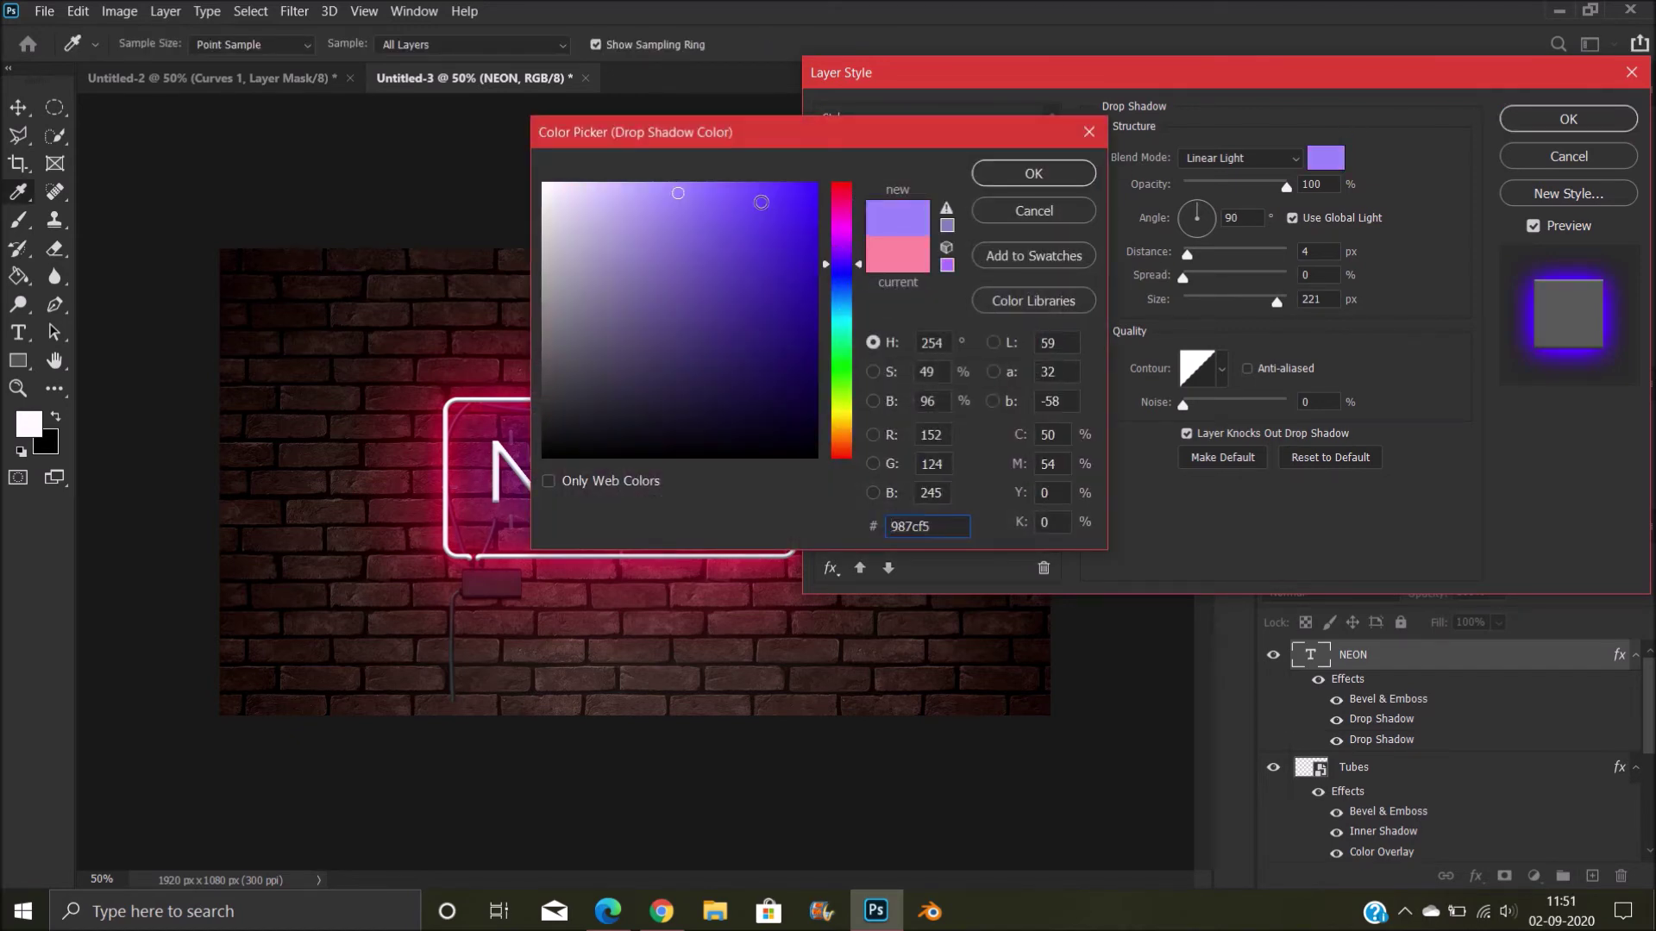
left_click(759, 202)
left_click(1002, 172)
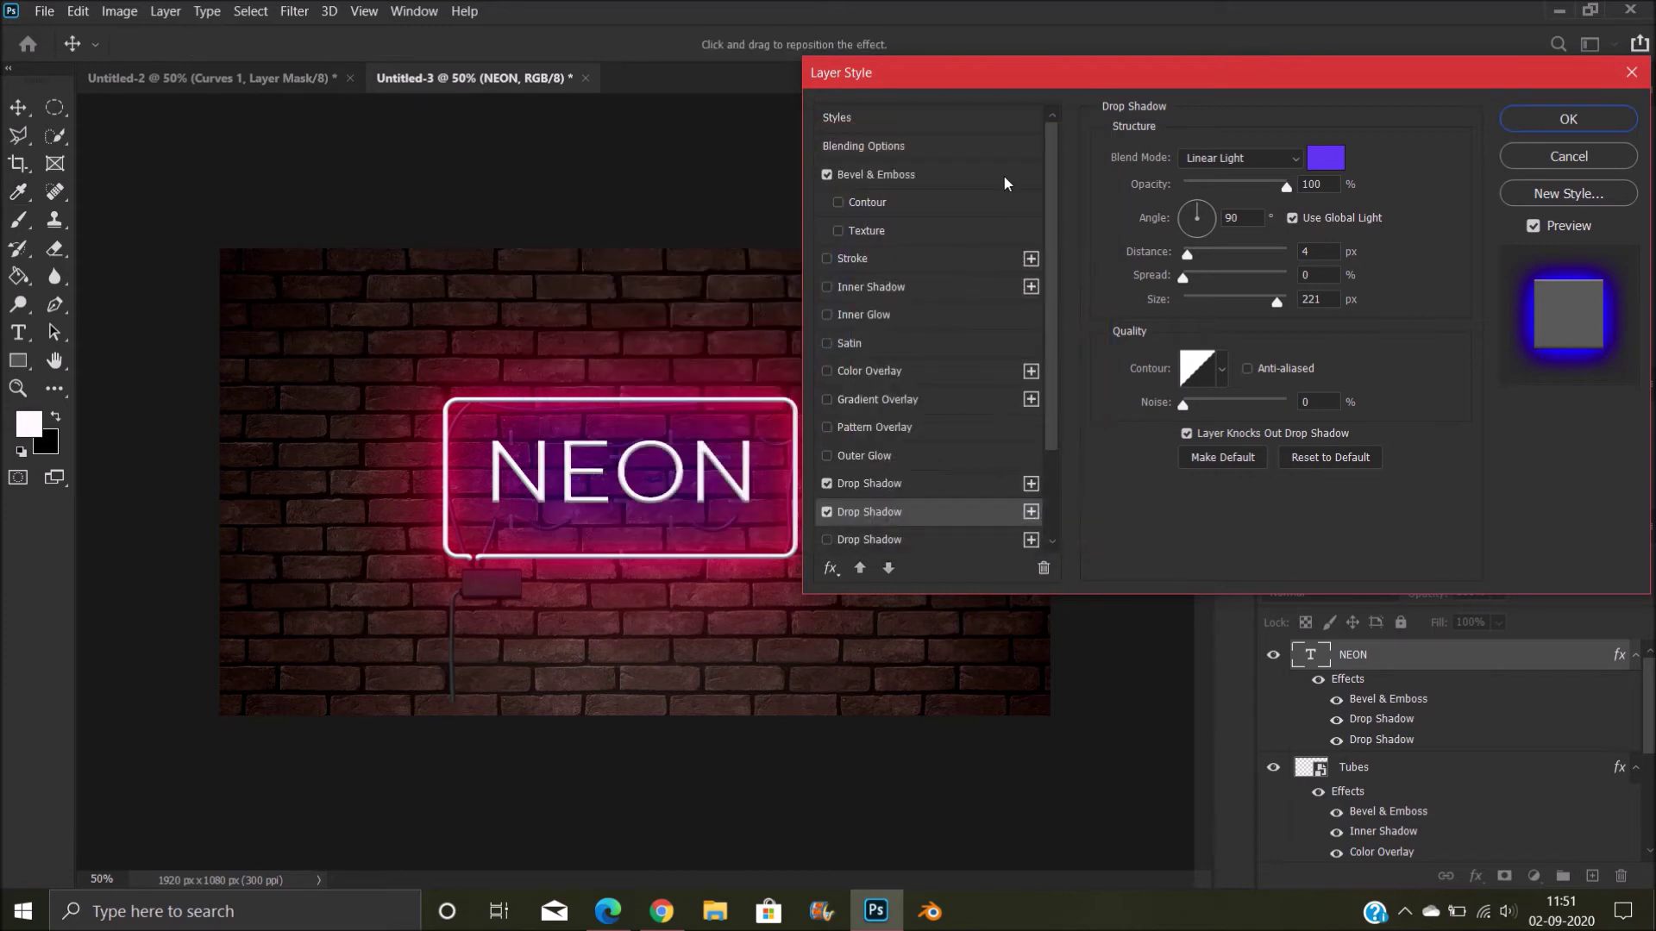
Keep the second drop shadow's blend mode at Linear Light and slightly increase its size
left_click(1291, 161)
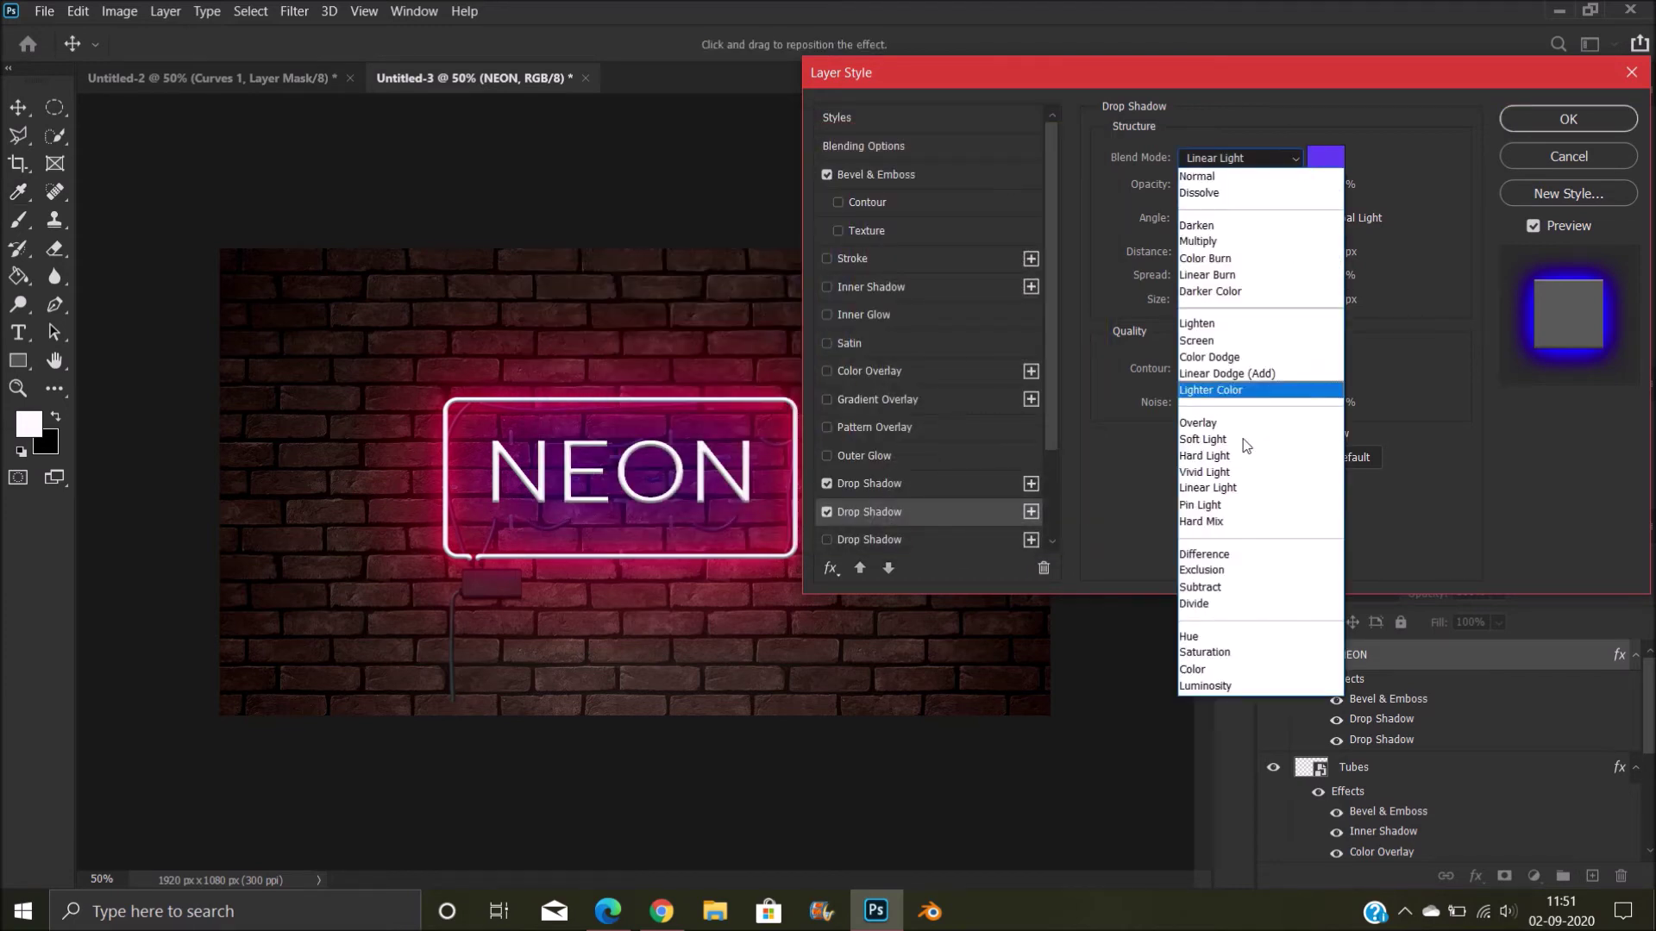
left_click(1240, 488)
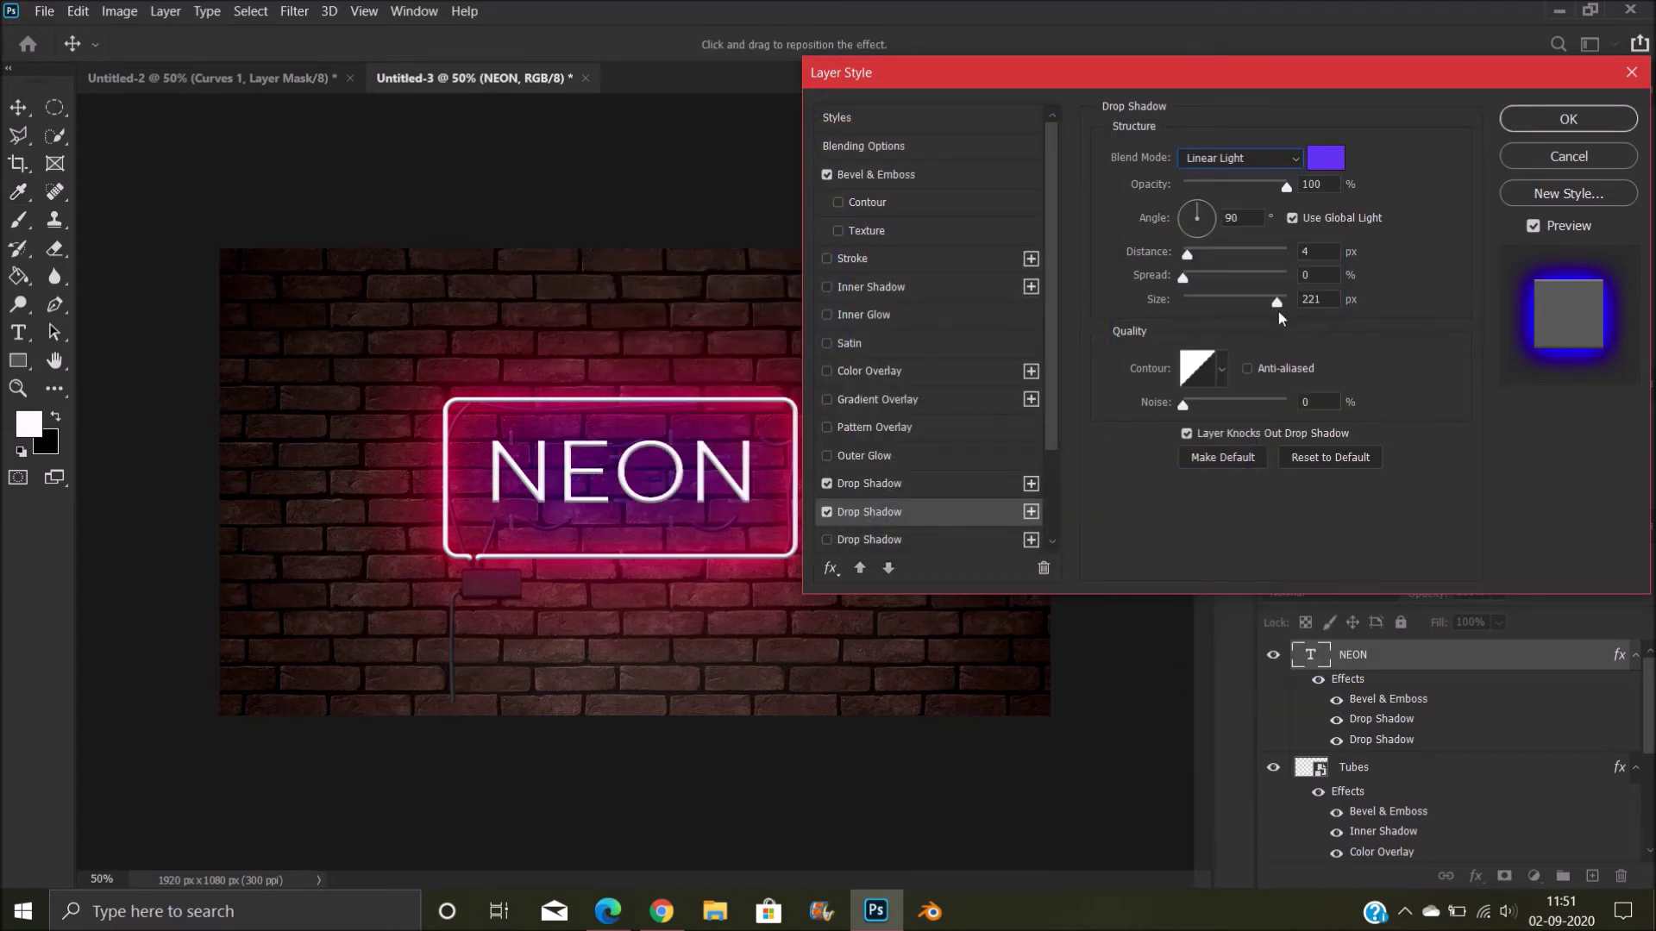
left_click(1284, 301)
Enable a third drop shadow on the NEON text layer, recolour it light violet (c987ee) and reduce its size to 49 px
scroll(948, 514, "down", 3)
left_click(950, 437)
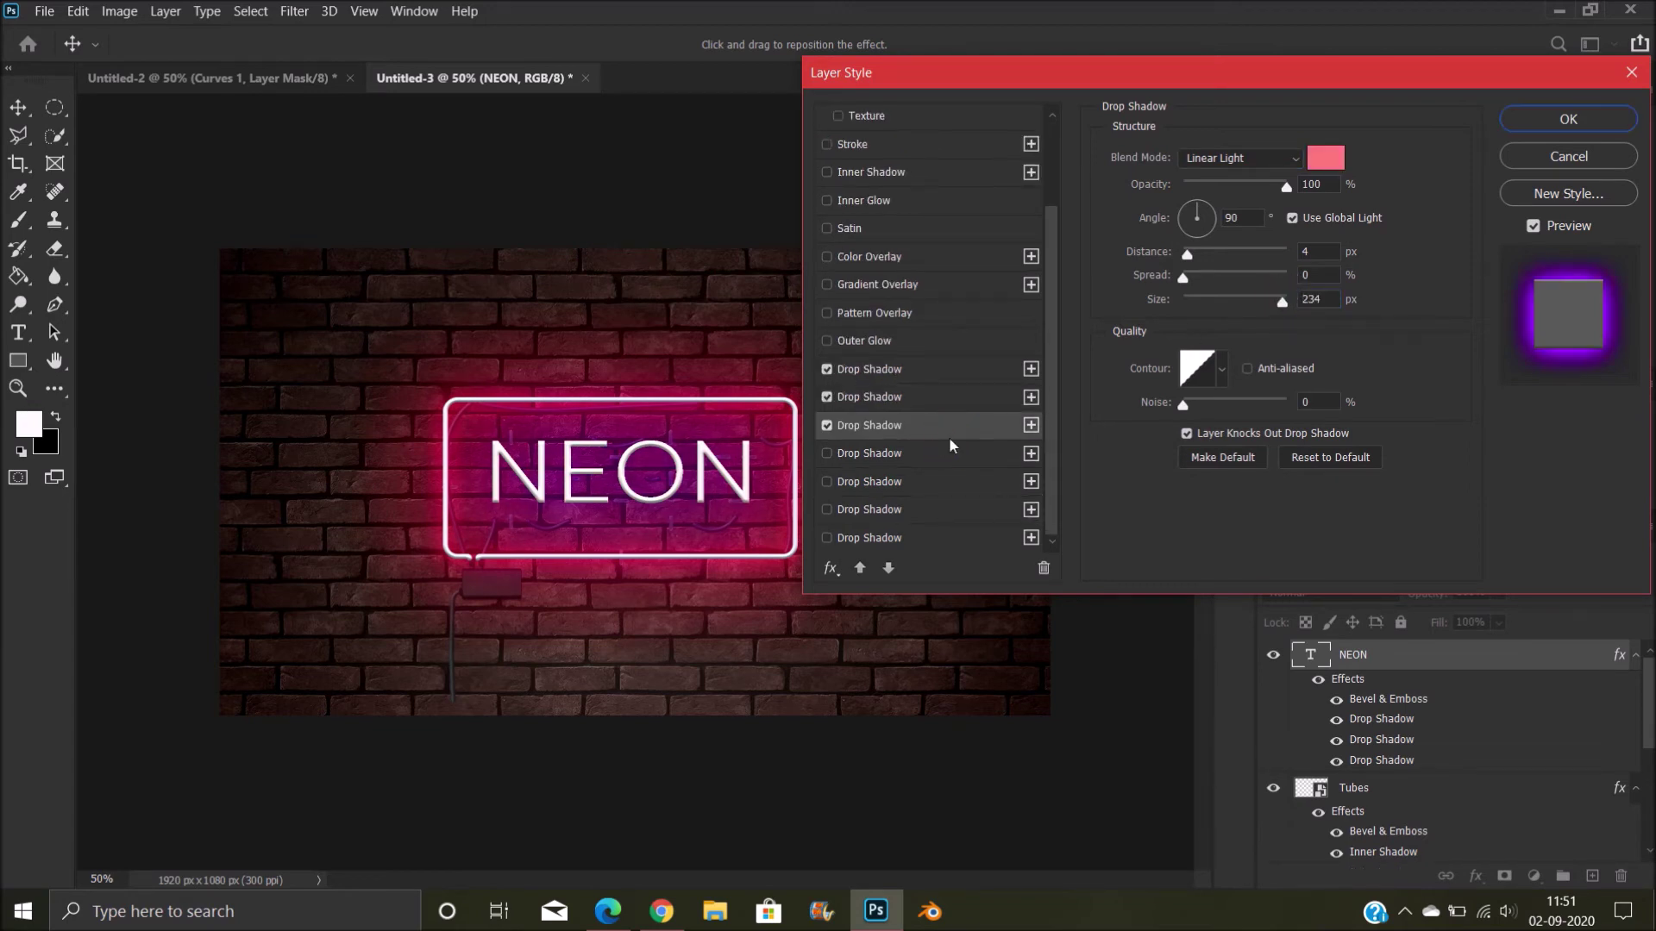
left_click(1326, 158)
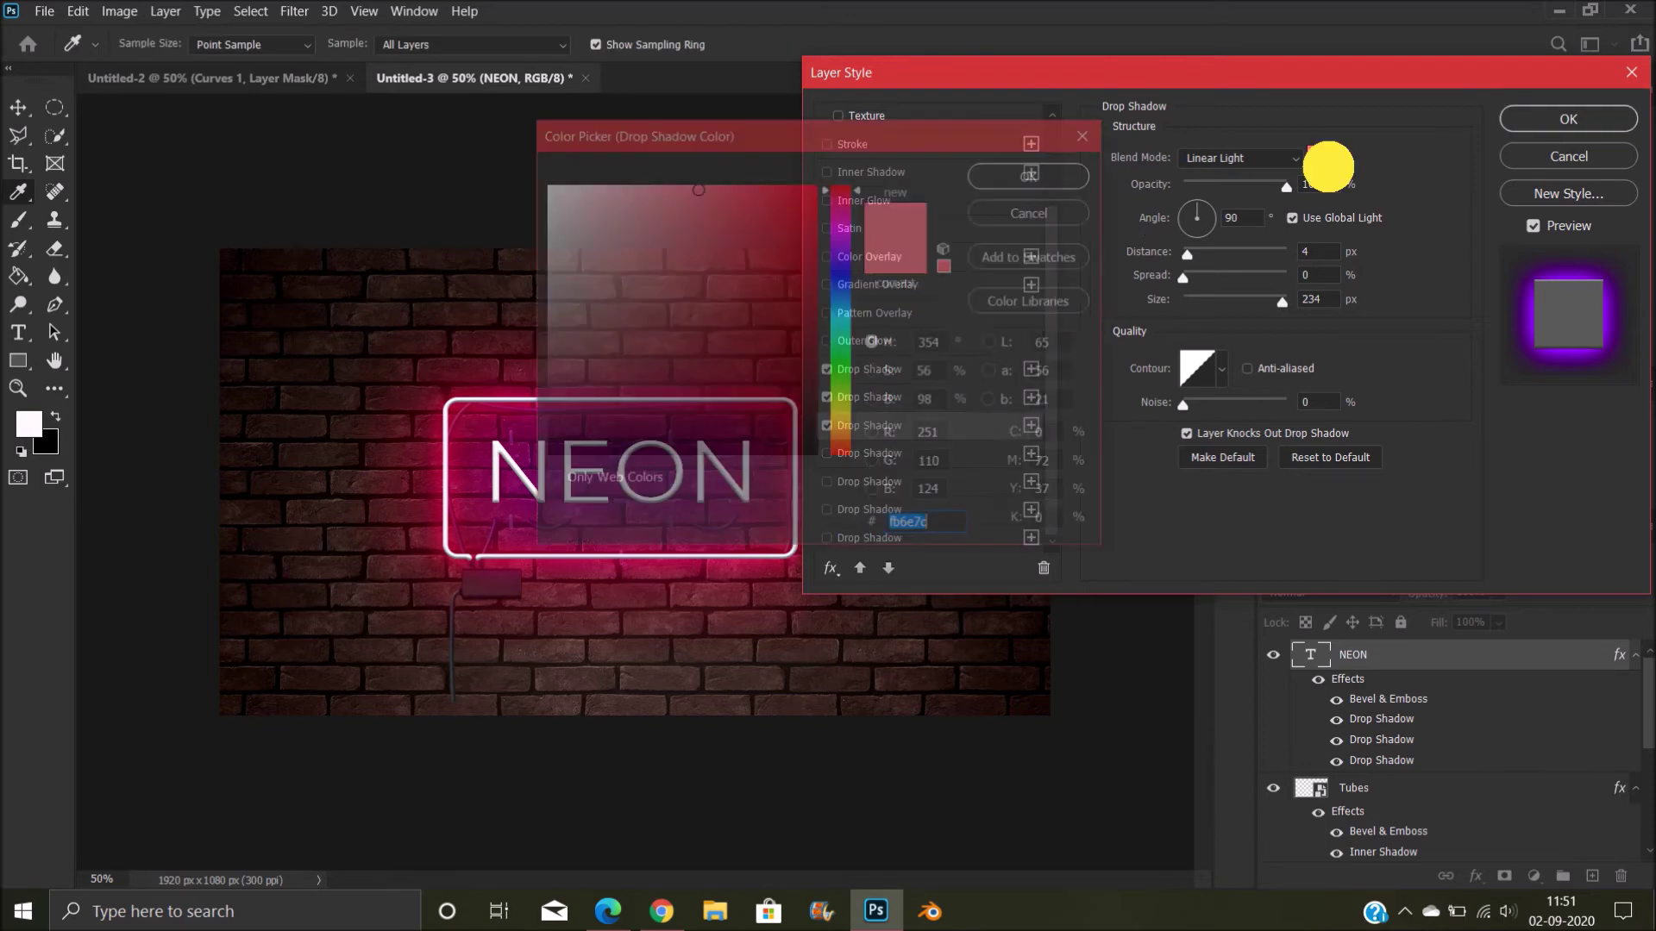
left_click(838, 247)
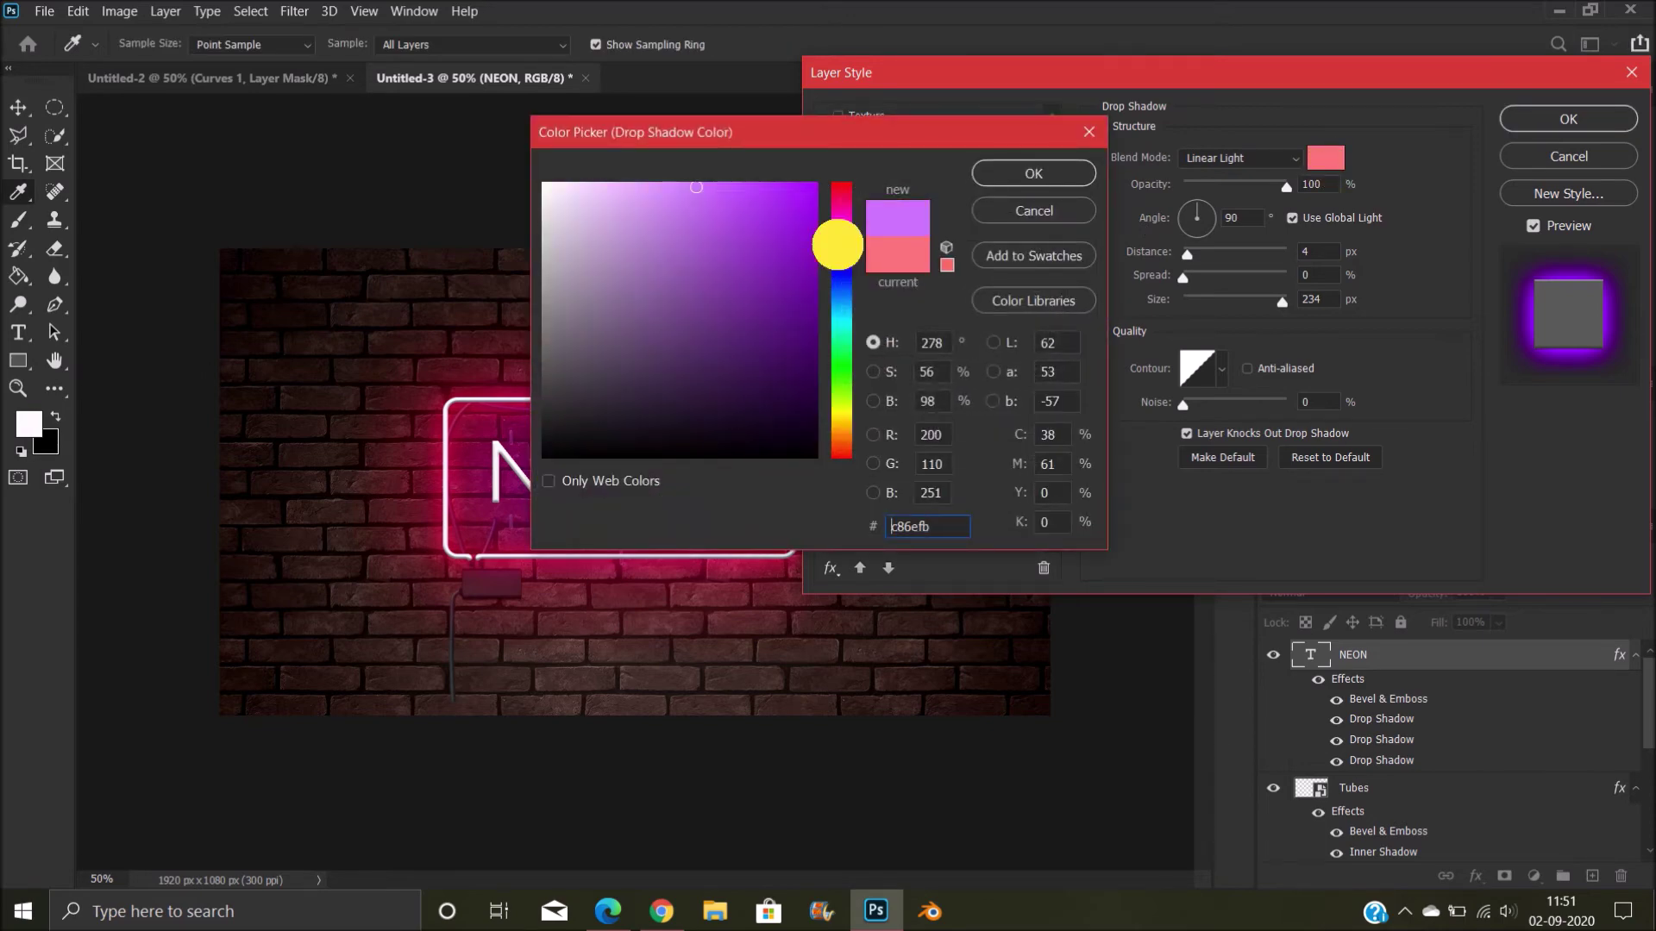
left_click(660, 201)
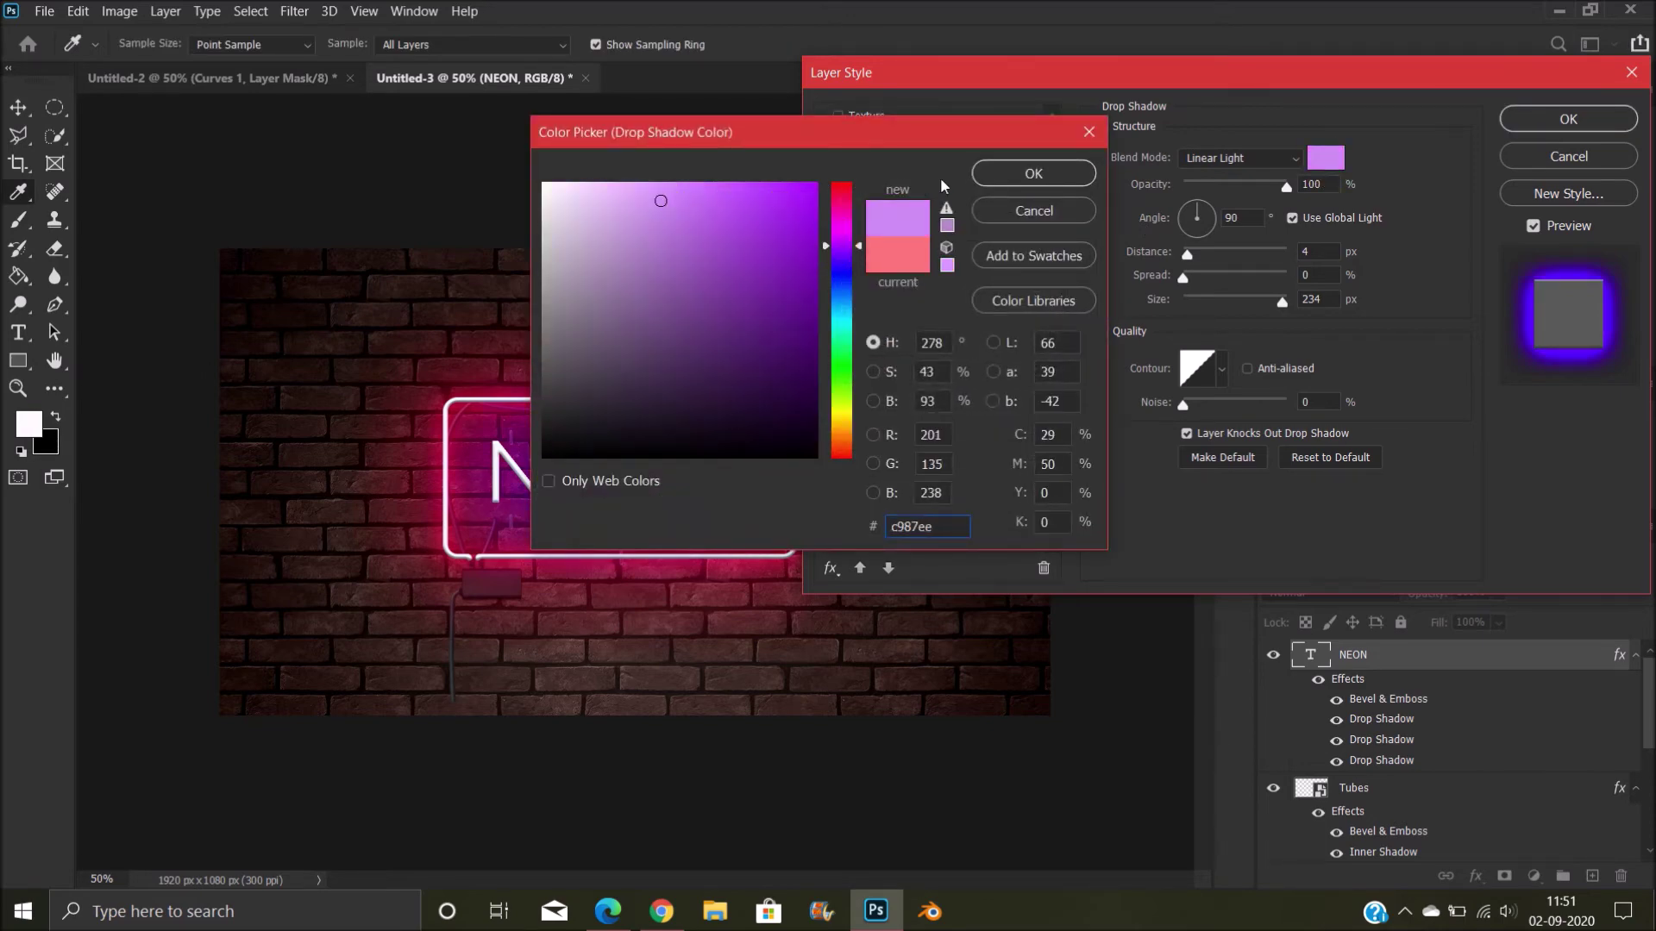
left_click(1015, 175)
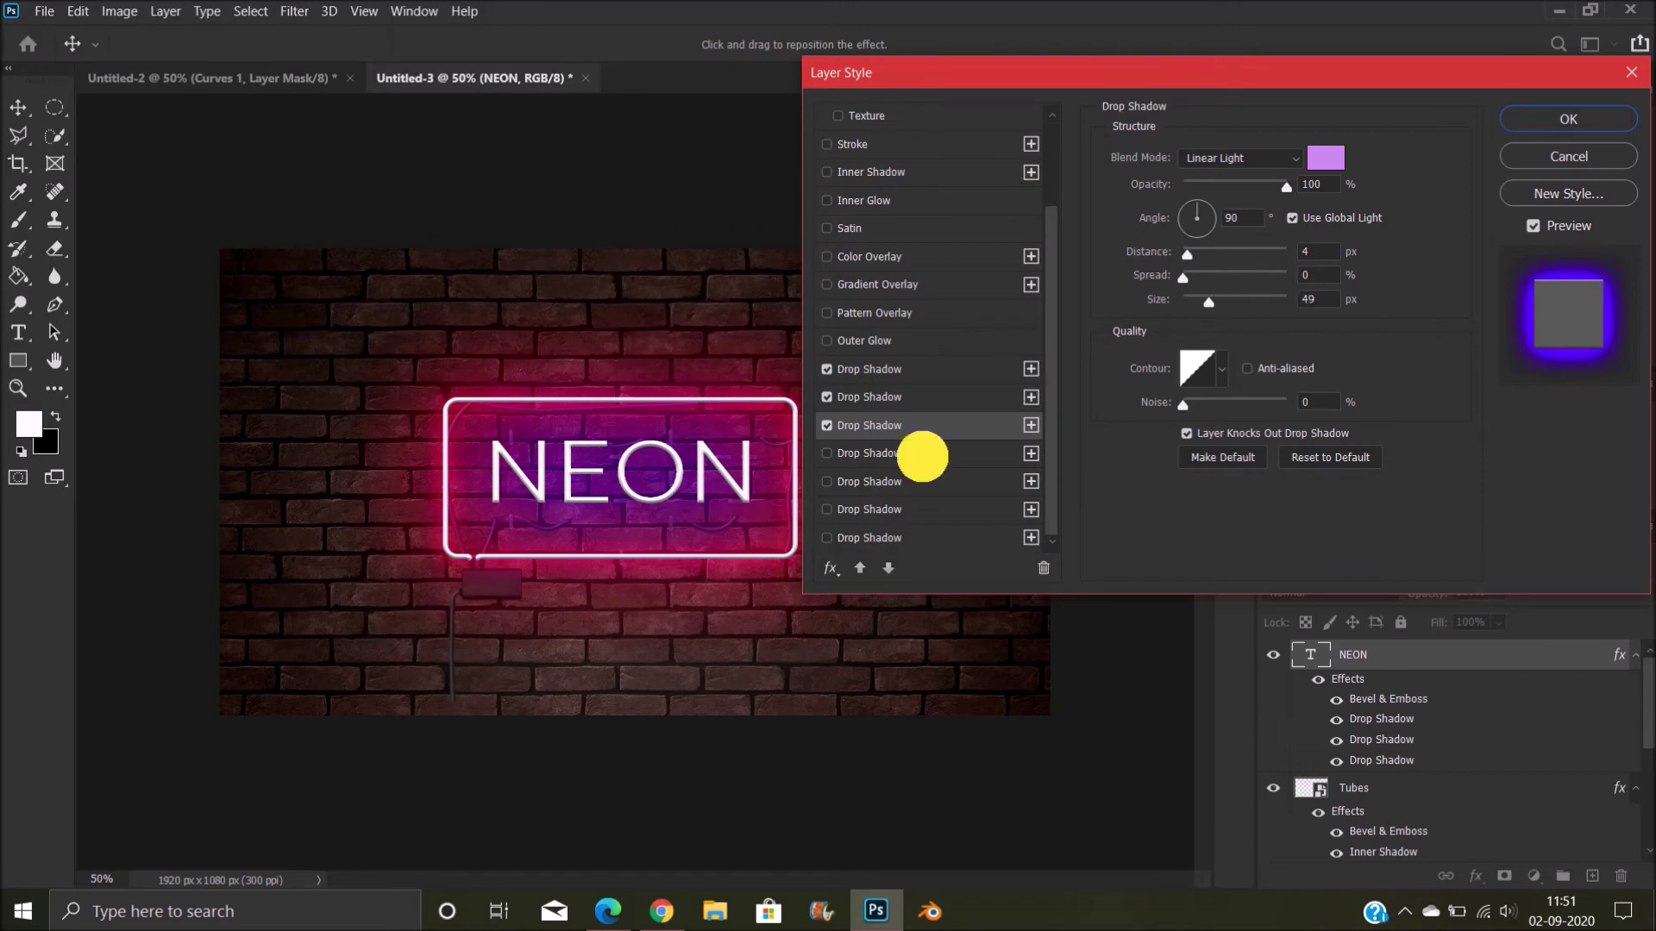
Enable a fourth drop shadow on the NEON text layer and recolour it a saturated blue-violet
left_click(922, 455)
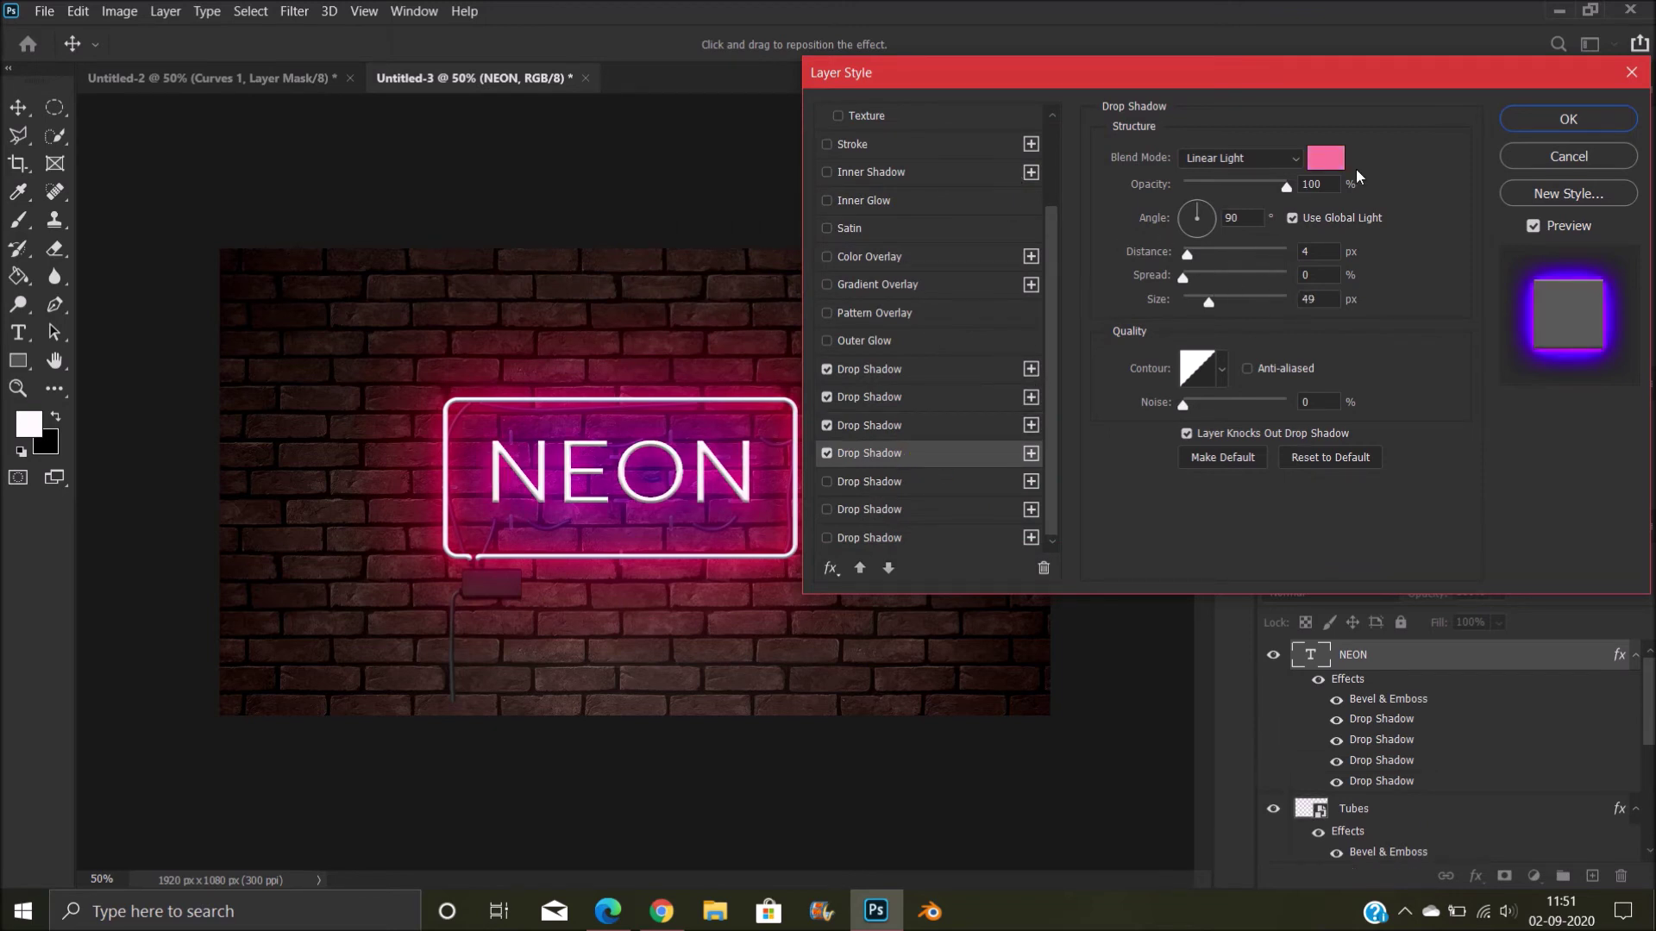
left_click(1325, 157)
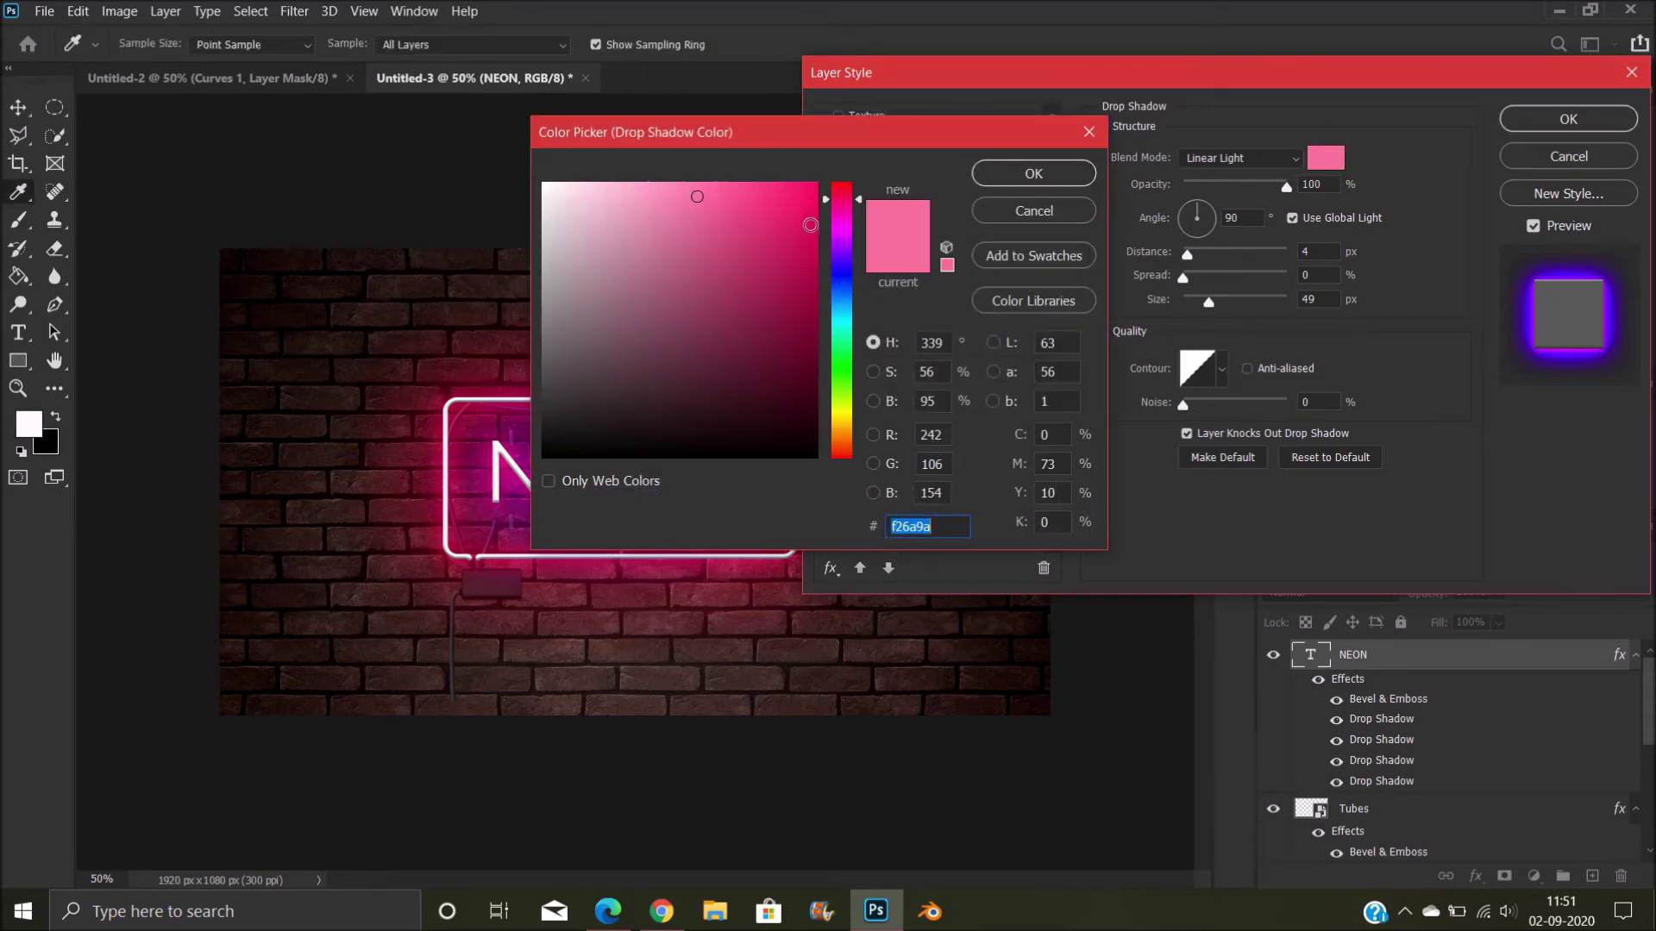
left_click(760, 192)
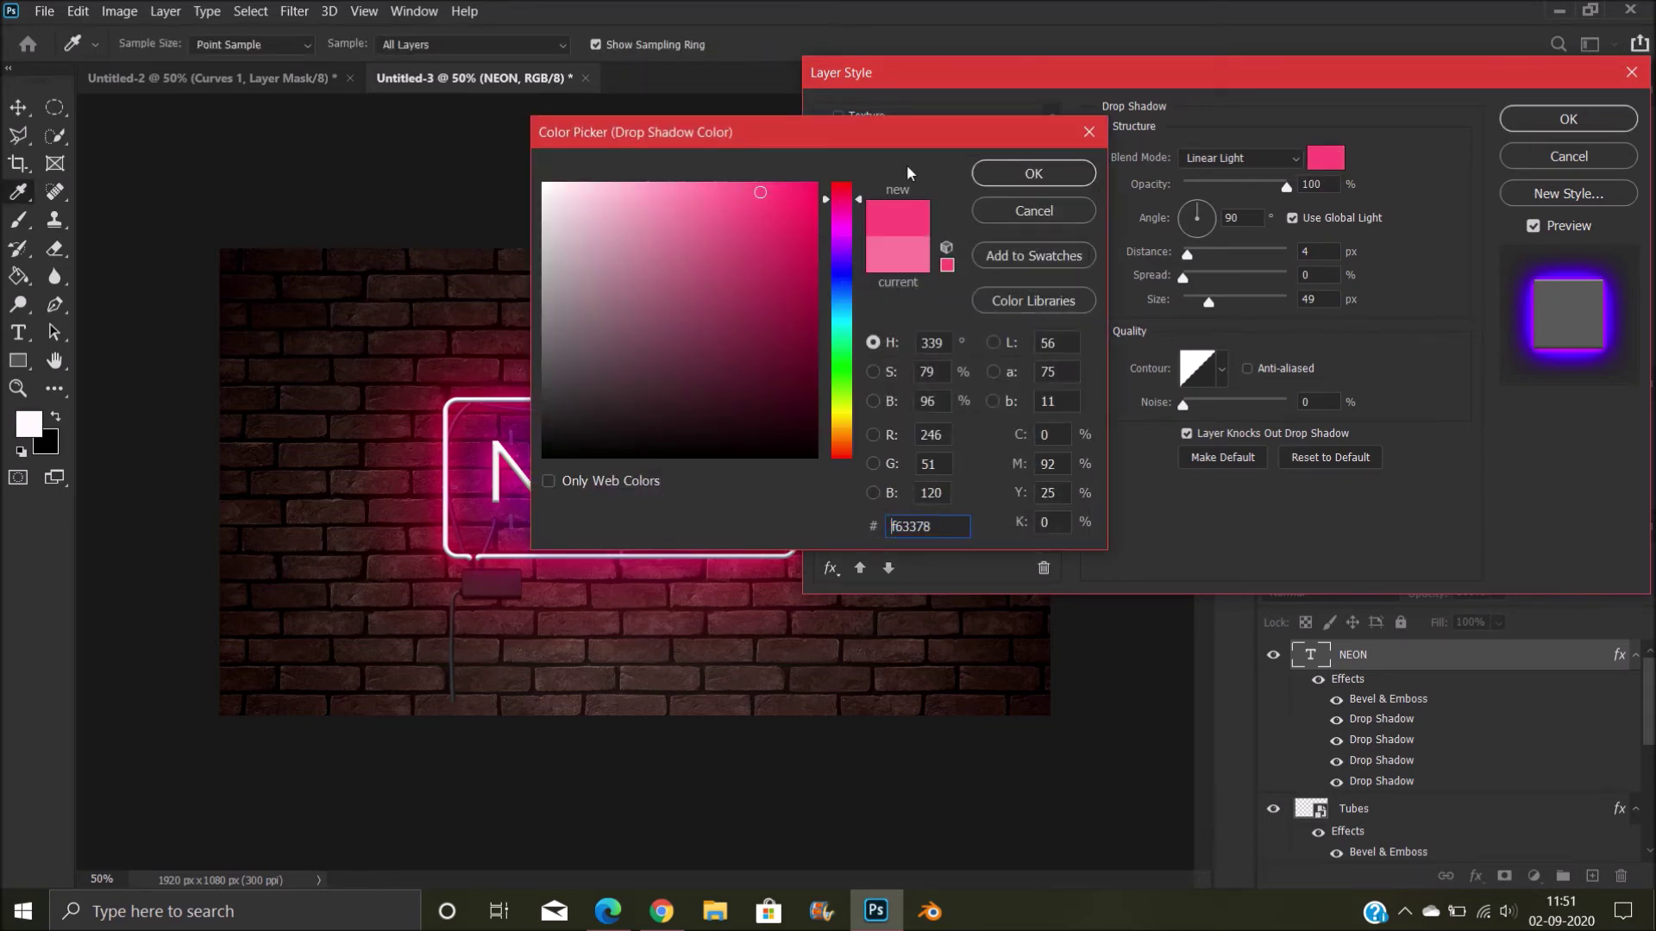
left_click(996, 173)
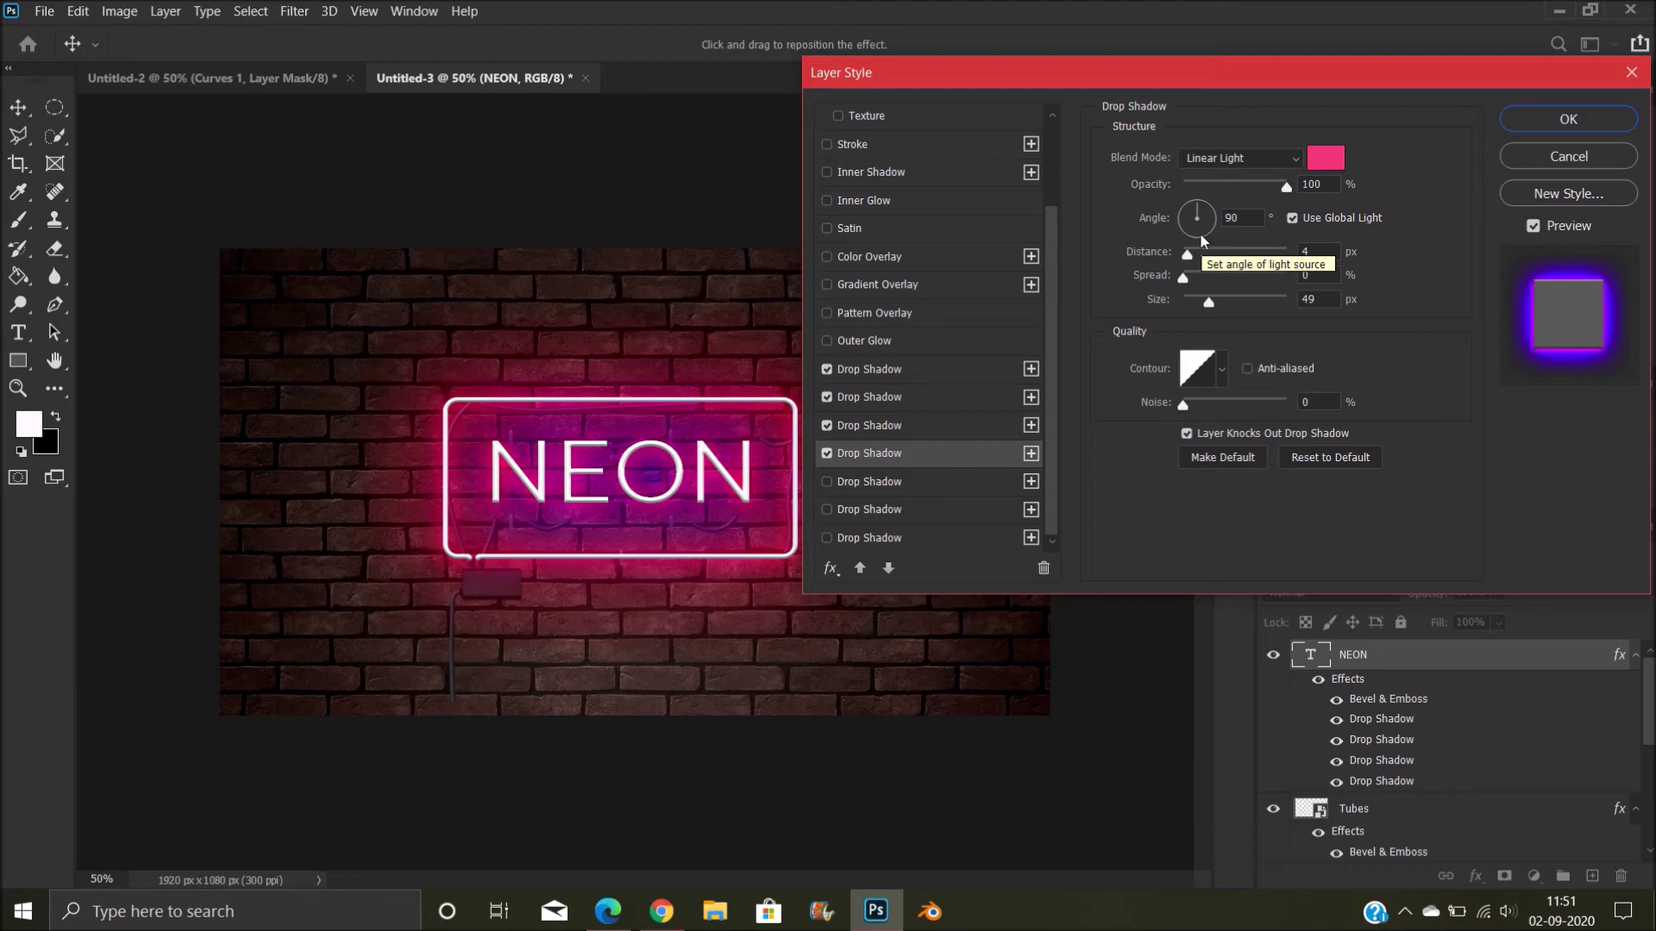
left_click(1325, 158)
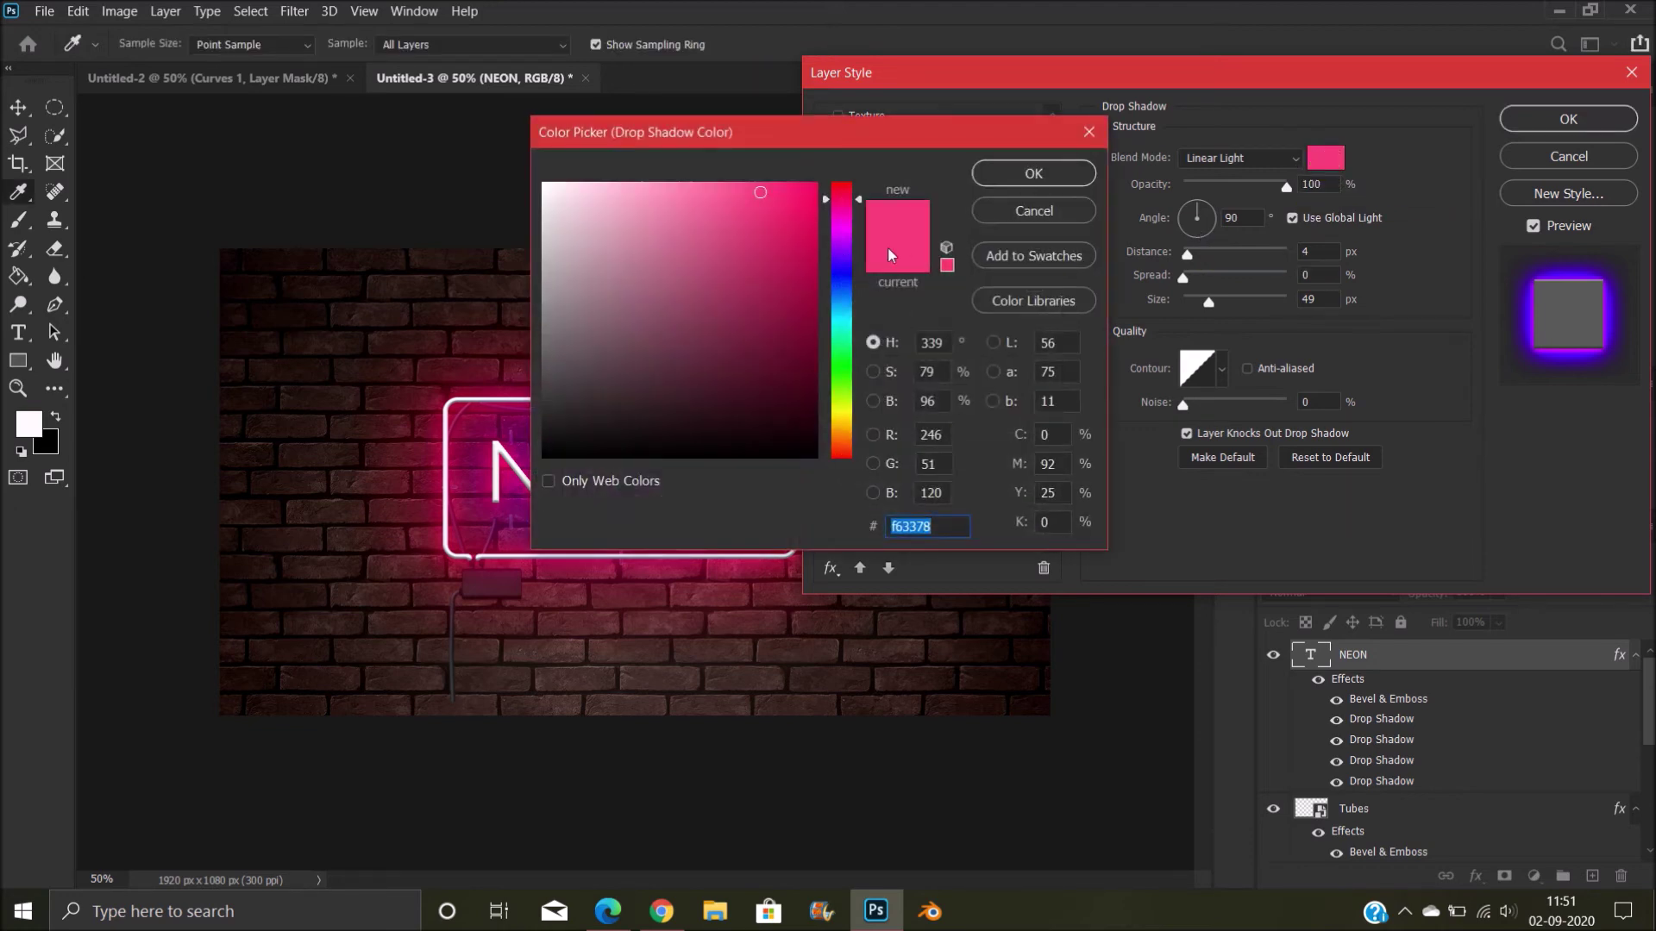
left_click(845, 265)
left_click(988, 176)
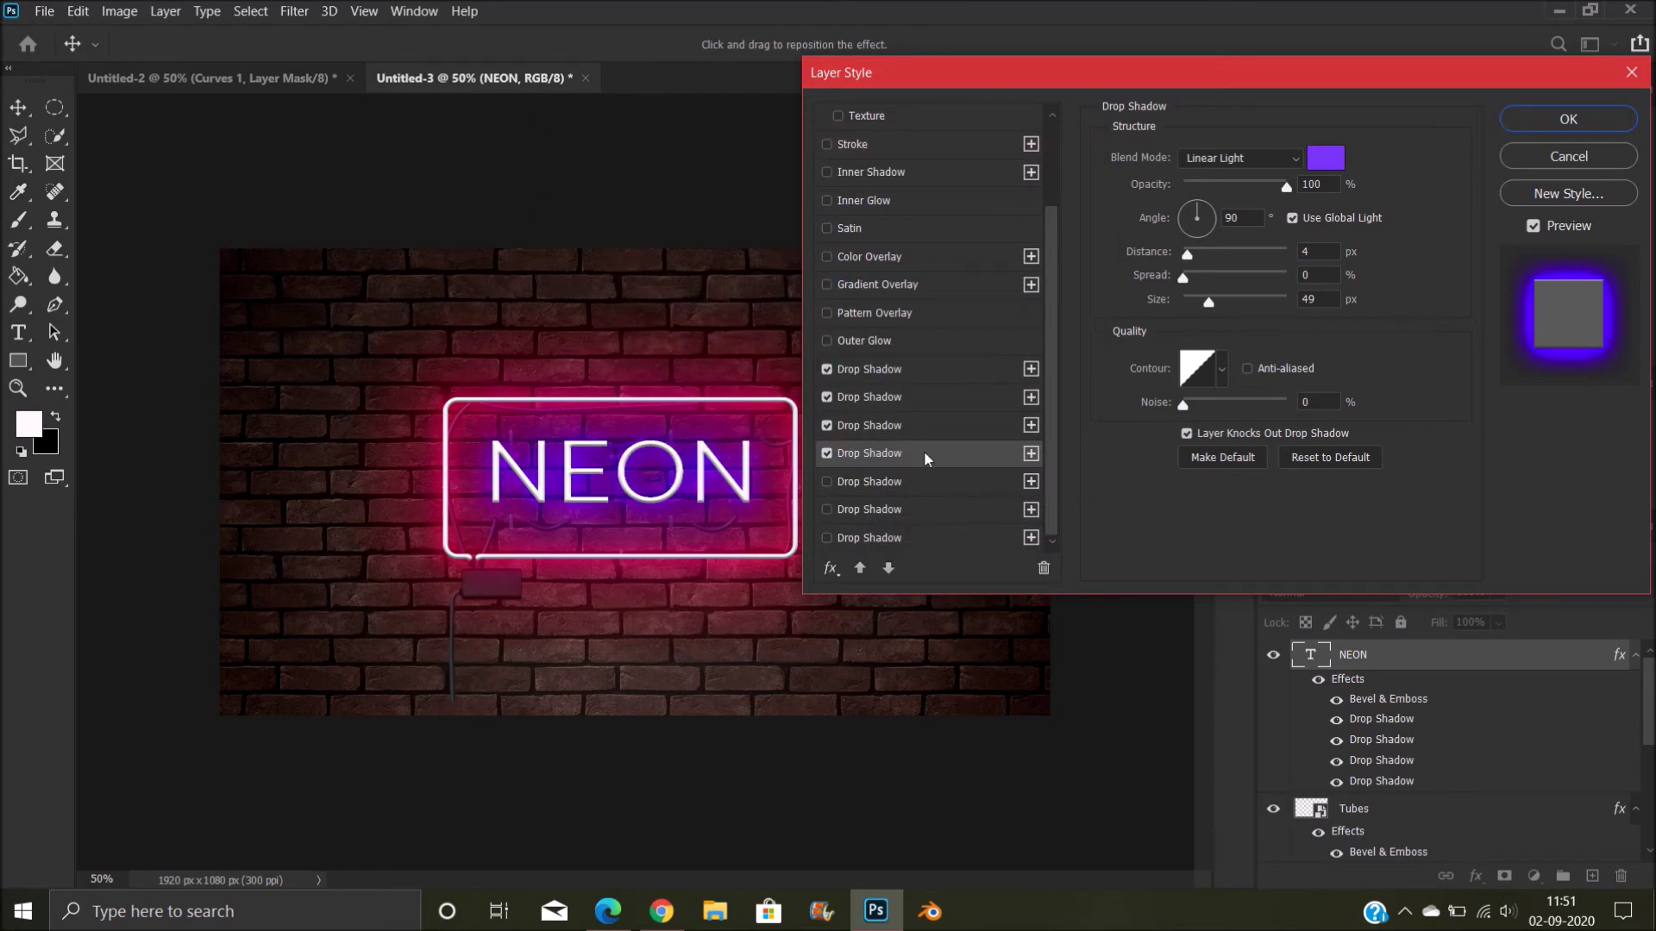
Enable a fifth drop shadow on the NEON text layer and recolour it violet (a54df8)
left_click(924, 481)
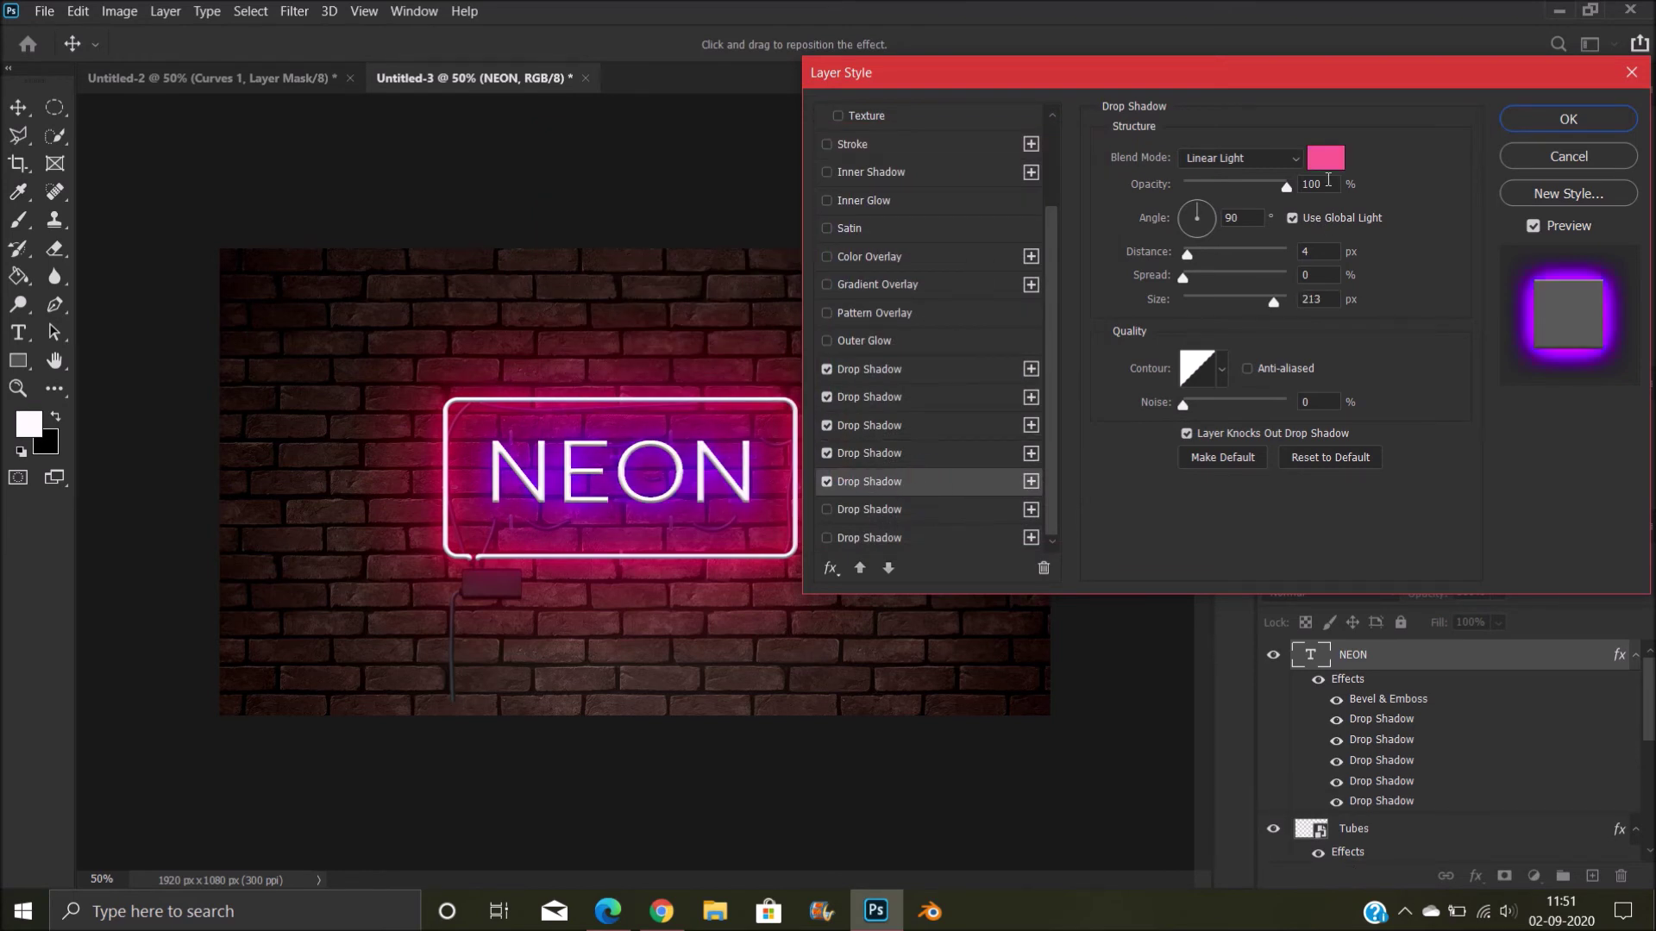
left_click(1325, 157)
left_click(836, 250)
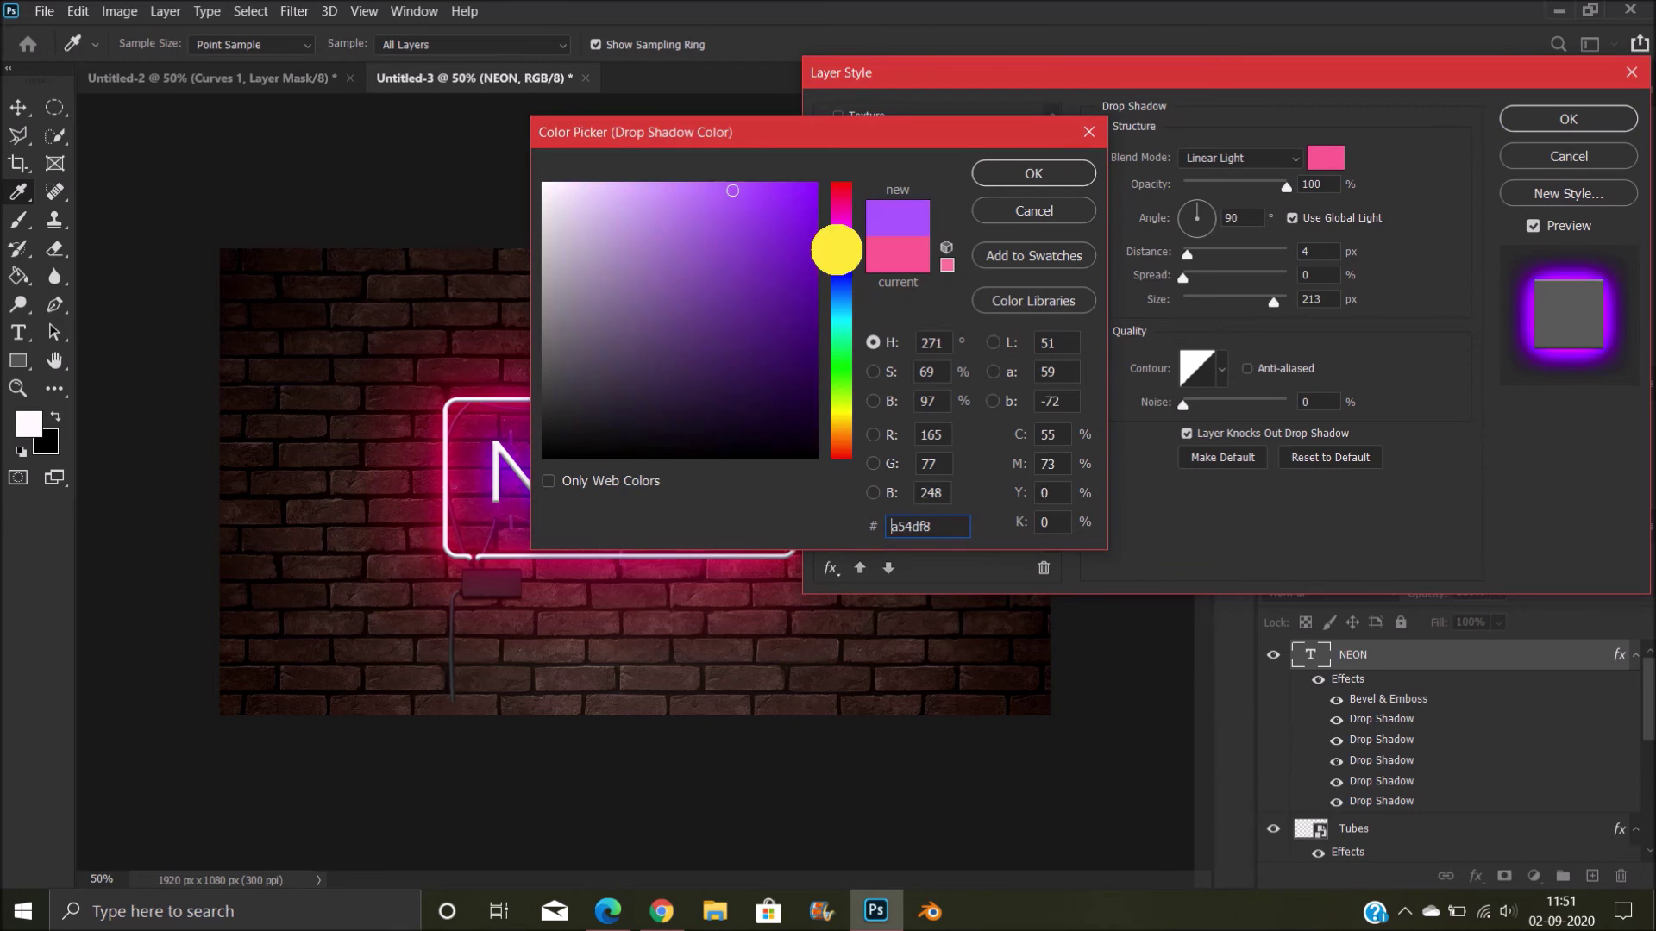
left_click(1030, 174)
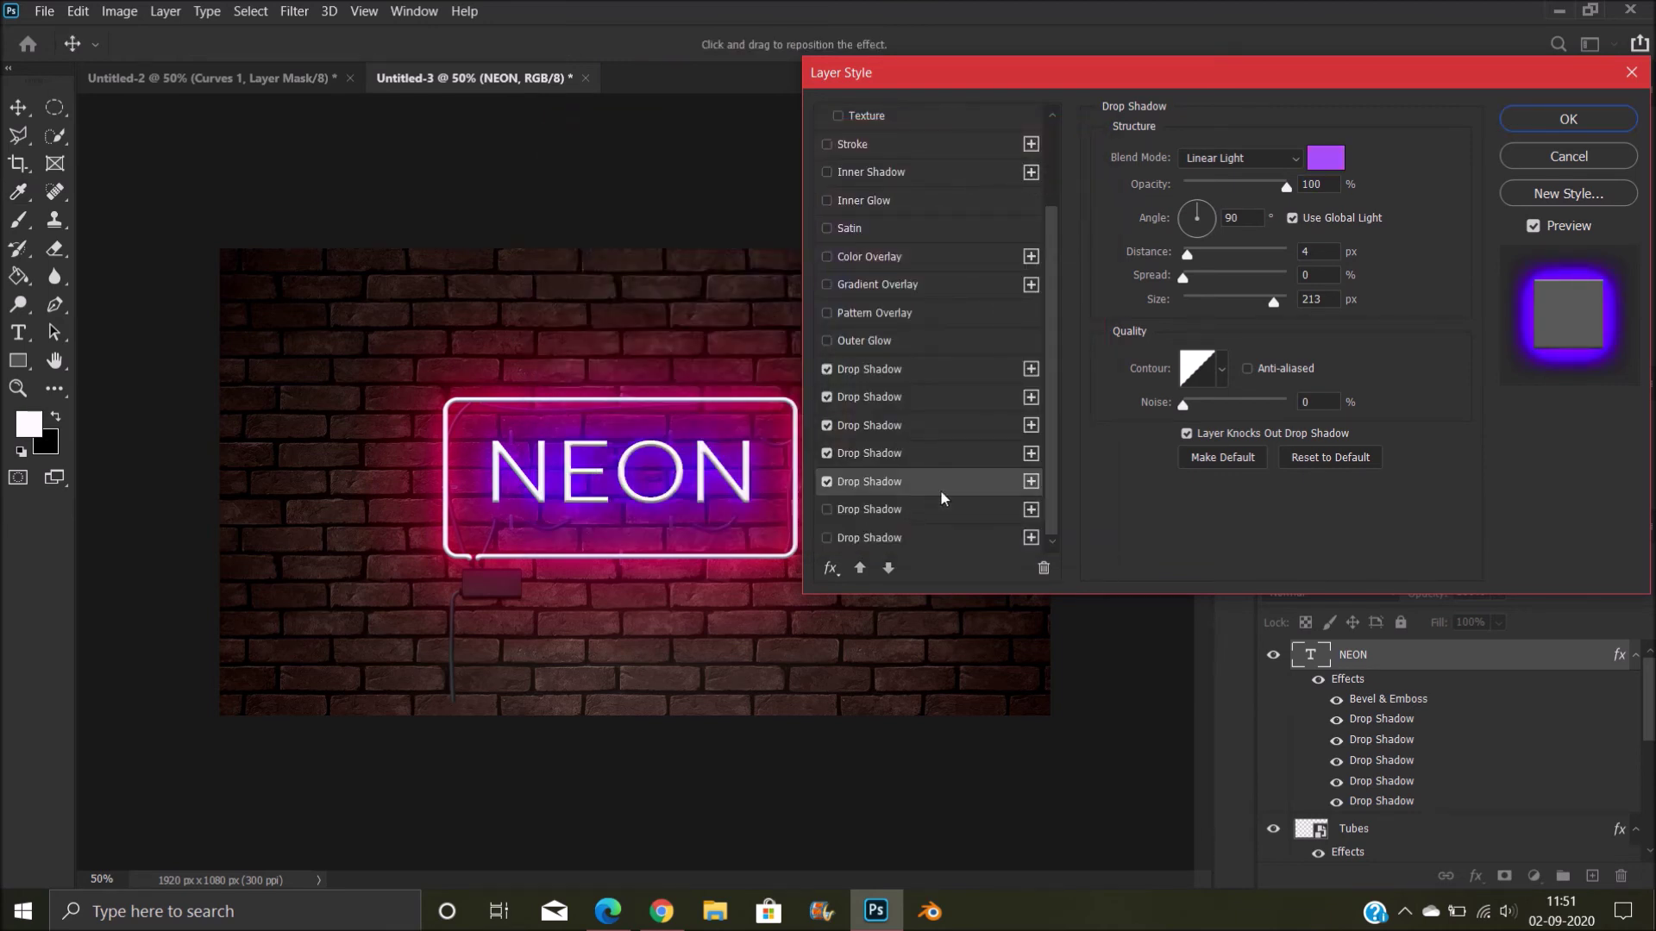
Enable a sixth drop shadow on the NEON text layer and recolour it sky blue (3c94e7)
left_click(939, 514)
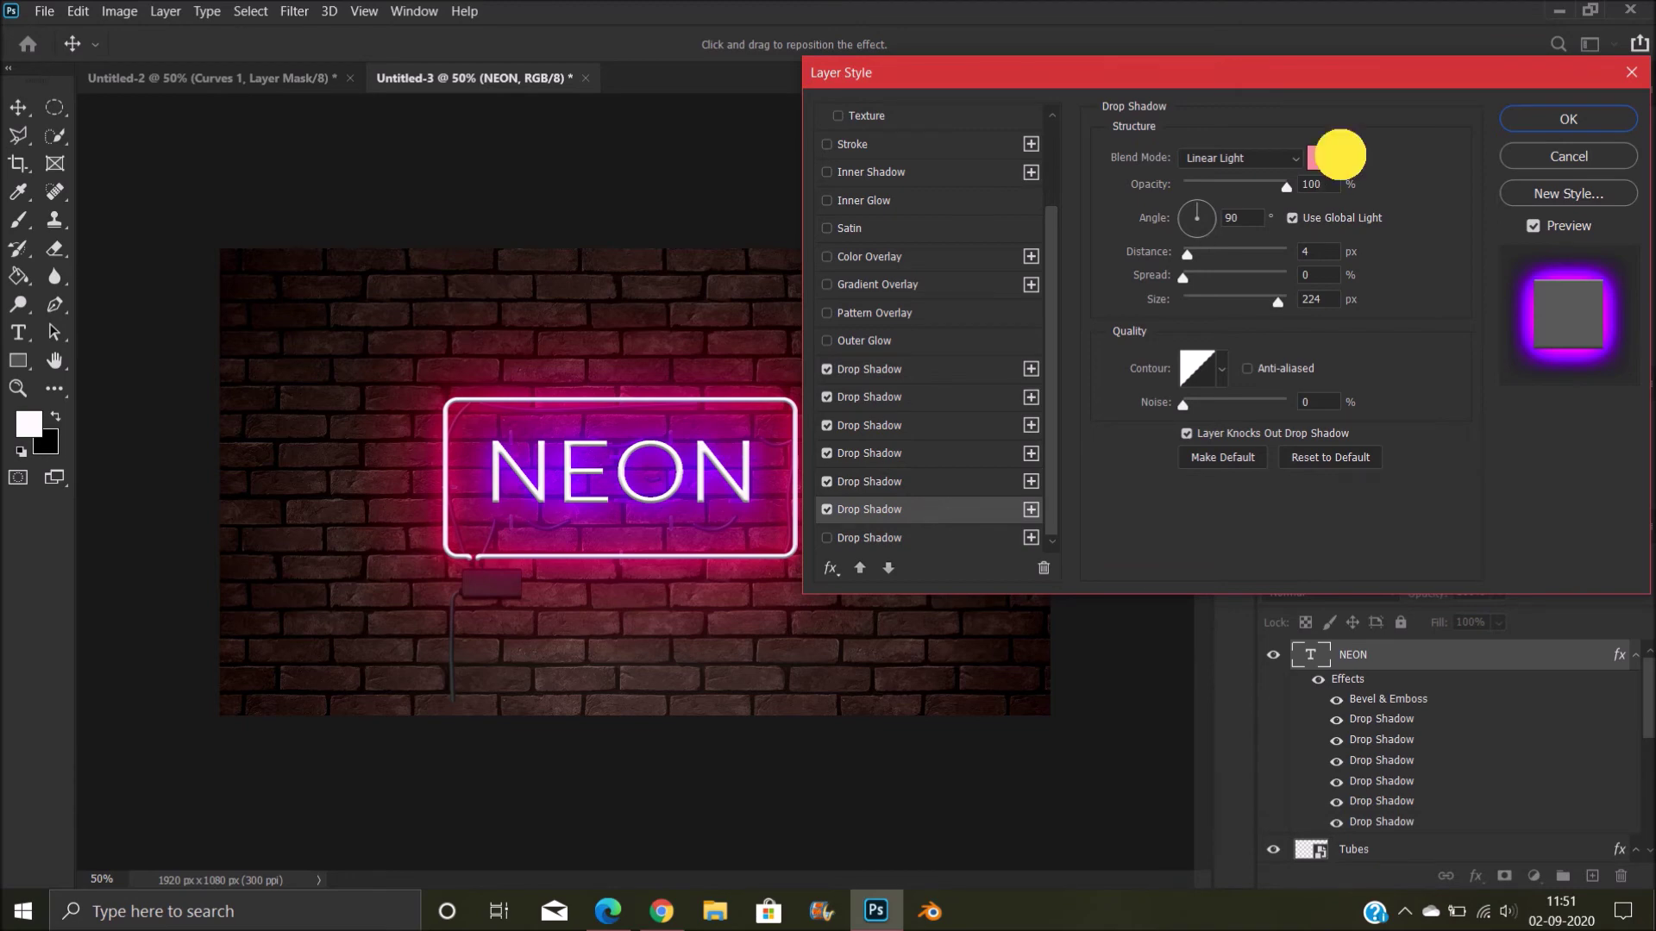
left_click(1340, 158)
left_click(844, 299)
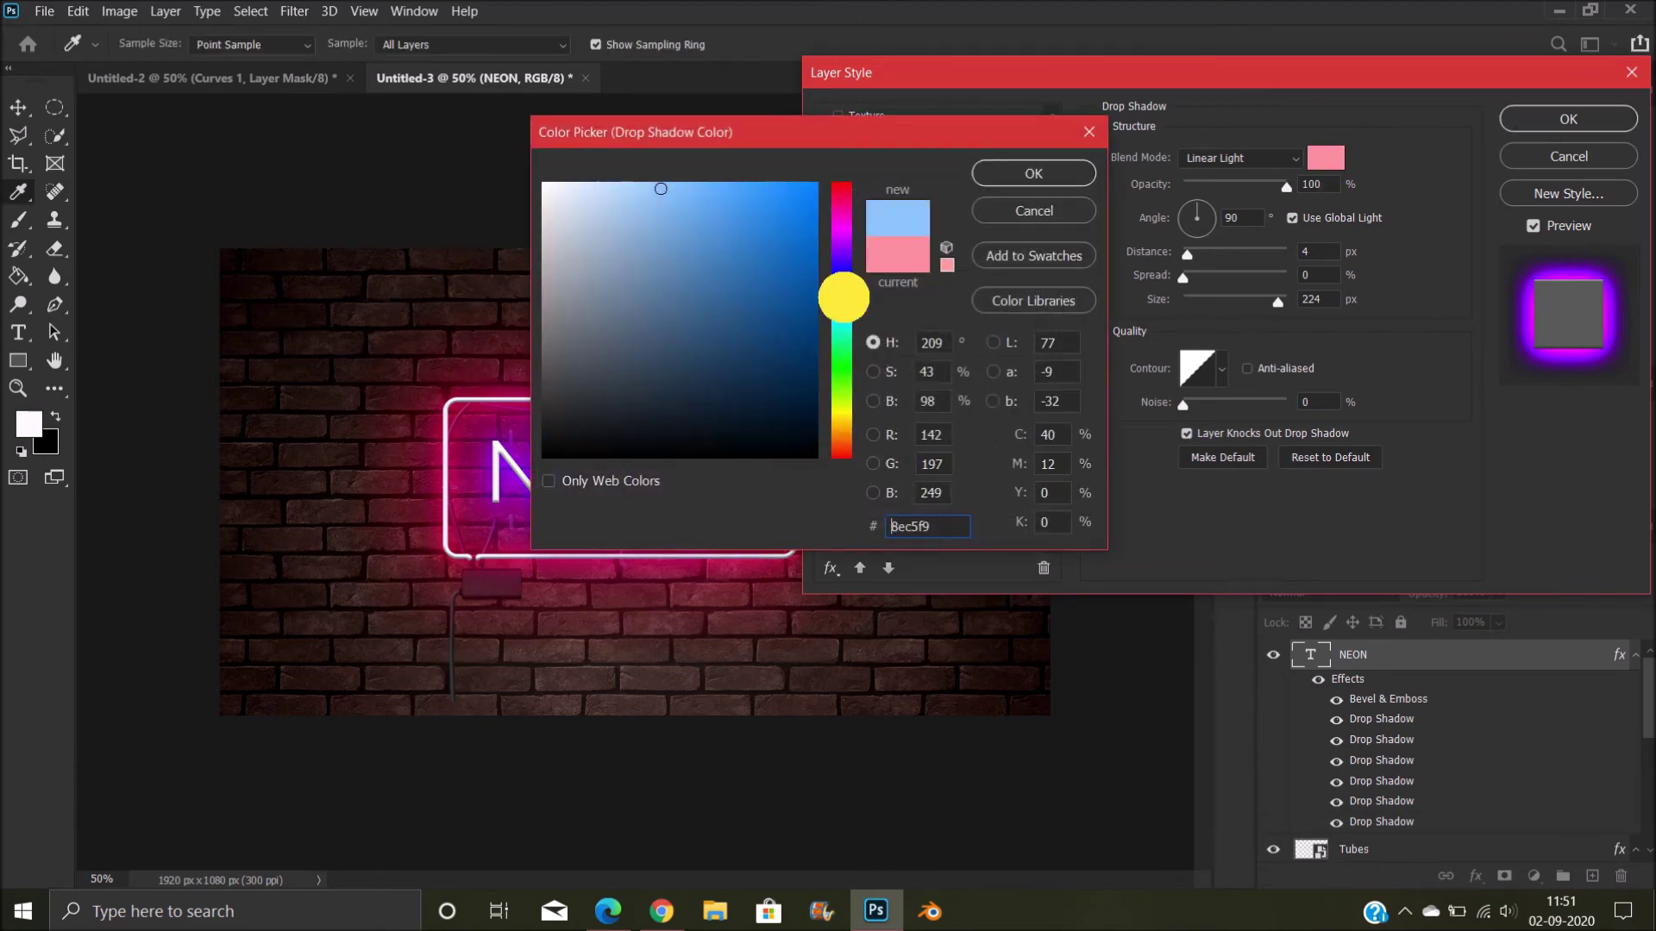
left_click(747, 208)
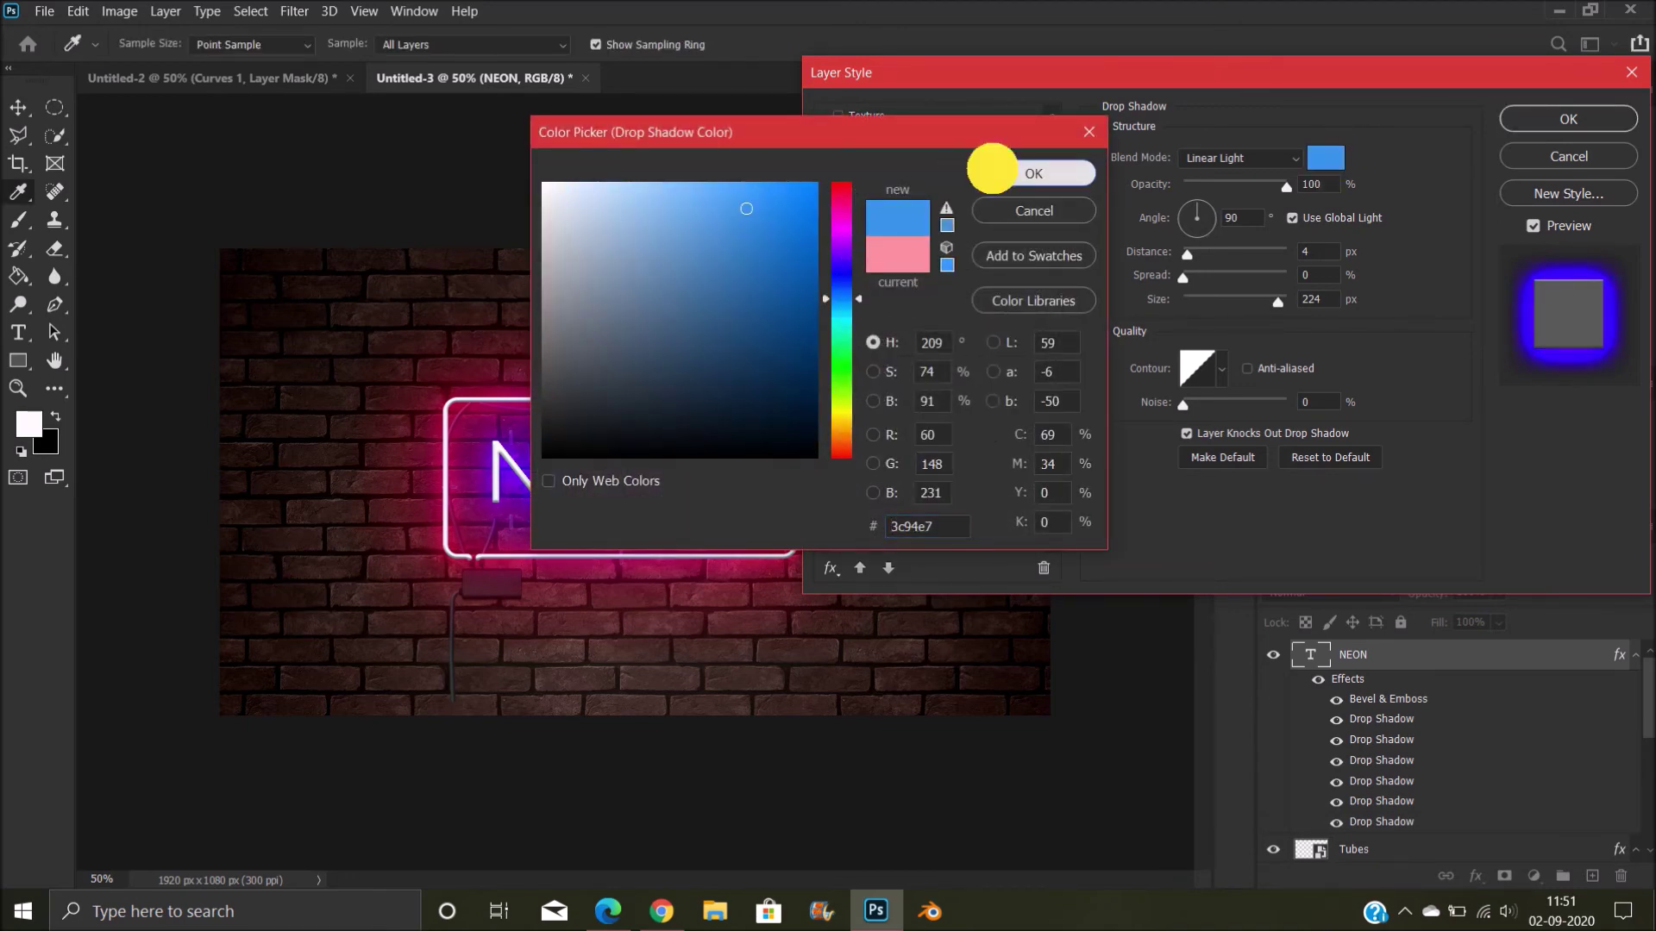
left_click(1033, 173)
Enable the seventh drop shadow on the NEON text layer and recolour it a strong purple
left_click(885, 537)
left_click(1338, 160)
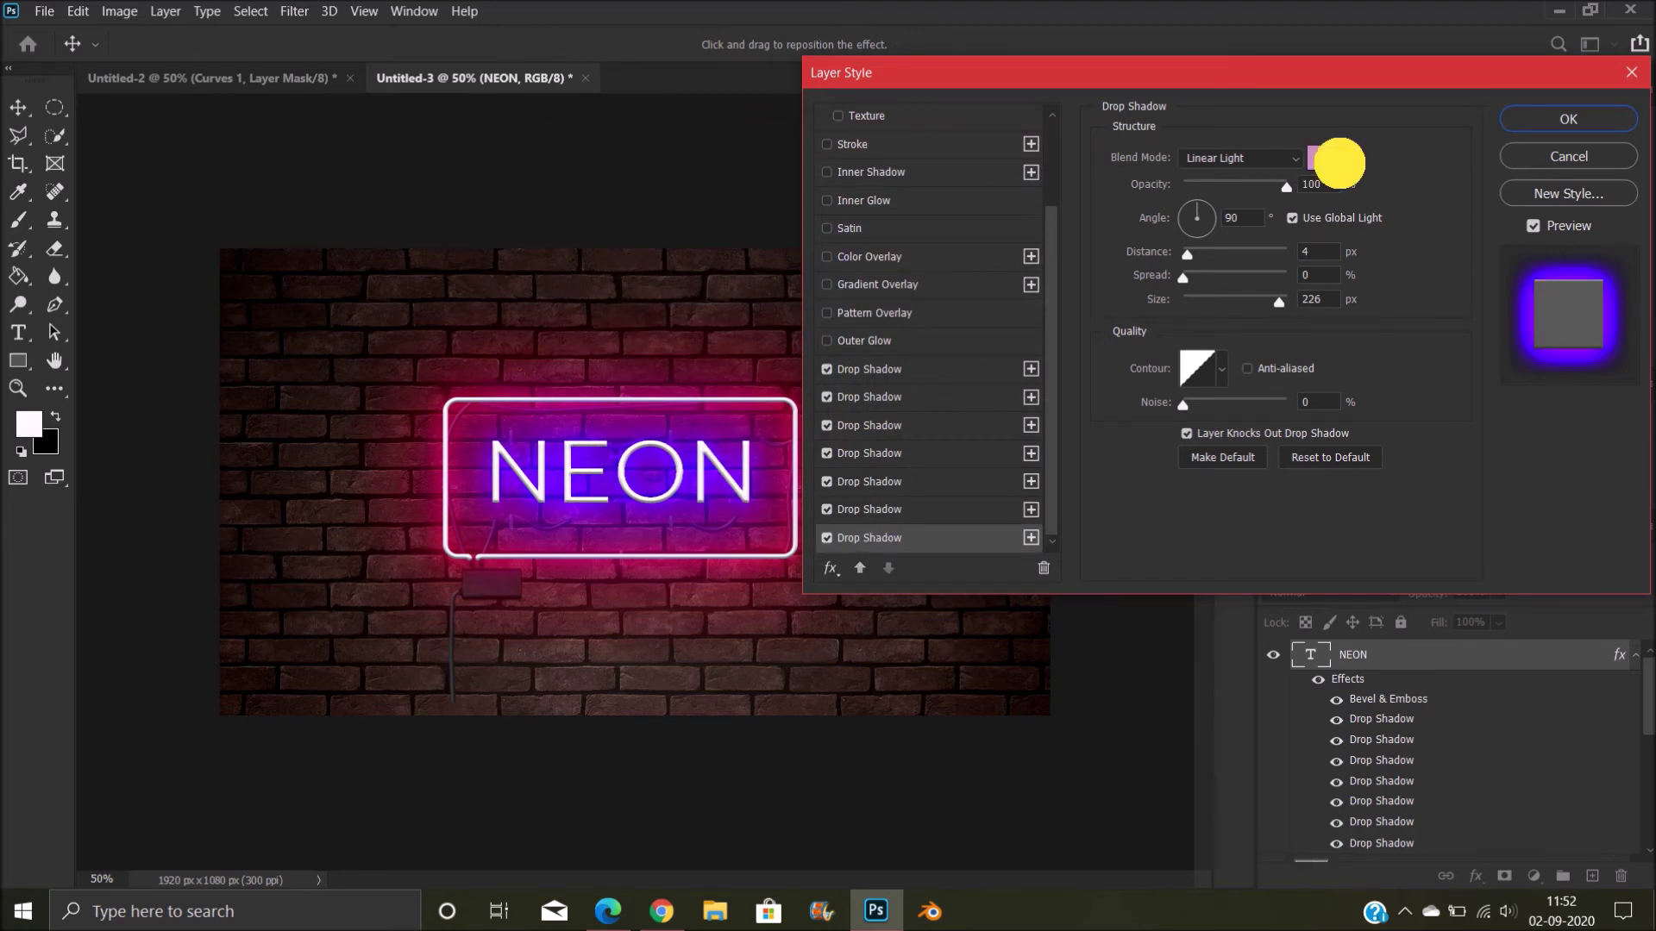
left_click(844, 248)
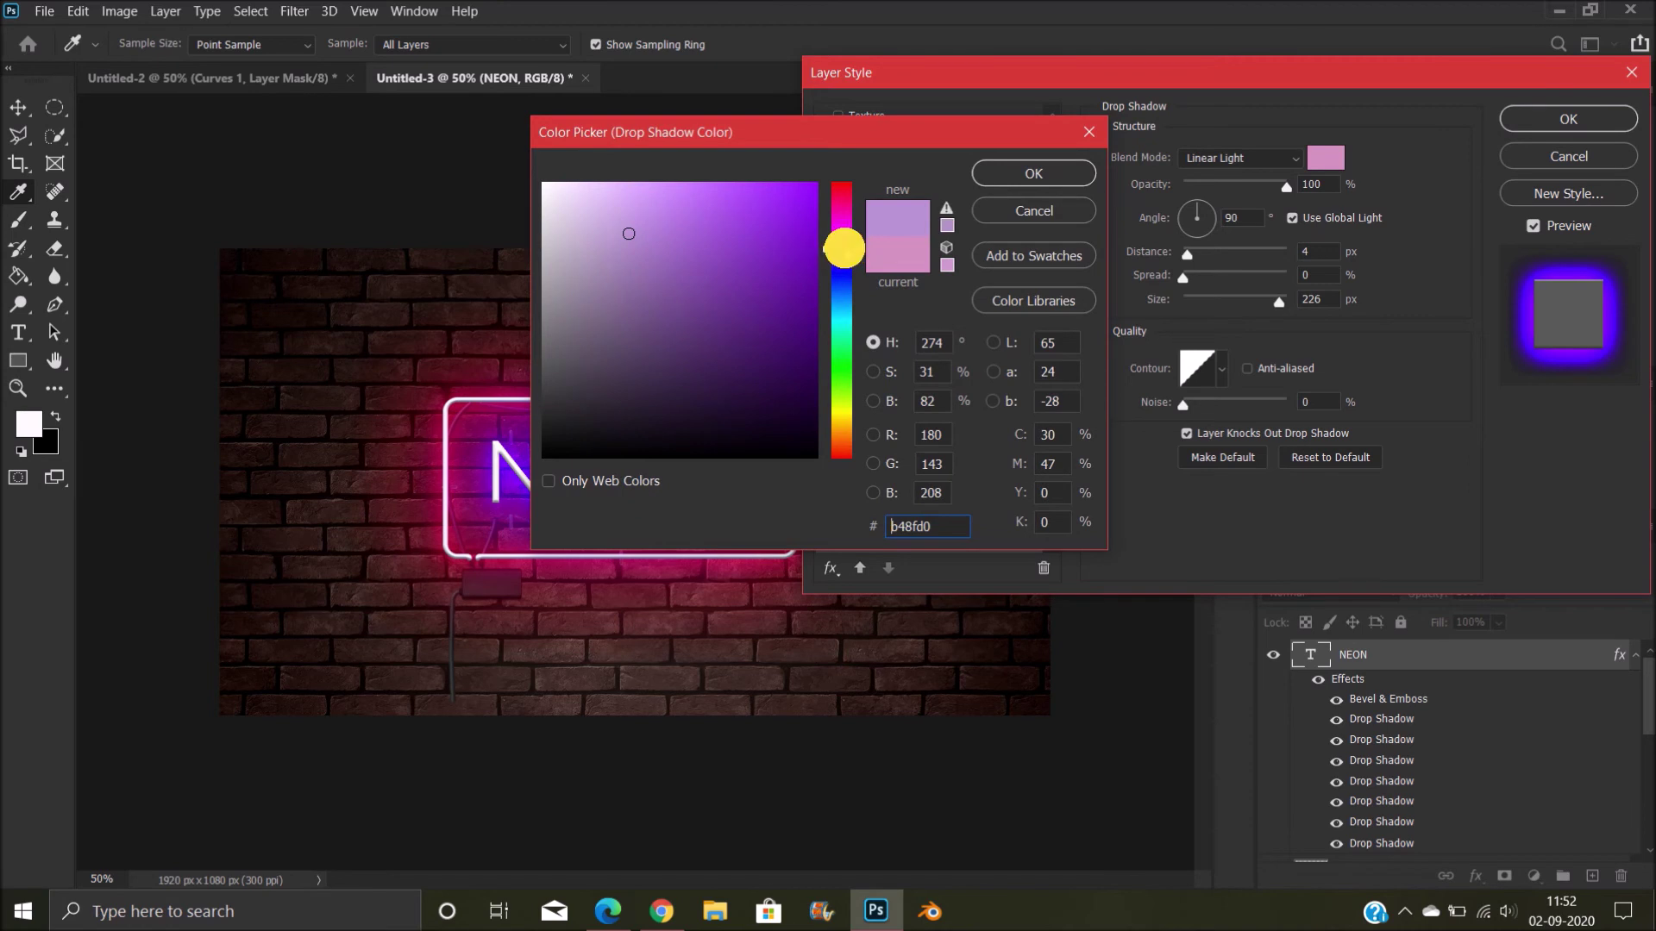
left_click(764, 207)
left_click(1085, 172)
Add a Color Overlay to the NEON text layer in near-white (fefdfd)
scroll(988, 290, "up", 1)
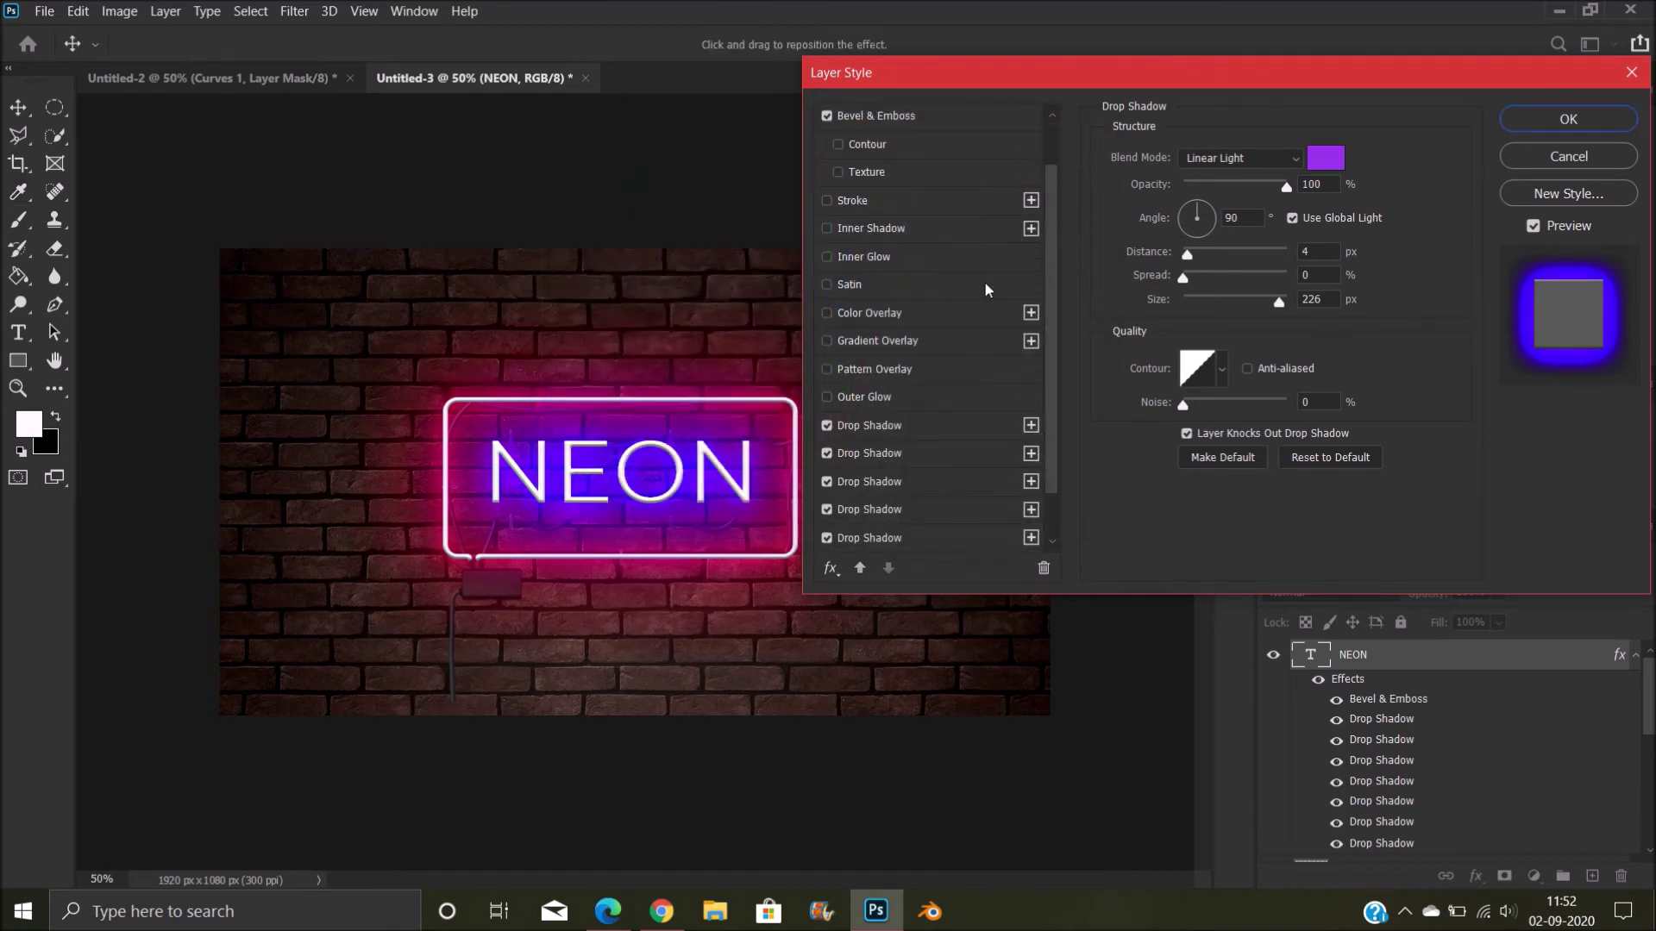
left_click(962, 316)
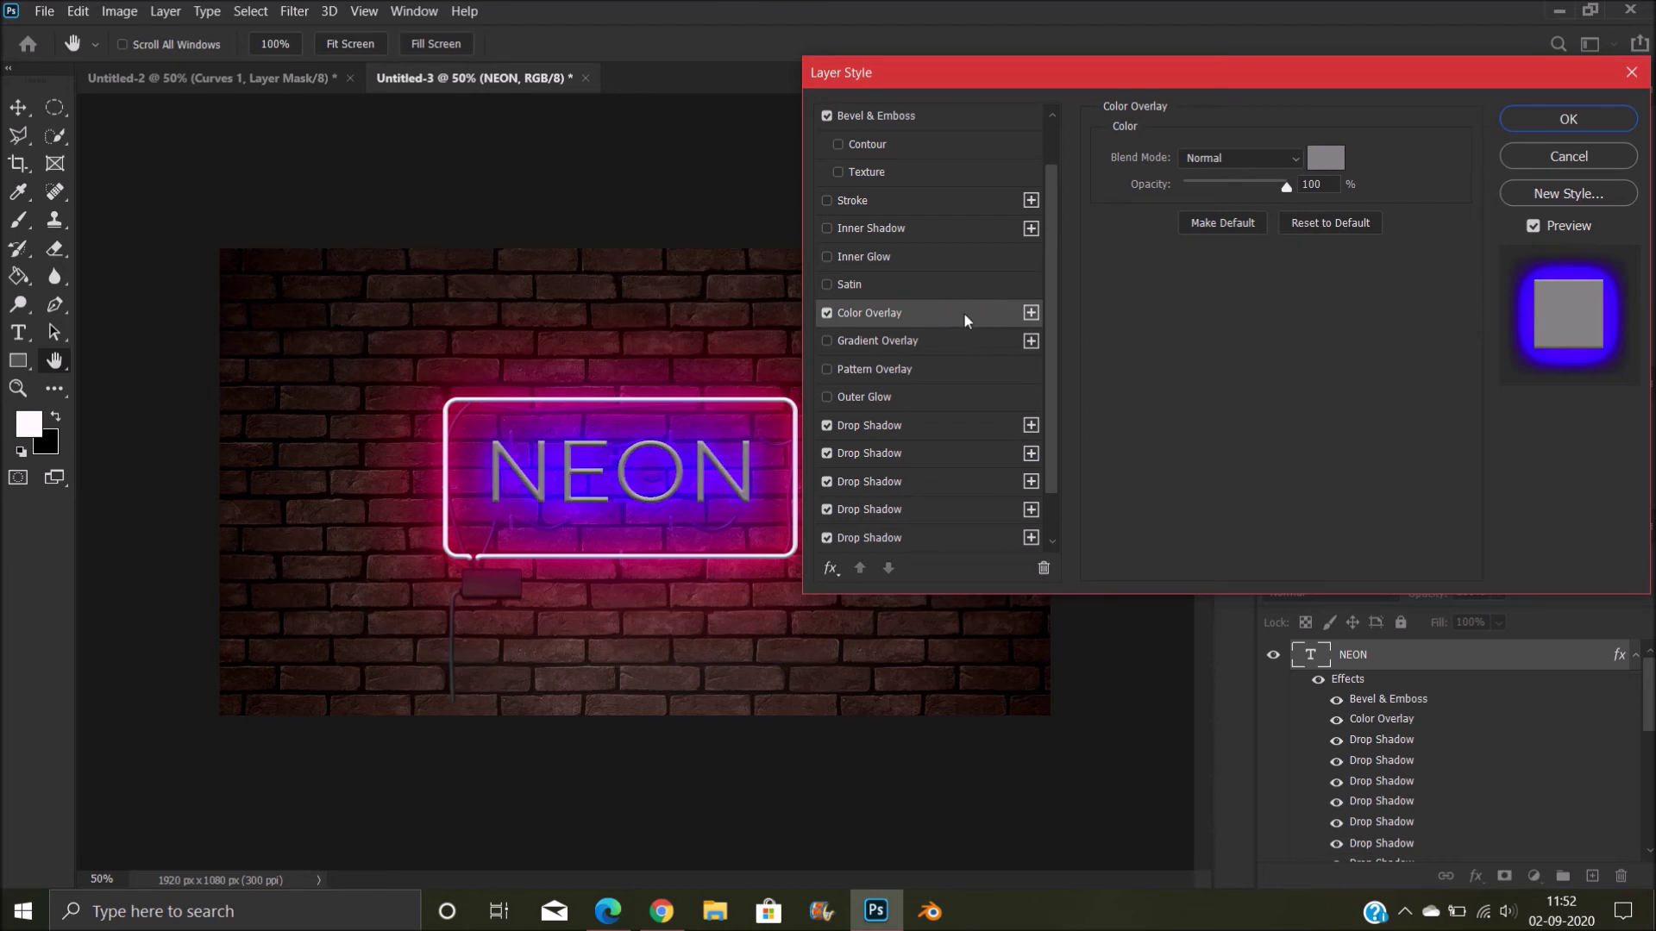
left_click(1319, 164)
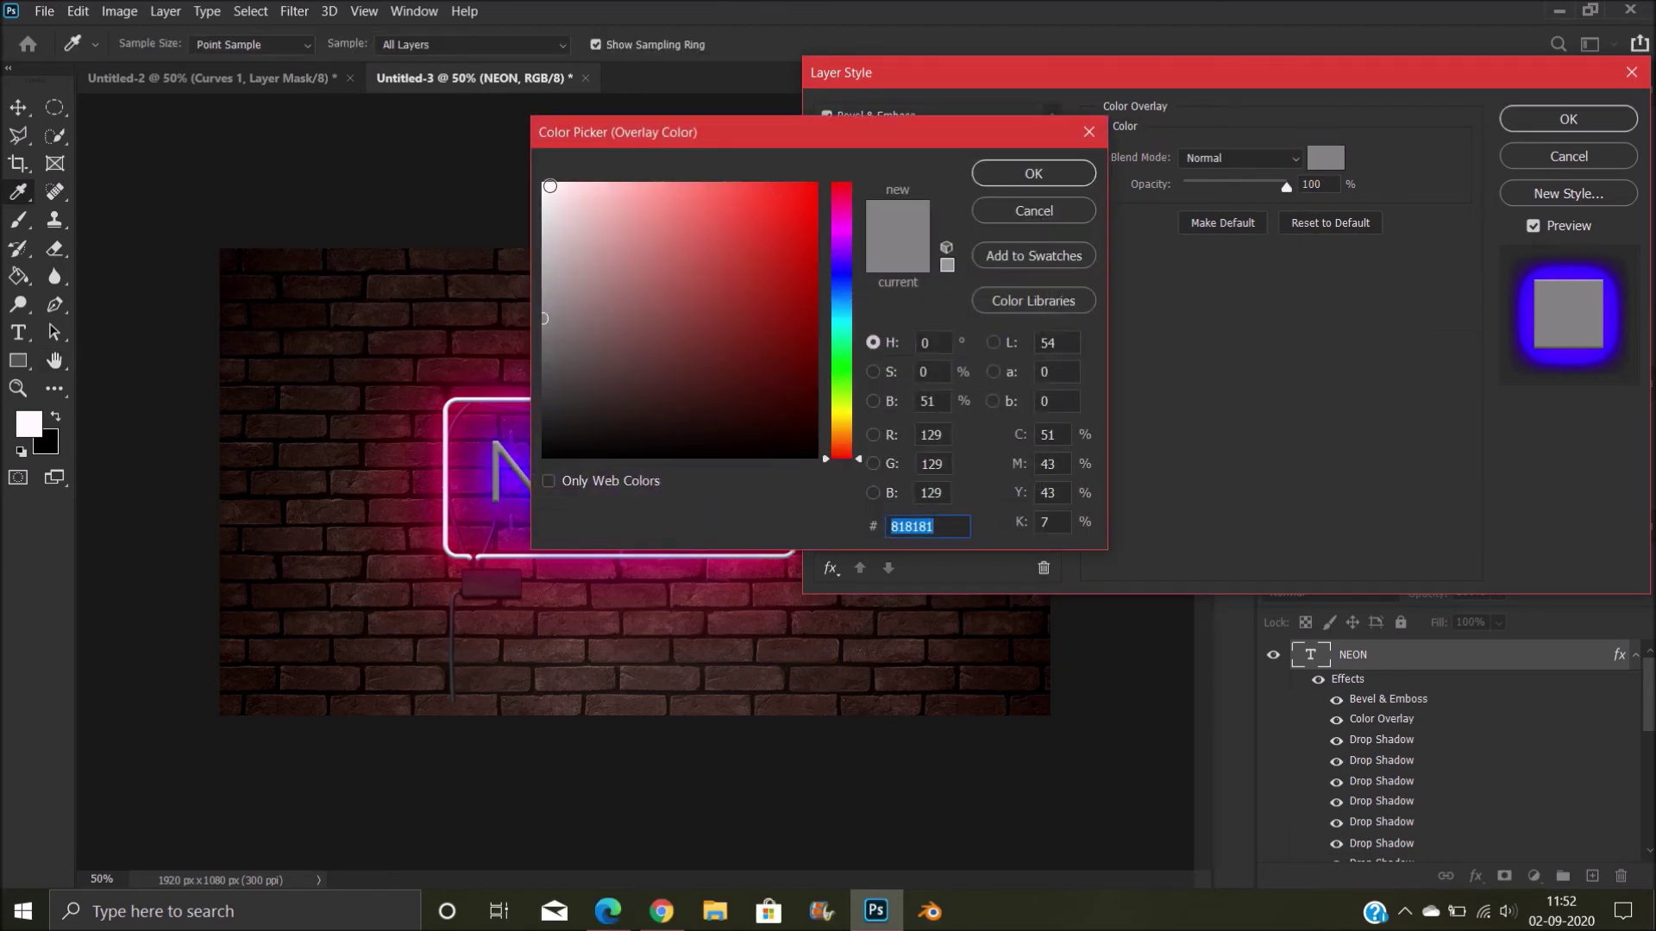
left_click(545, 184)
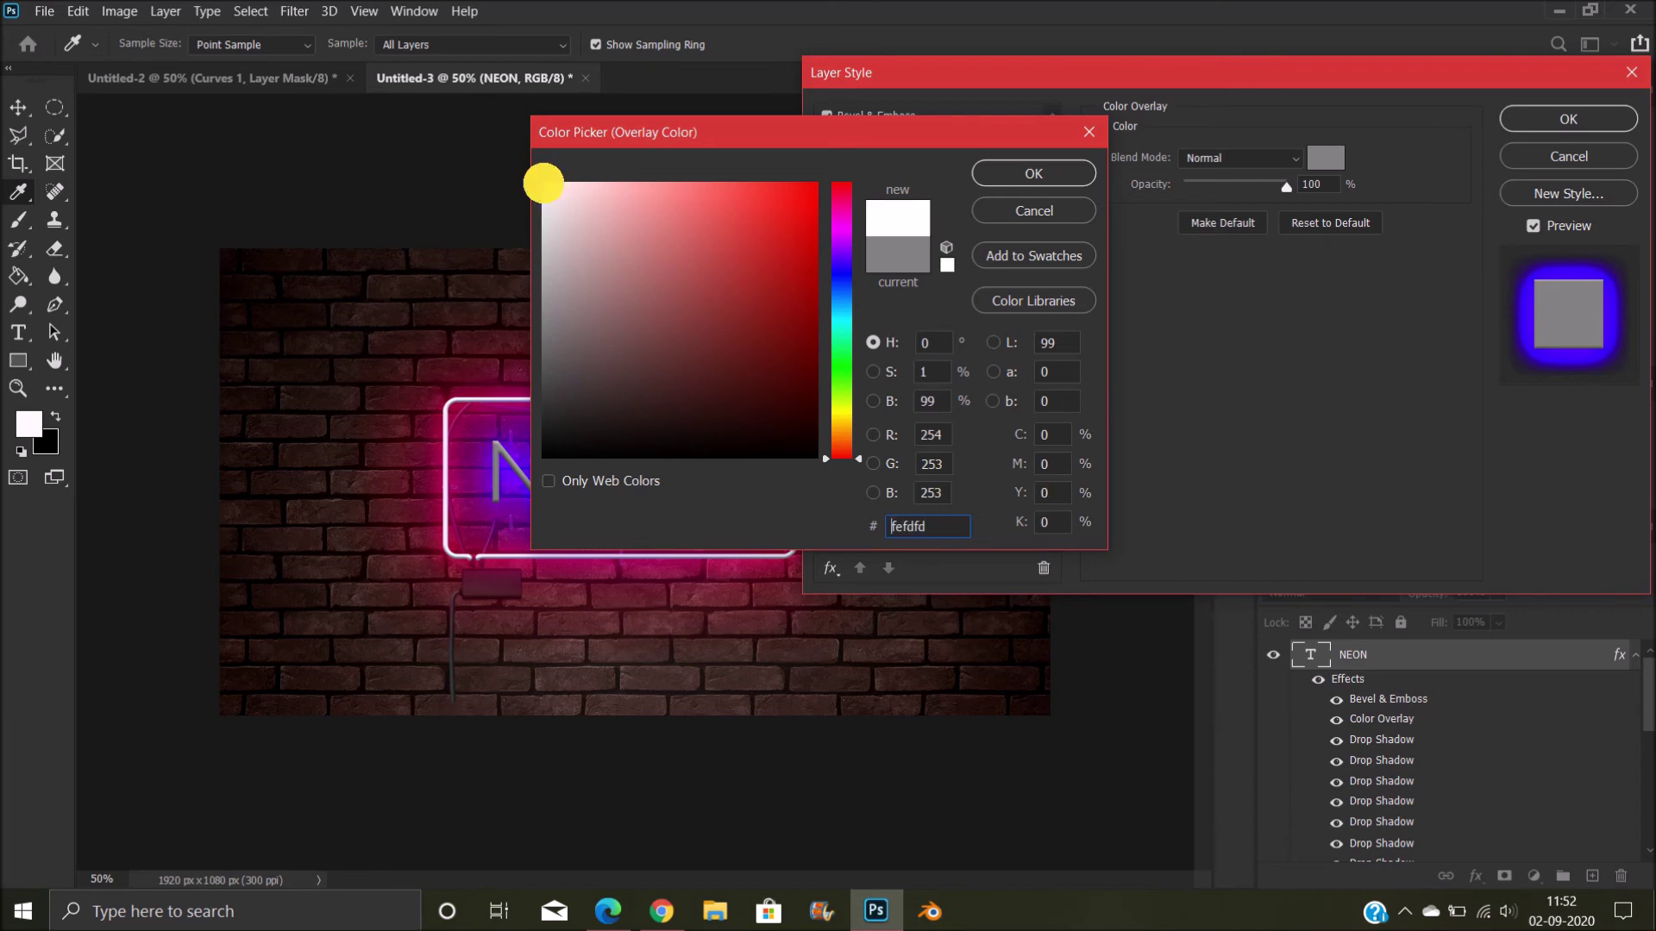
left_click(1033, 173)
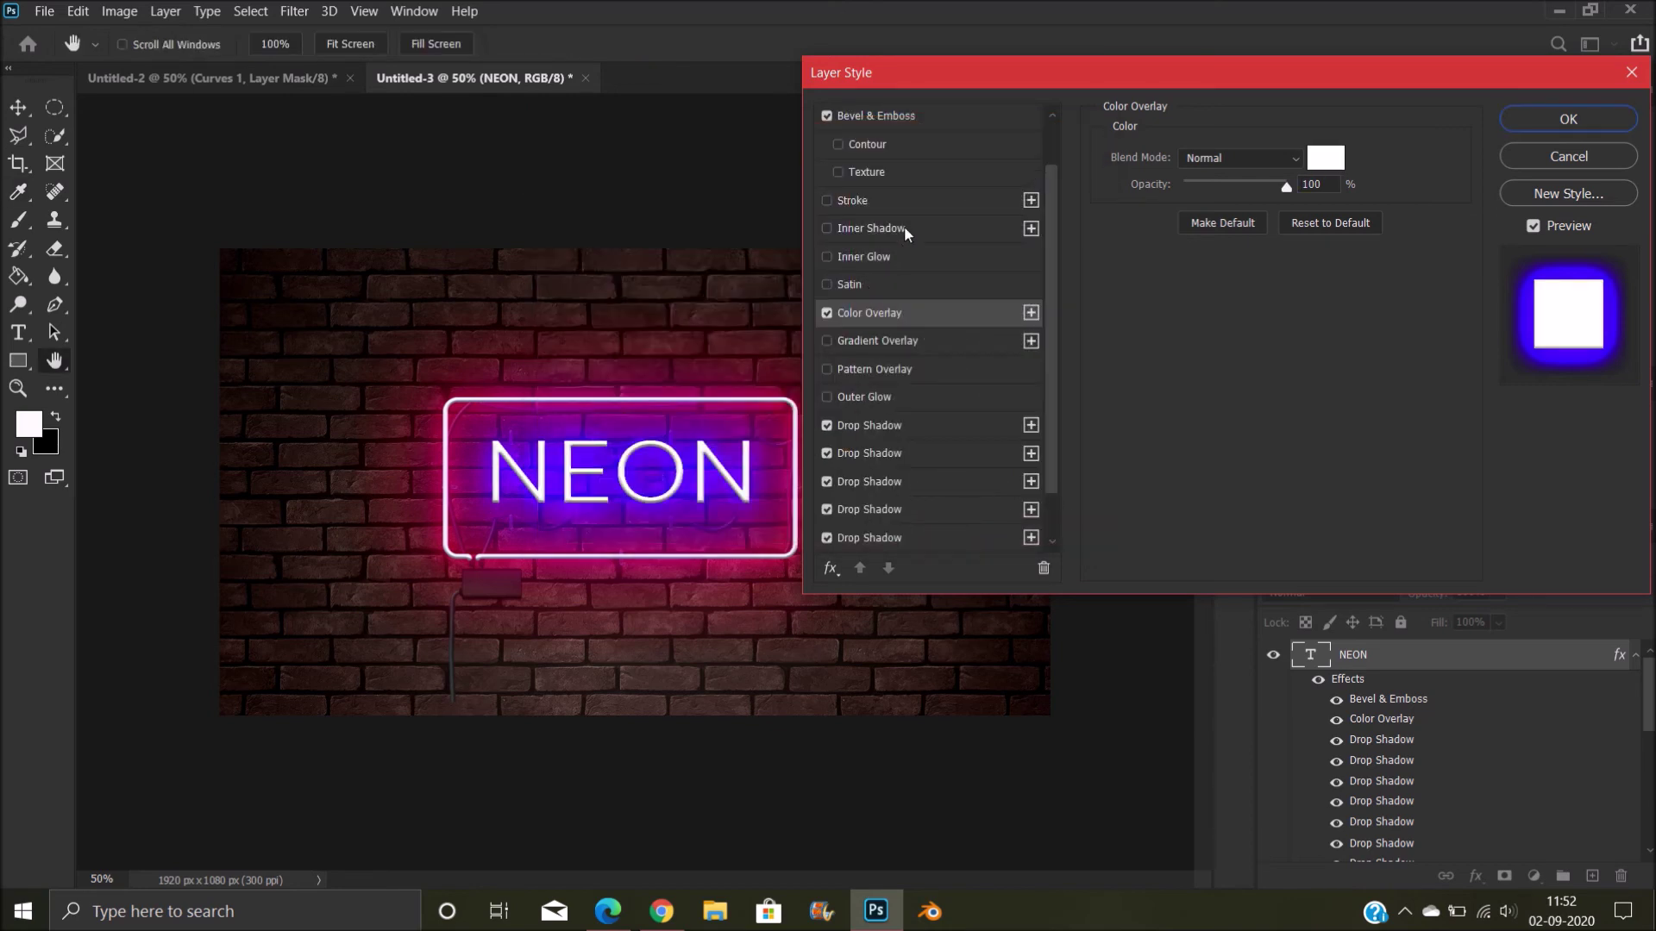
Add an Inner Shadow with 98% opacity and near-white colour (fcfbfc) to the NEON text, and apply the layer style
left_click(909, 228)
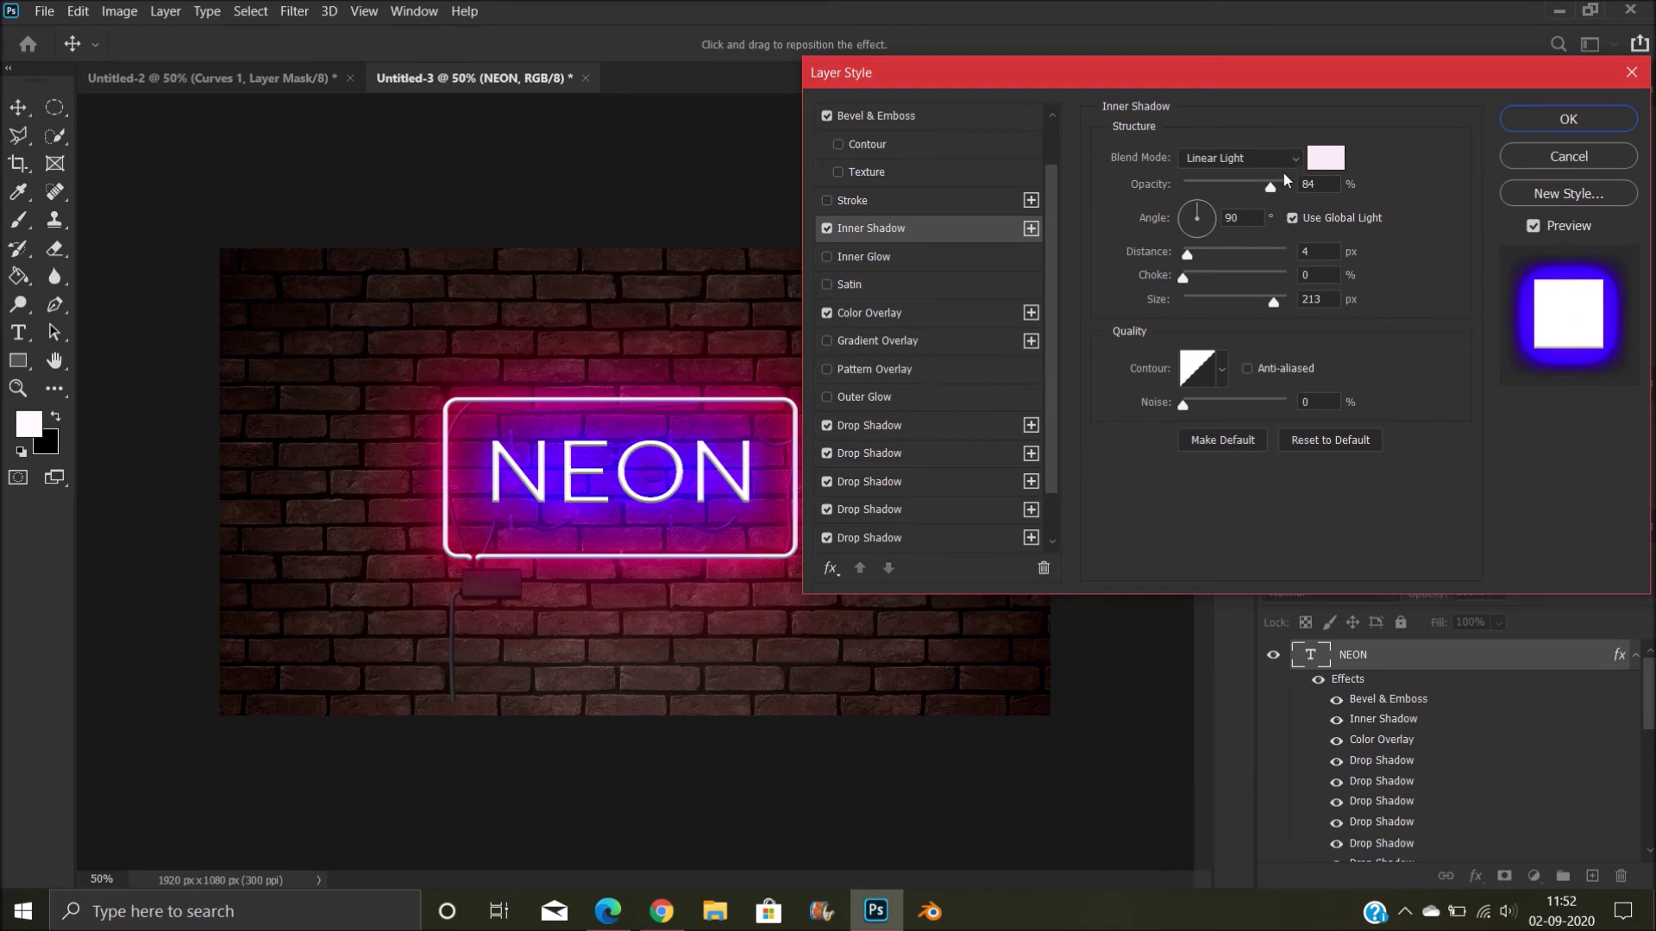
left_click_drag(1272, 191, 1286, 191)
left_click(1325, 158)
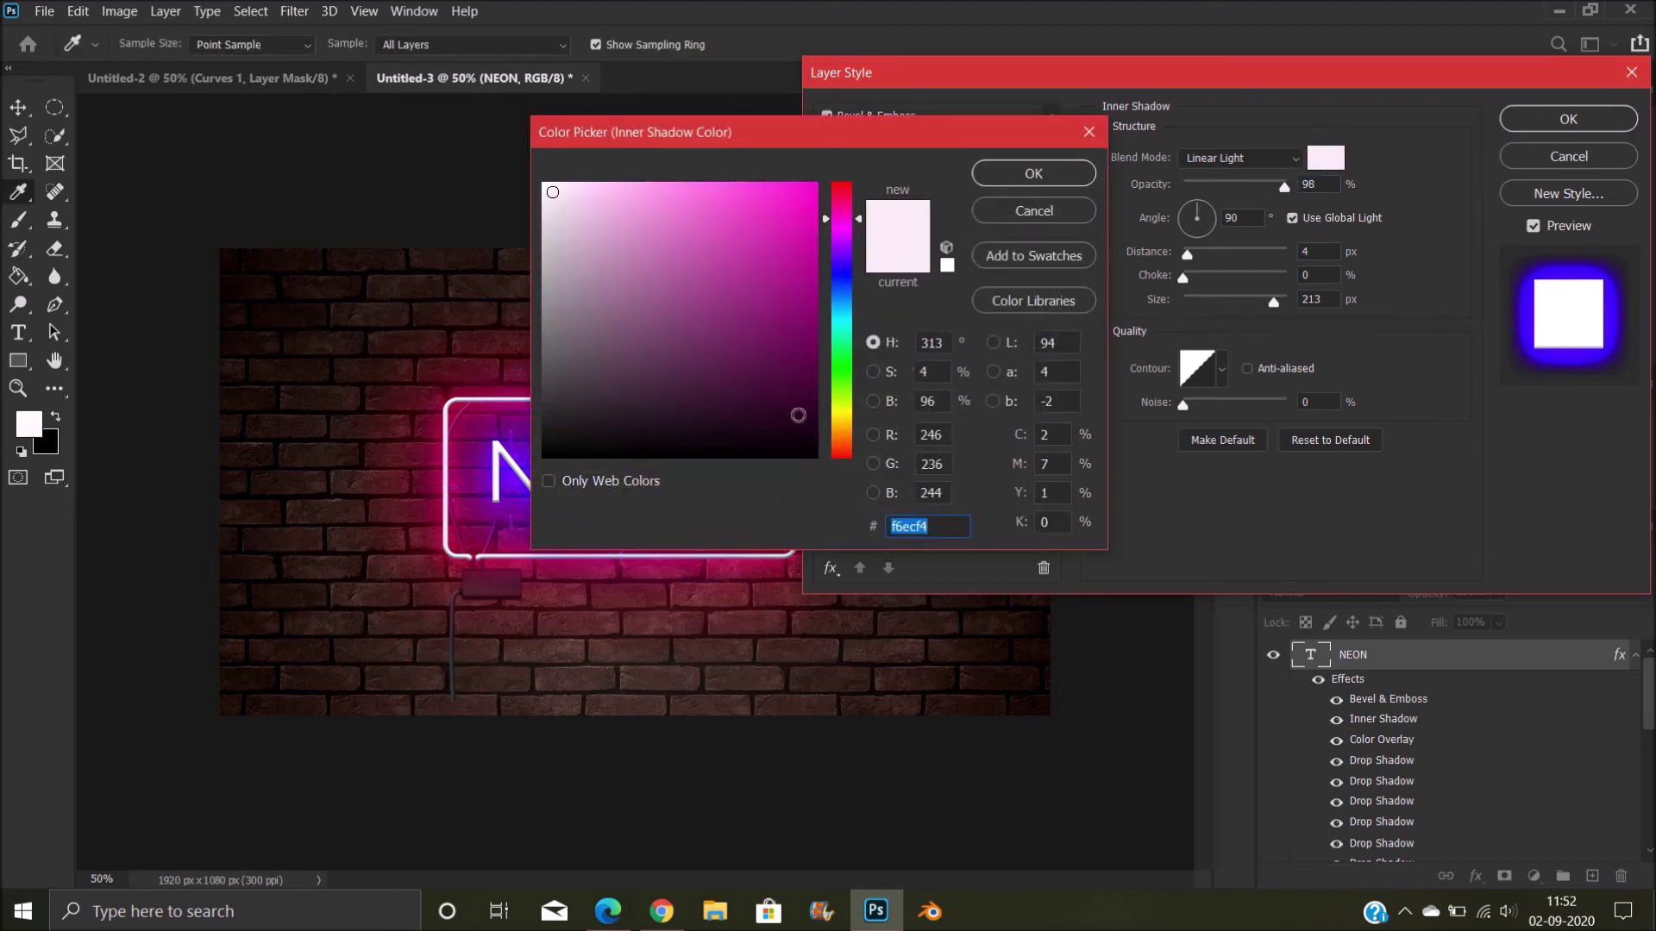
left_click(815, 456)
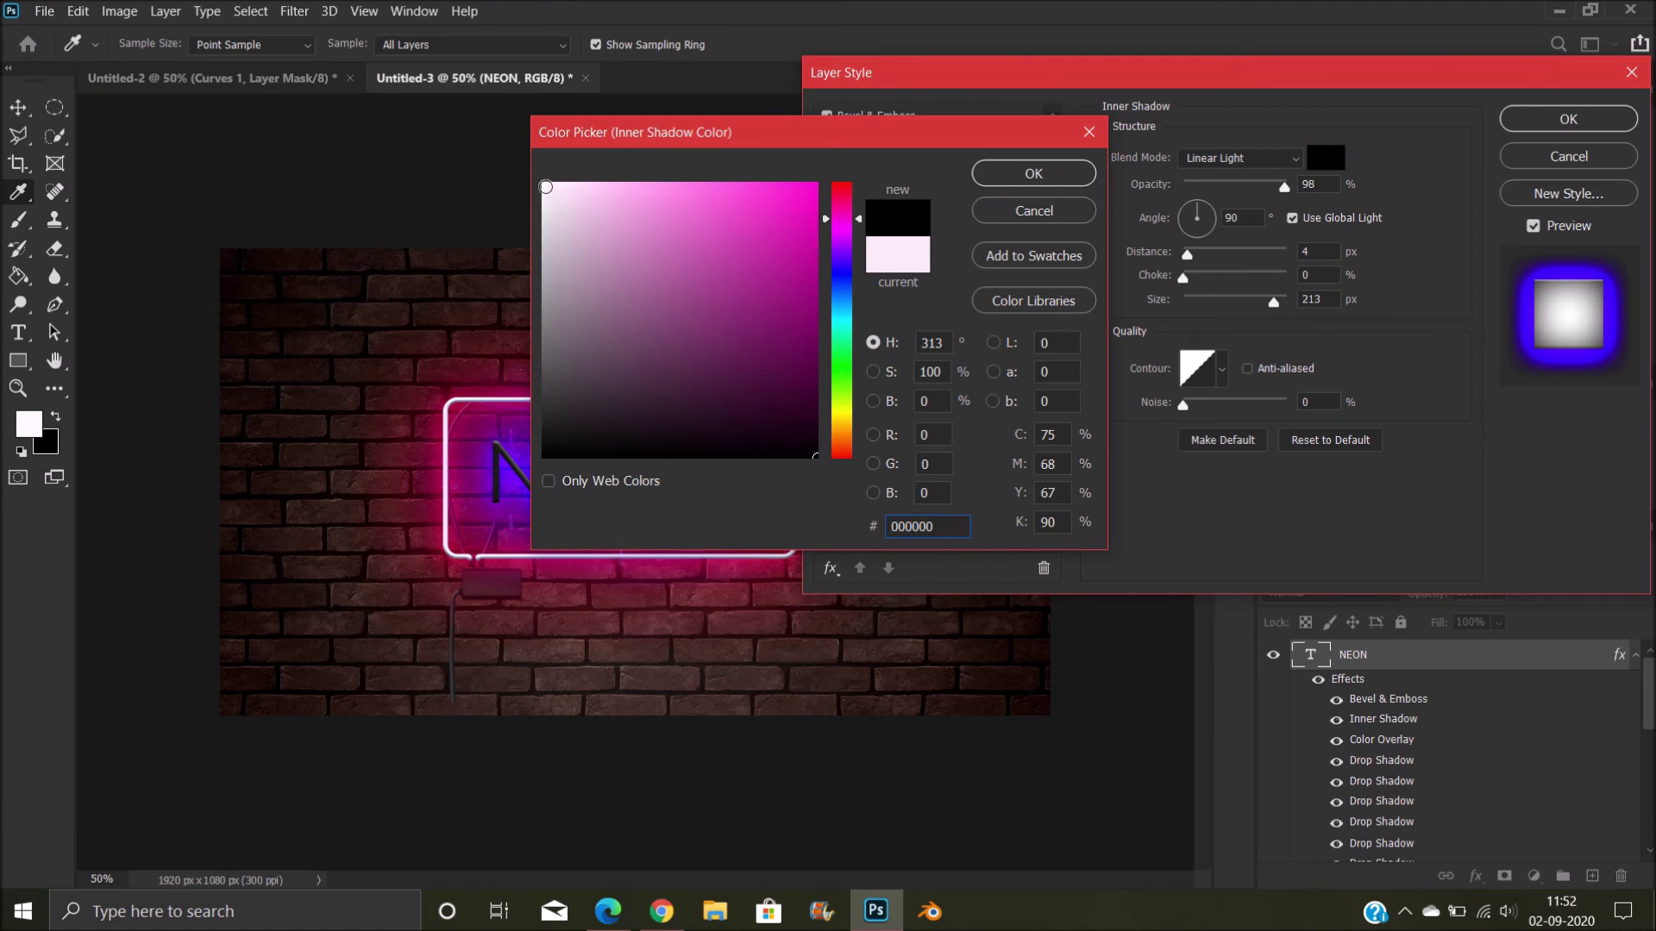
left_click(544, 185)
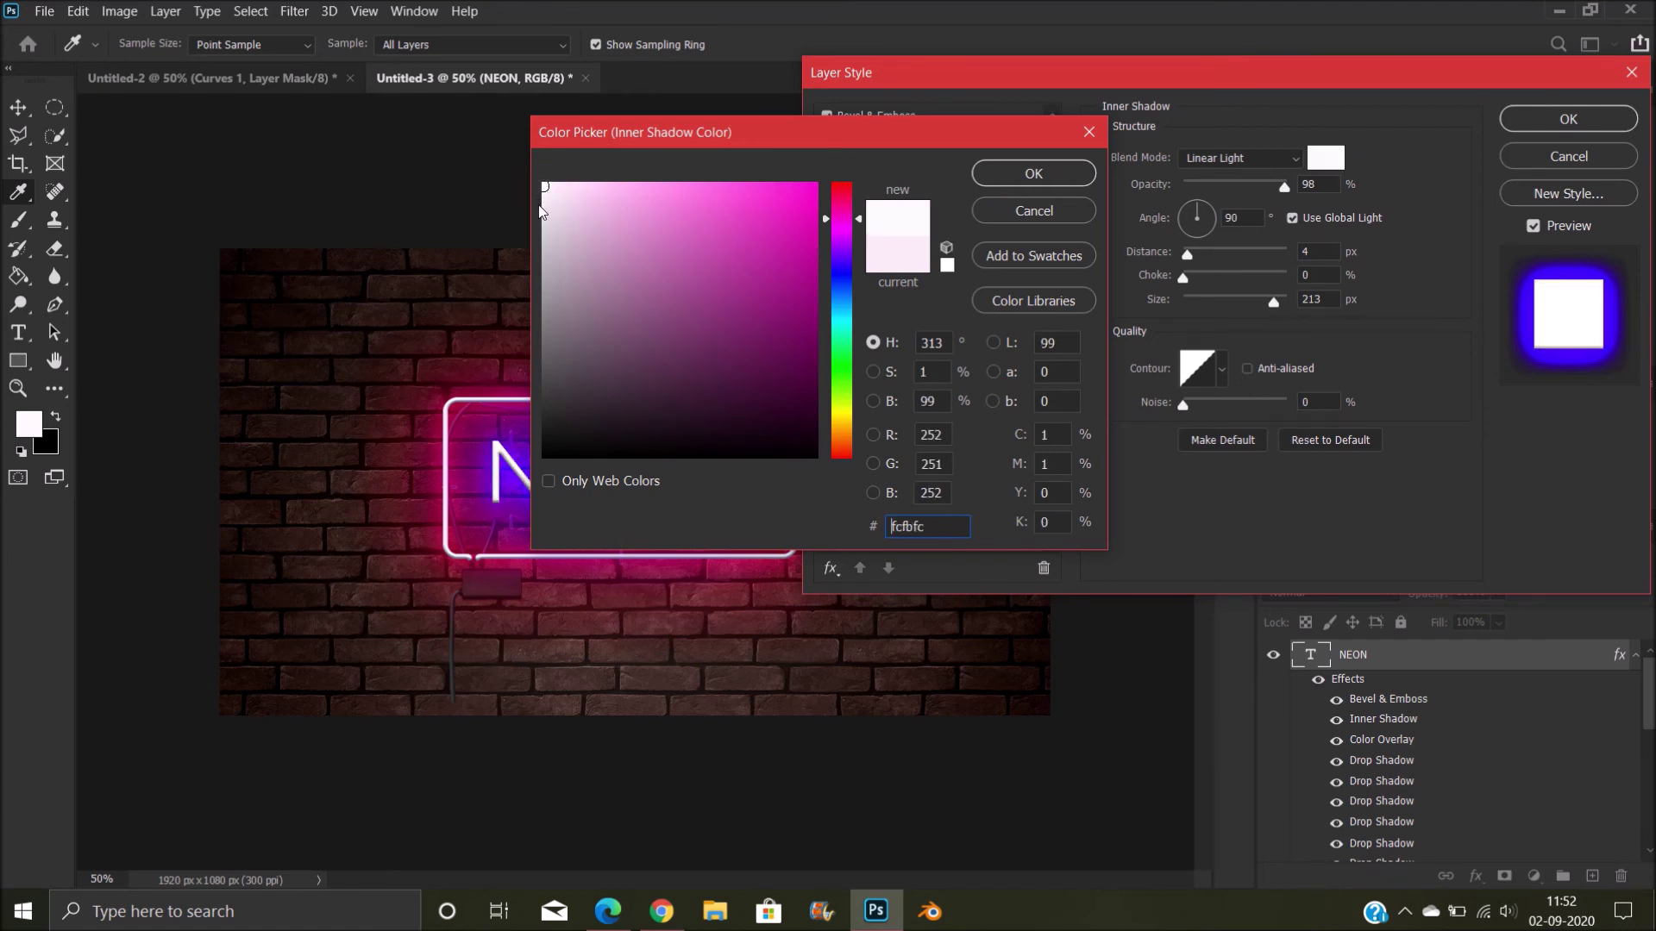
left_click(1016, 173)
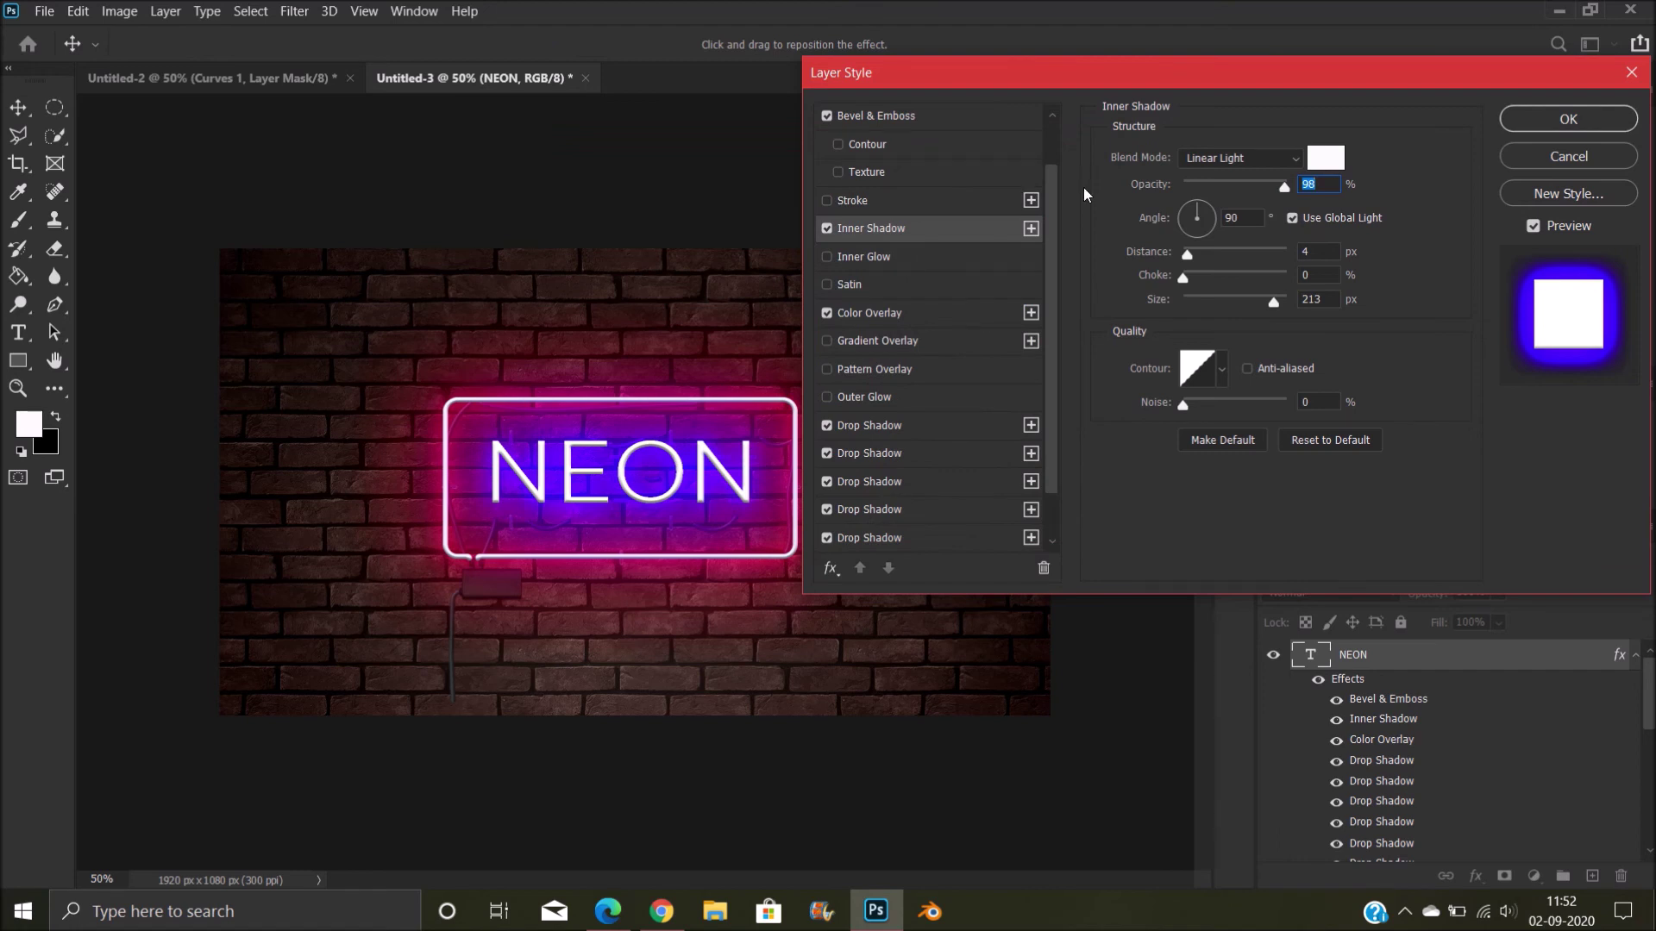
left_click(1539, 127)
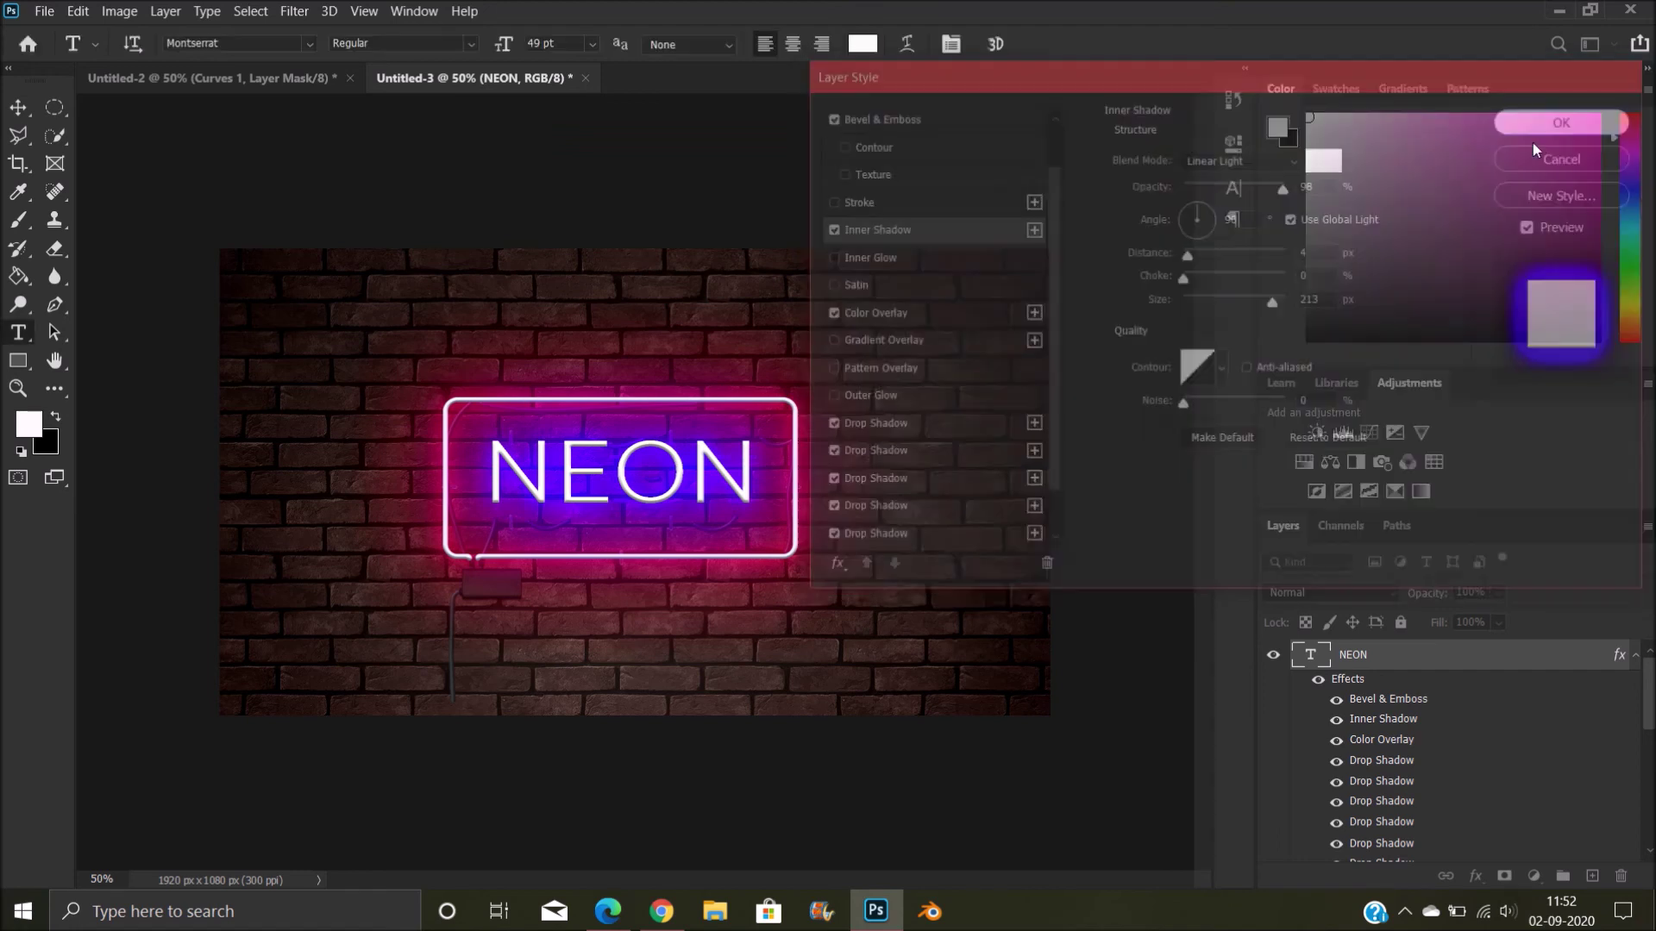
Add a Curves adjustment layer directly above Group 1, beneath the neon sign layers
scroll(1428, 689, "down", 2)
left_click(1377, 818)
left_click(1534, 876)
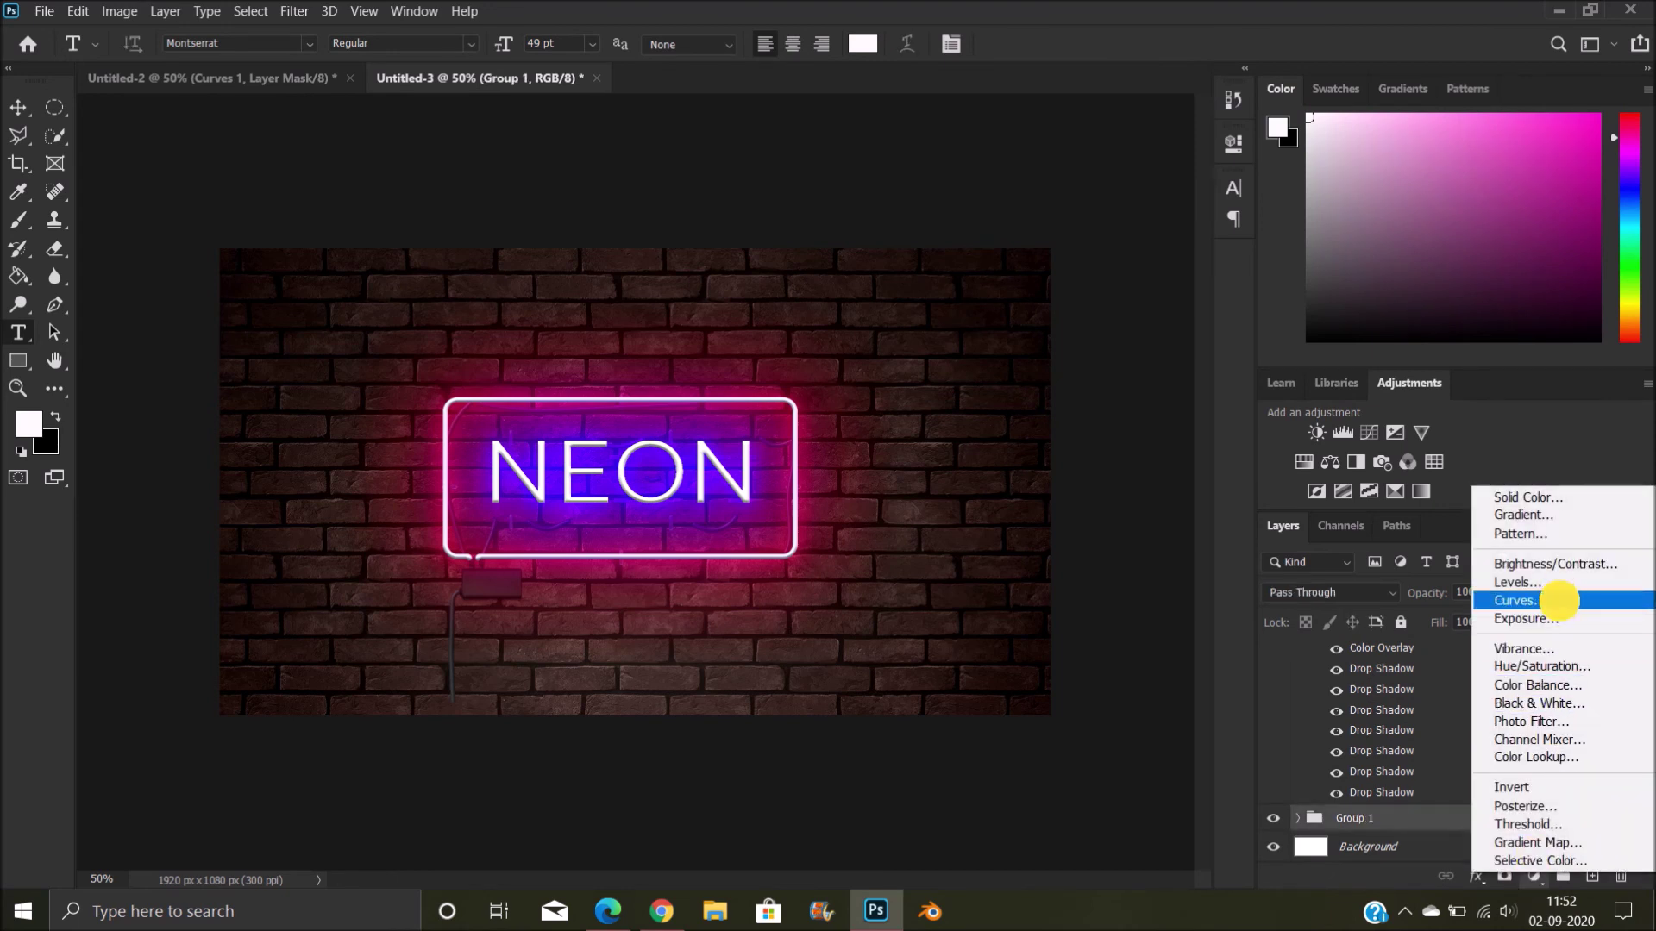
left_click(1561, 602)
Pull the RGB curve's midtones down to darken the brick wall, and clip the Curves adjustment to Group 1
left_click_drag(1071, 364, 1093, 384)
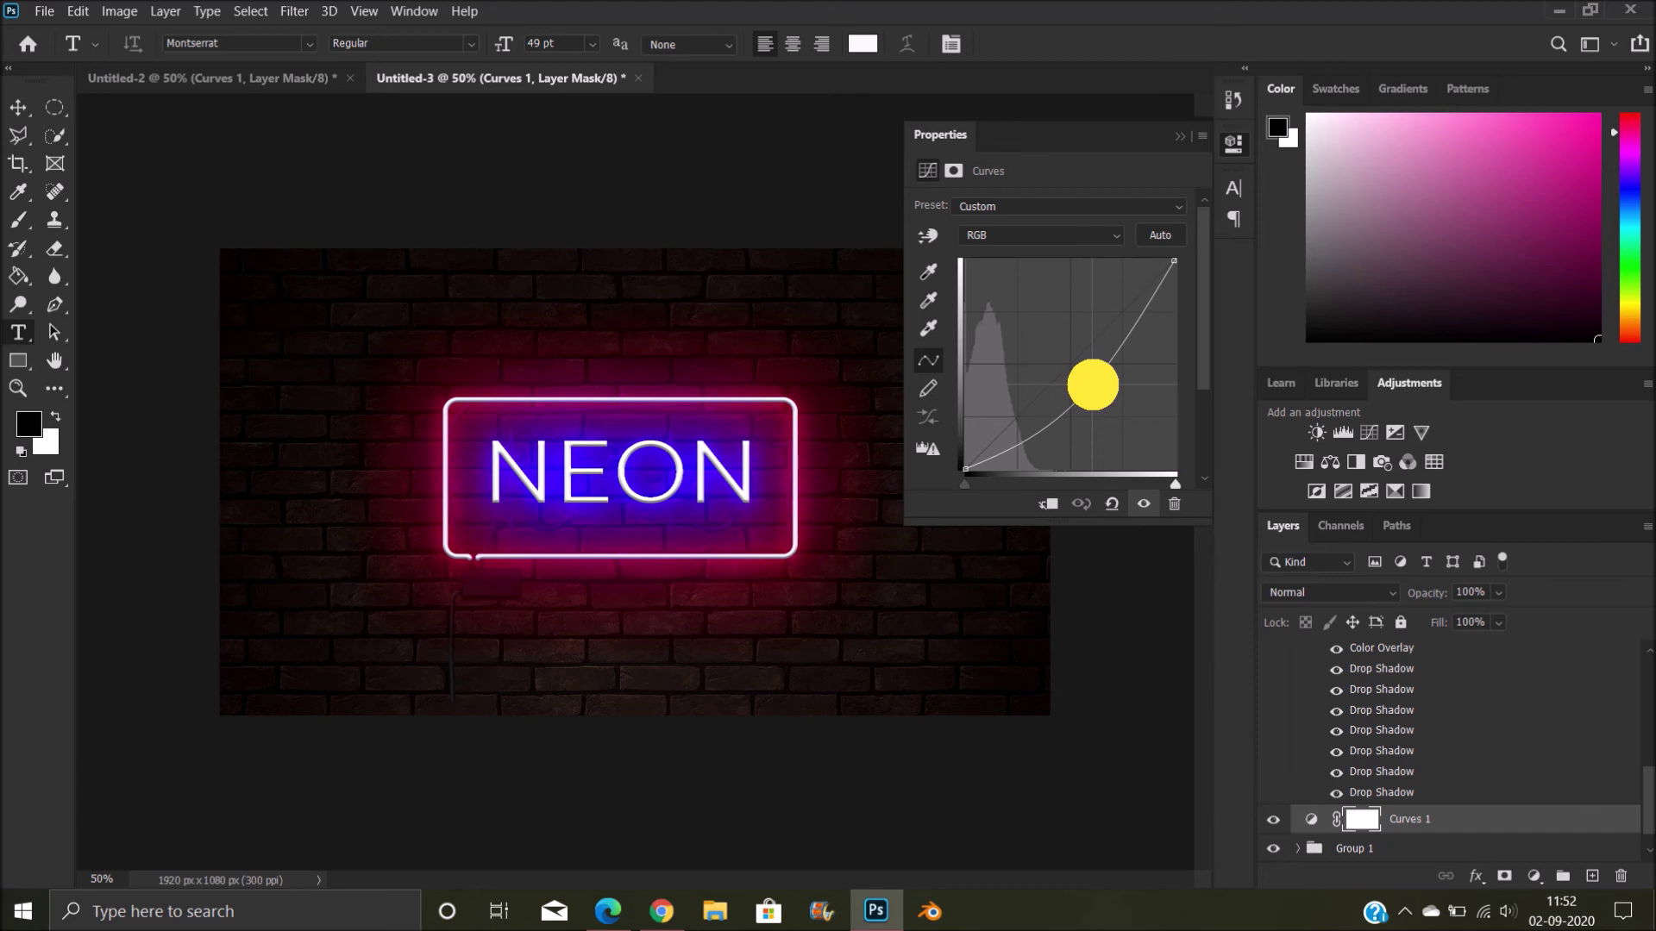
left_click_drag(1093, 385, 1089, 384)
left_click_drag(1178, 263, 1181, 194)
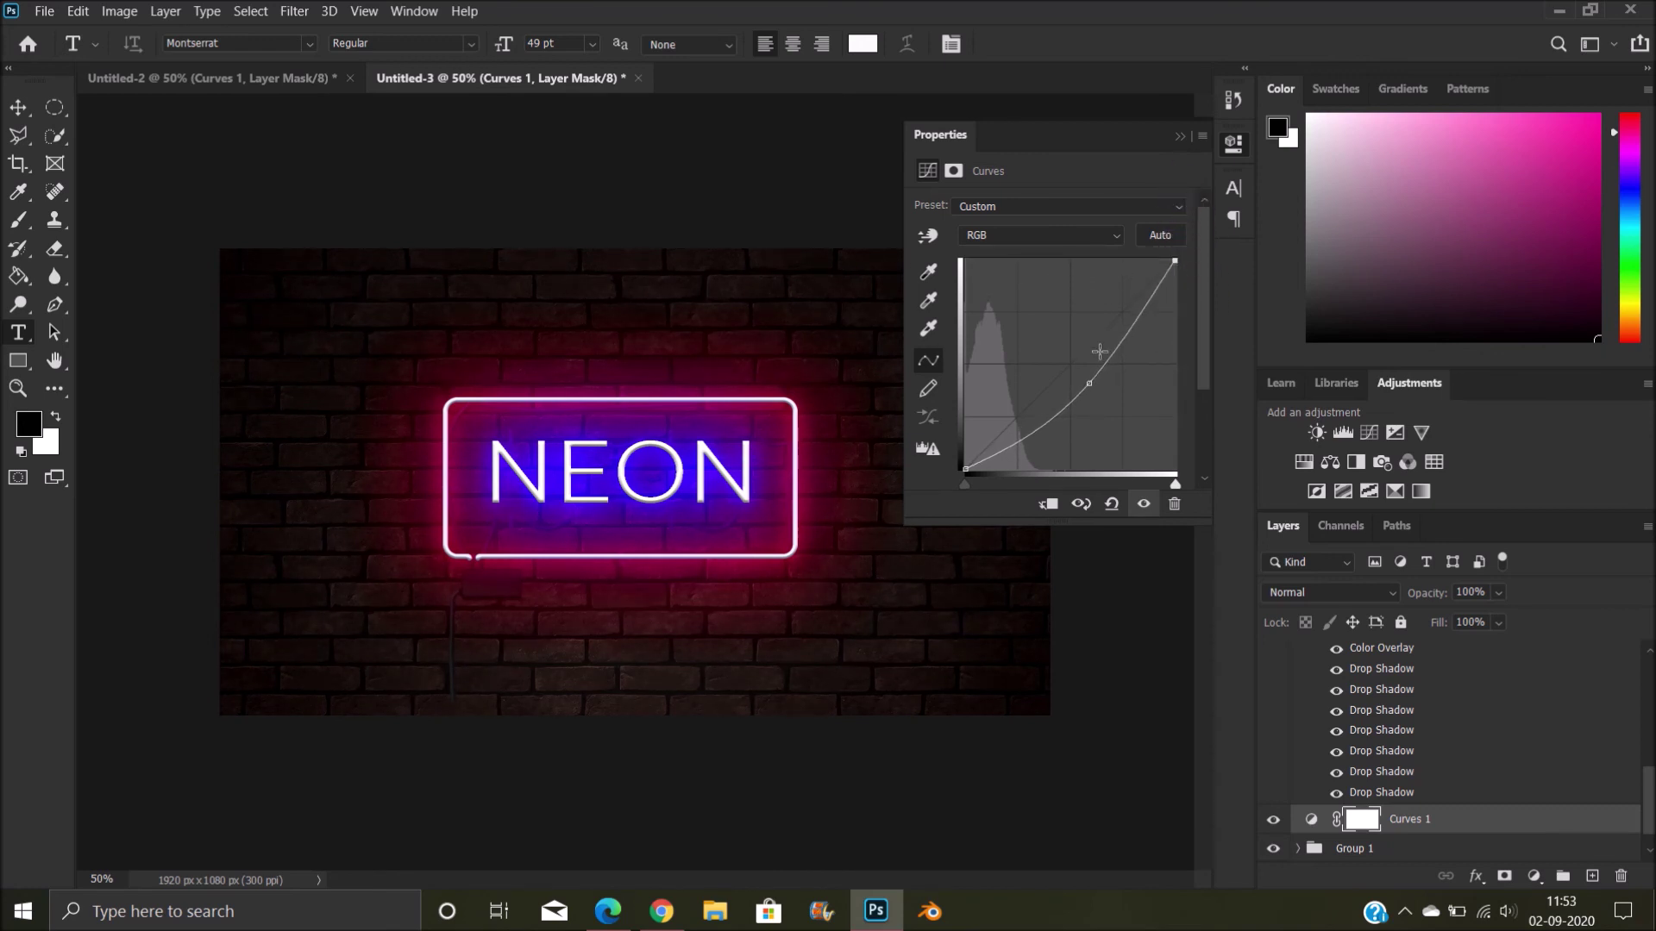
left_click_drag(1089, 384, 1091, 390)
left_click(1051, 504)
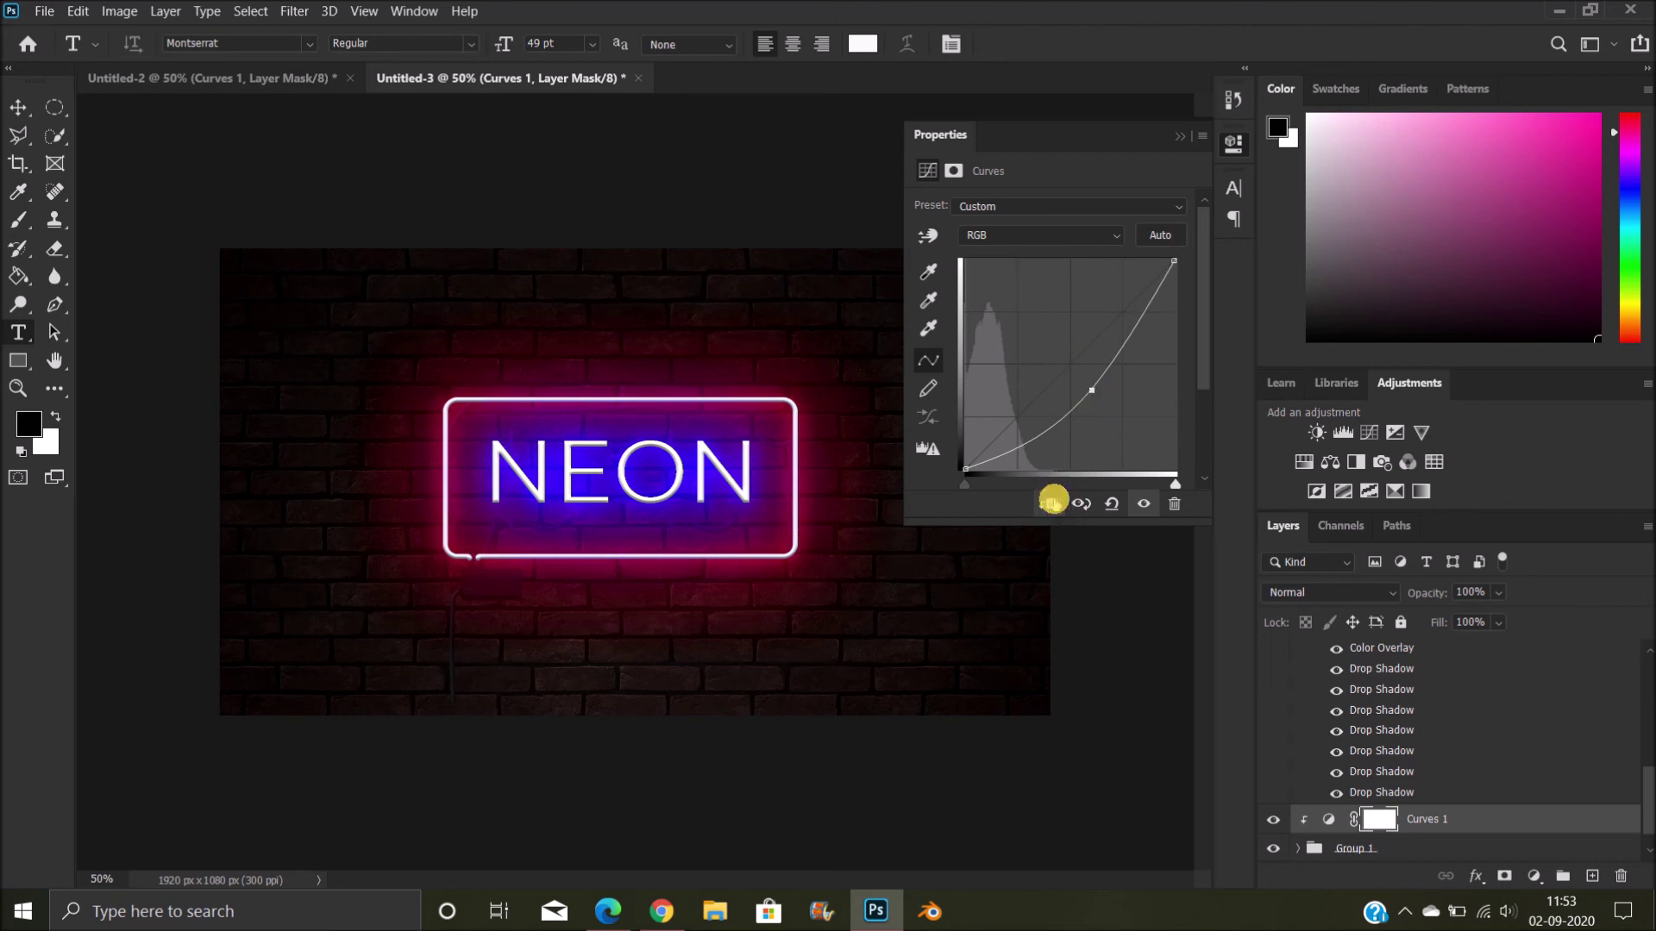
left_click(1182, 135)
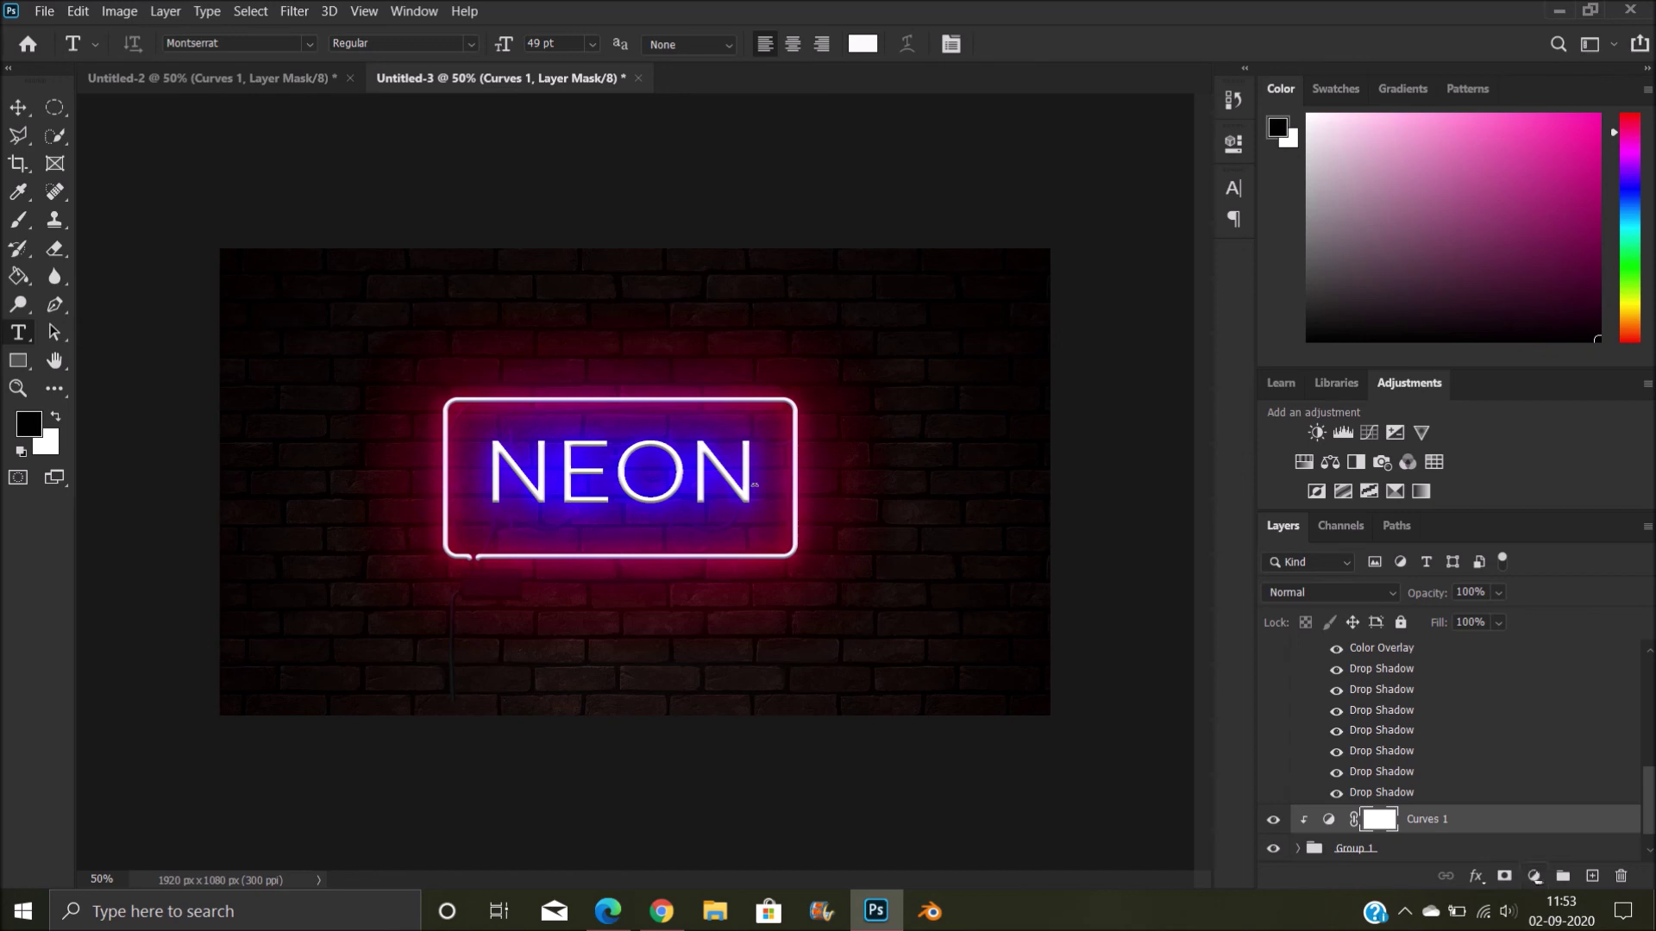
Add a Color Balance adjustment layer above Curves 1, shifting its midtones to +40 toward blue and -43 toward magenta
left_click(1534, 877)
left_click(1539, 683)
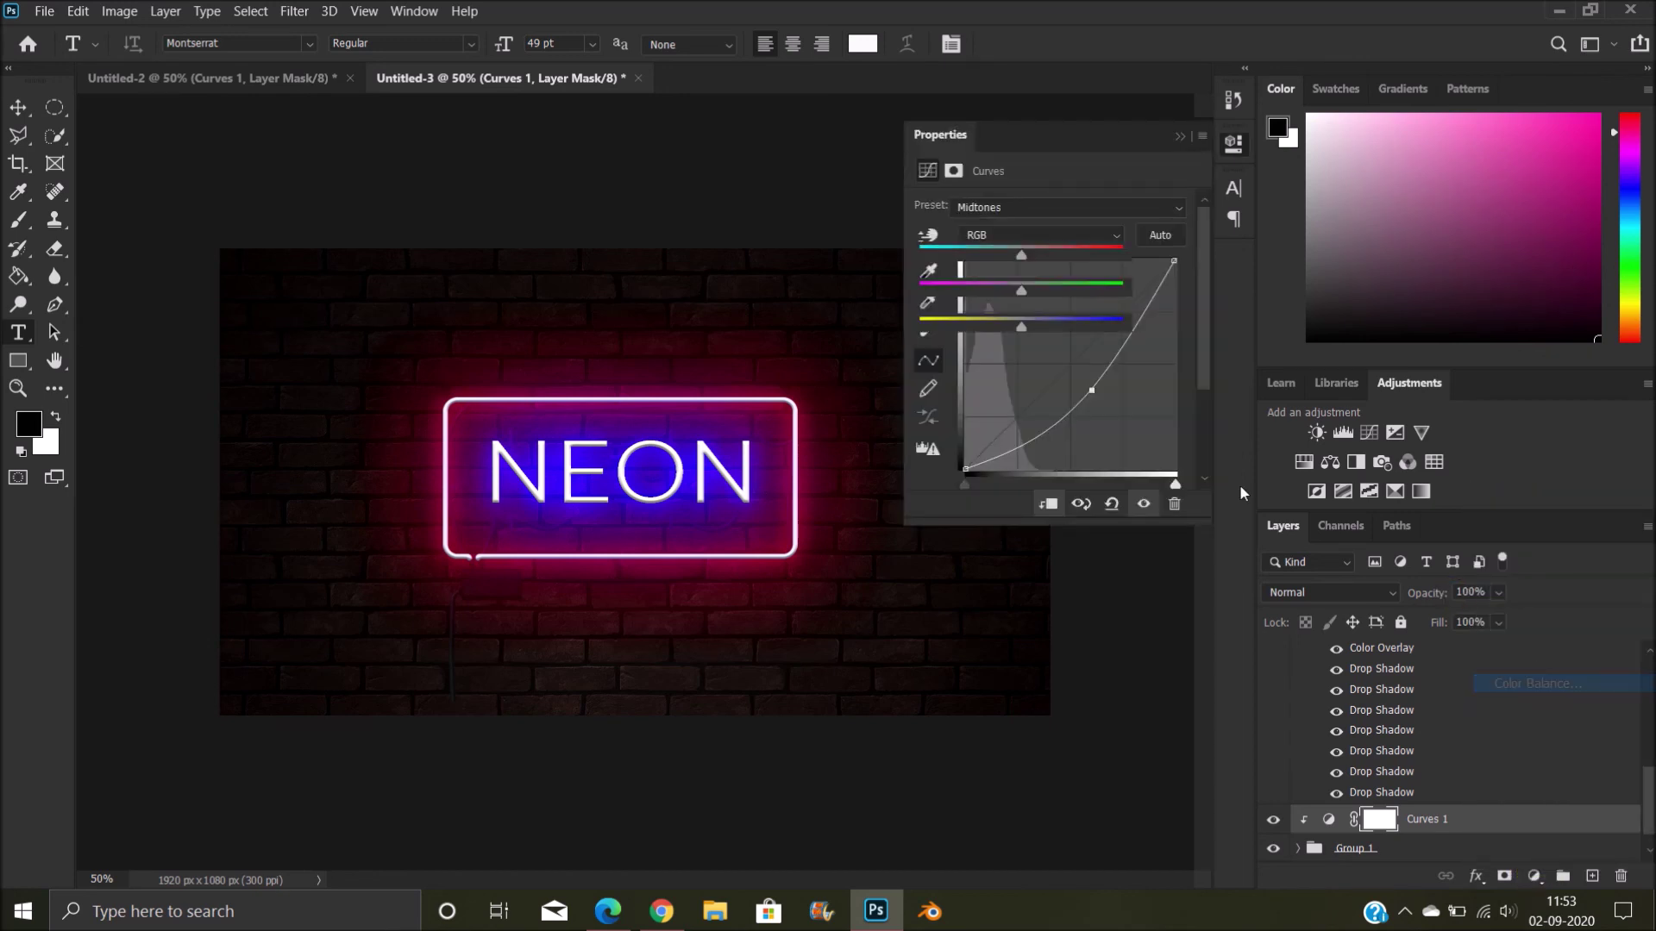
left_click_drag(1022, 329, 1066, 334)
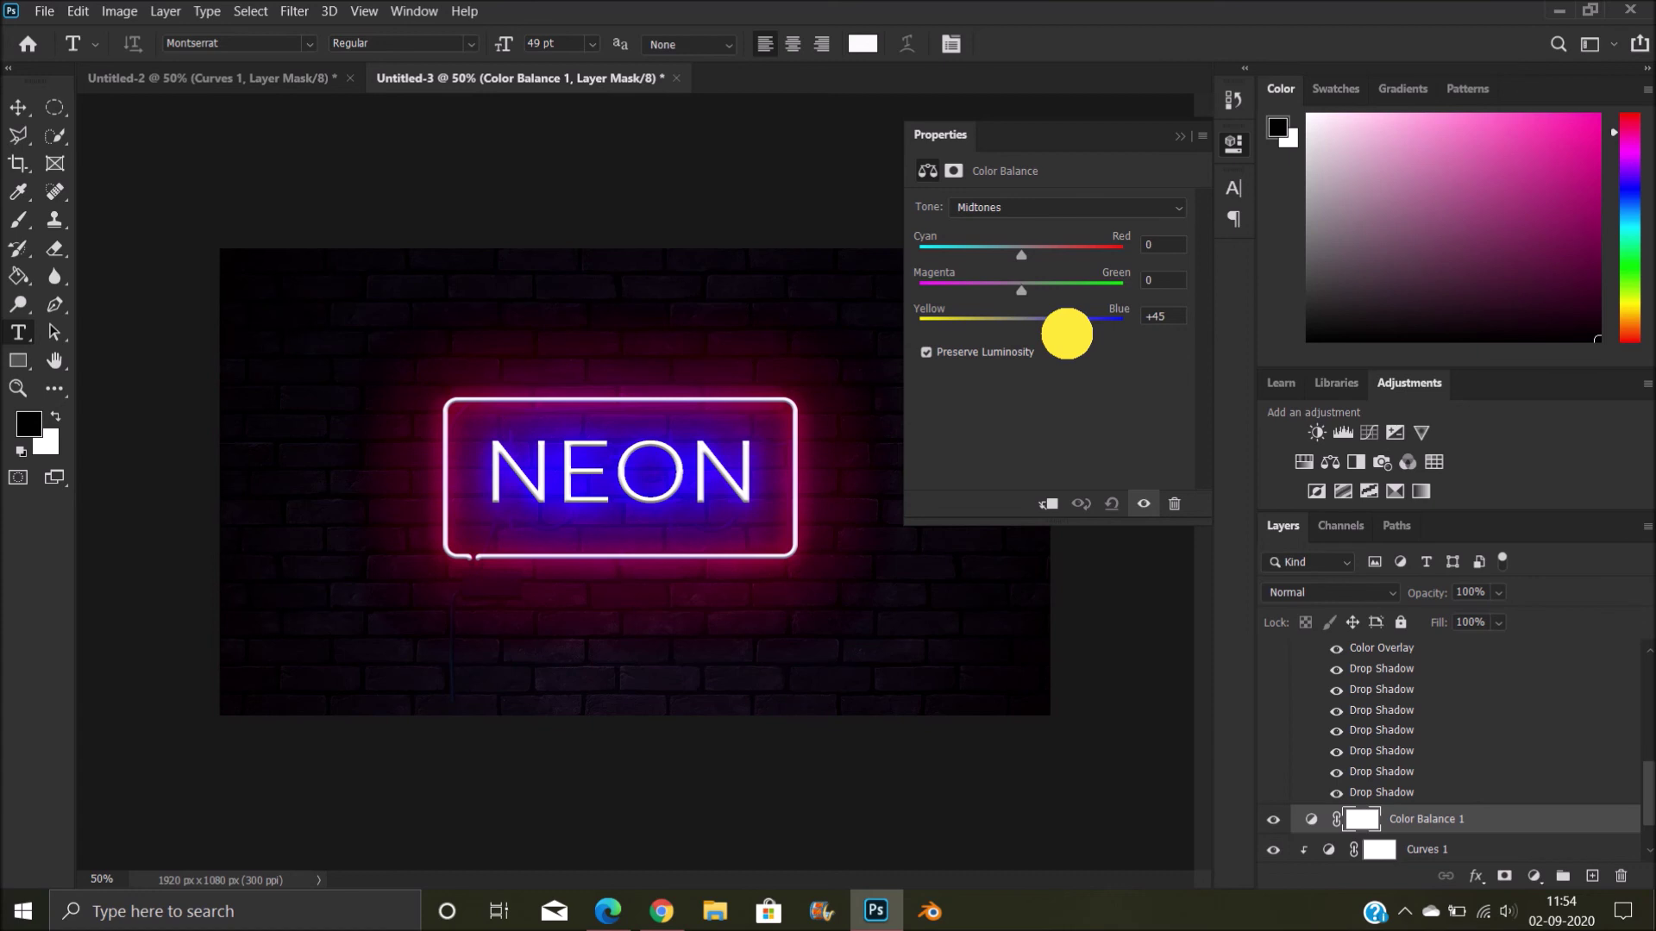
left_click_drag(1067, 334, 980, 290)
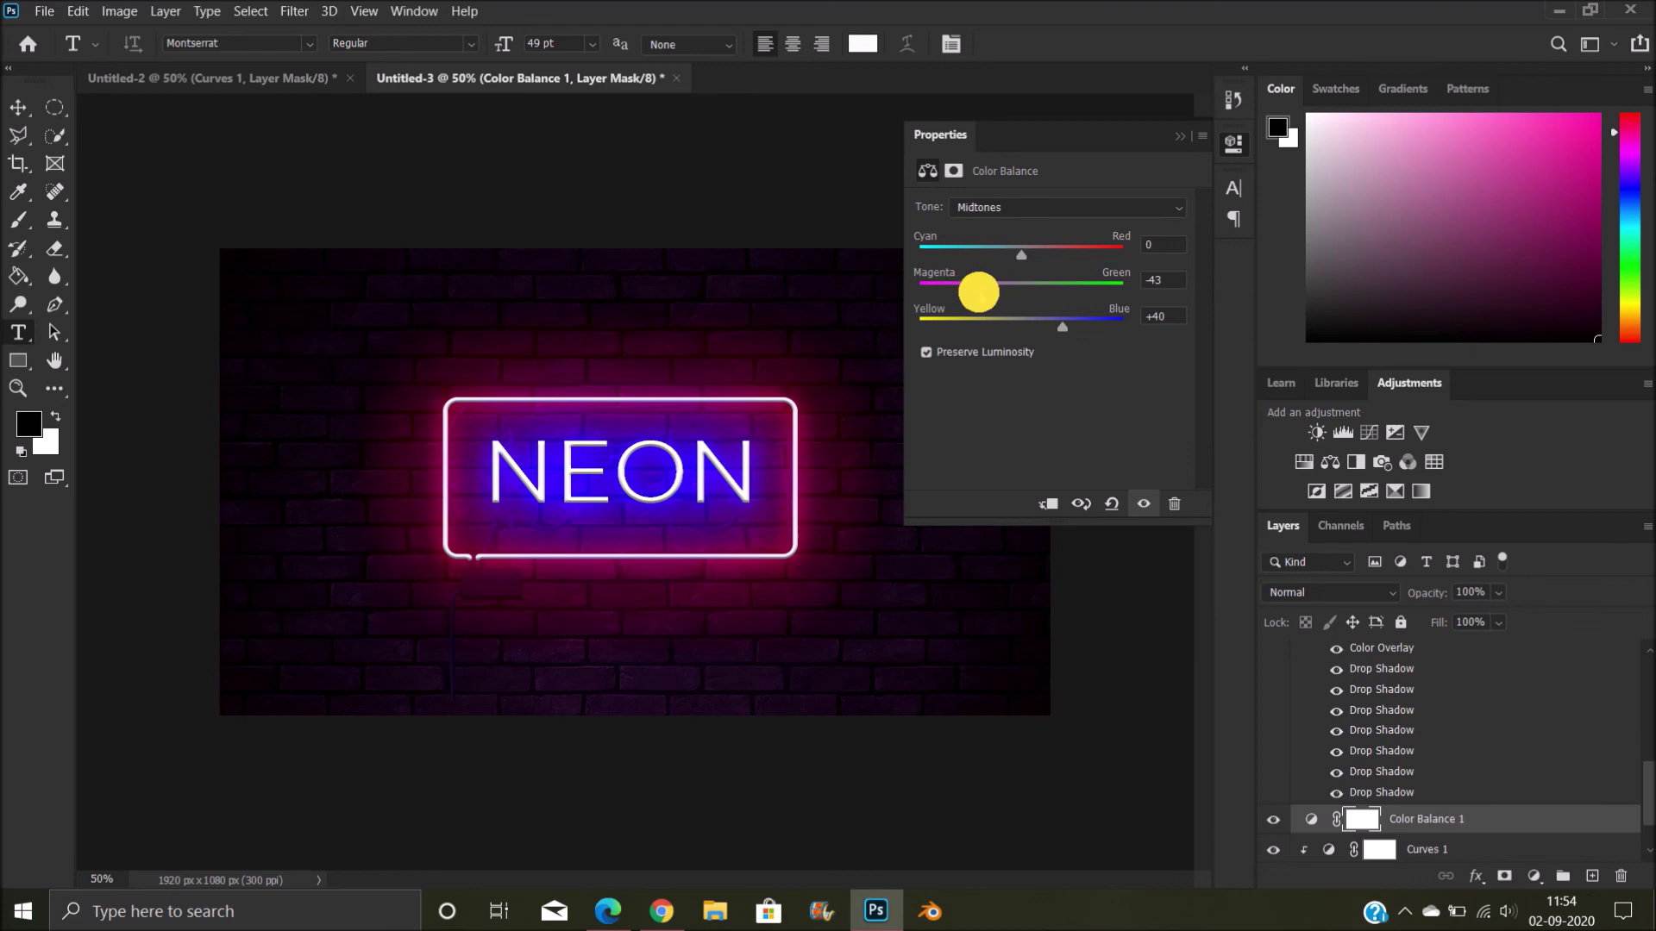
Shift the Color Balance midtones to +64 toward red and reduce the blue to tint the brick wall deep red
left_click_drag(1024, 259, 1087, 267)
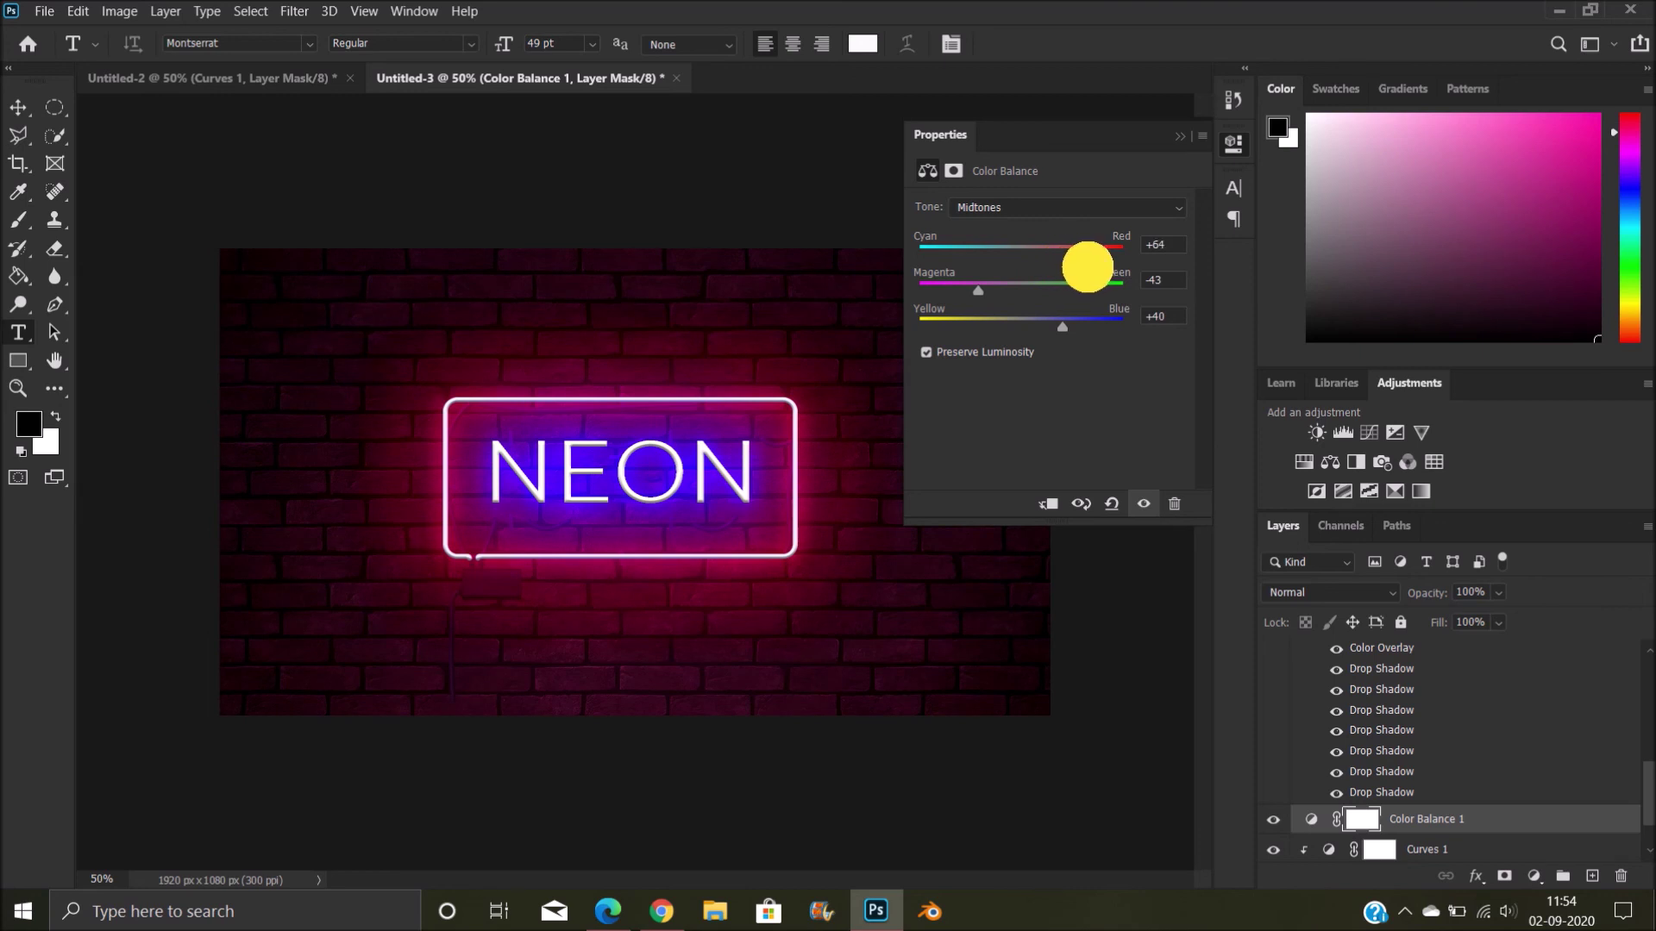
left_click_drag(1059, 326, 1007, 299)
left_click(1179, 135)
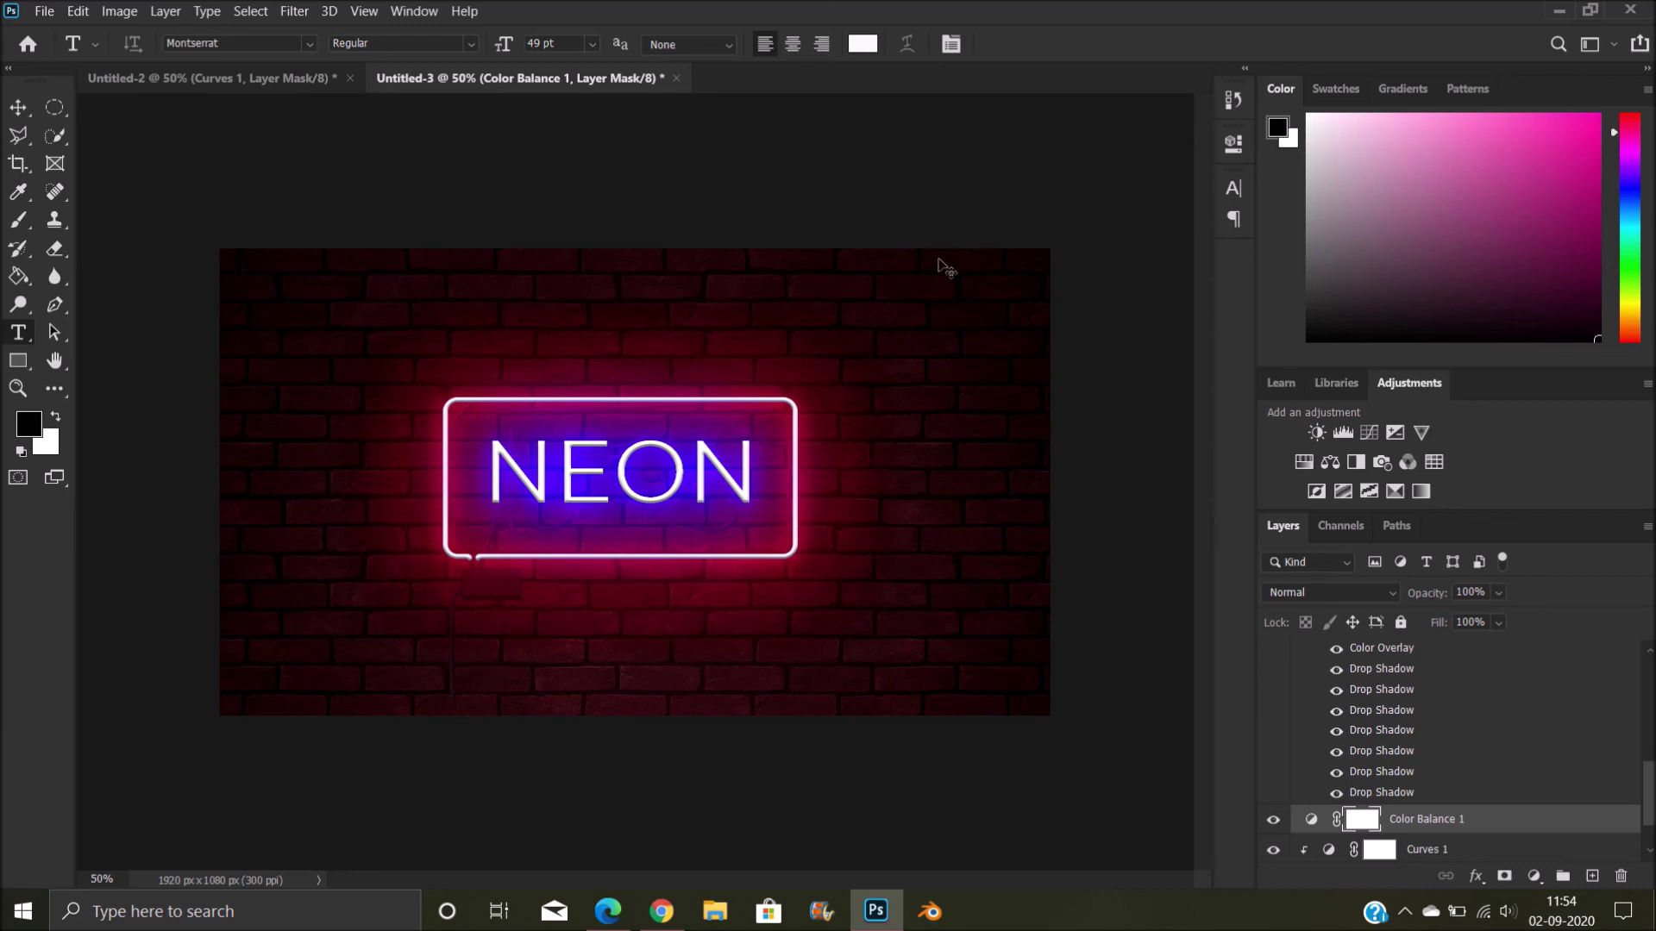
key("ctrl+minus")
key("ctrl+plus")
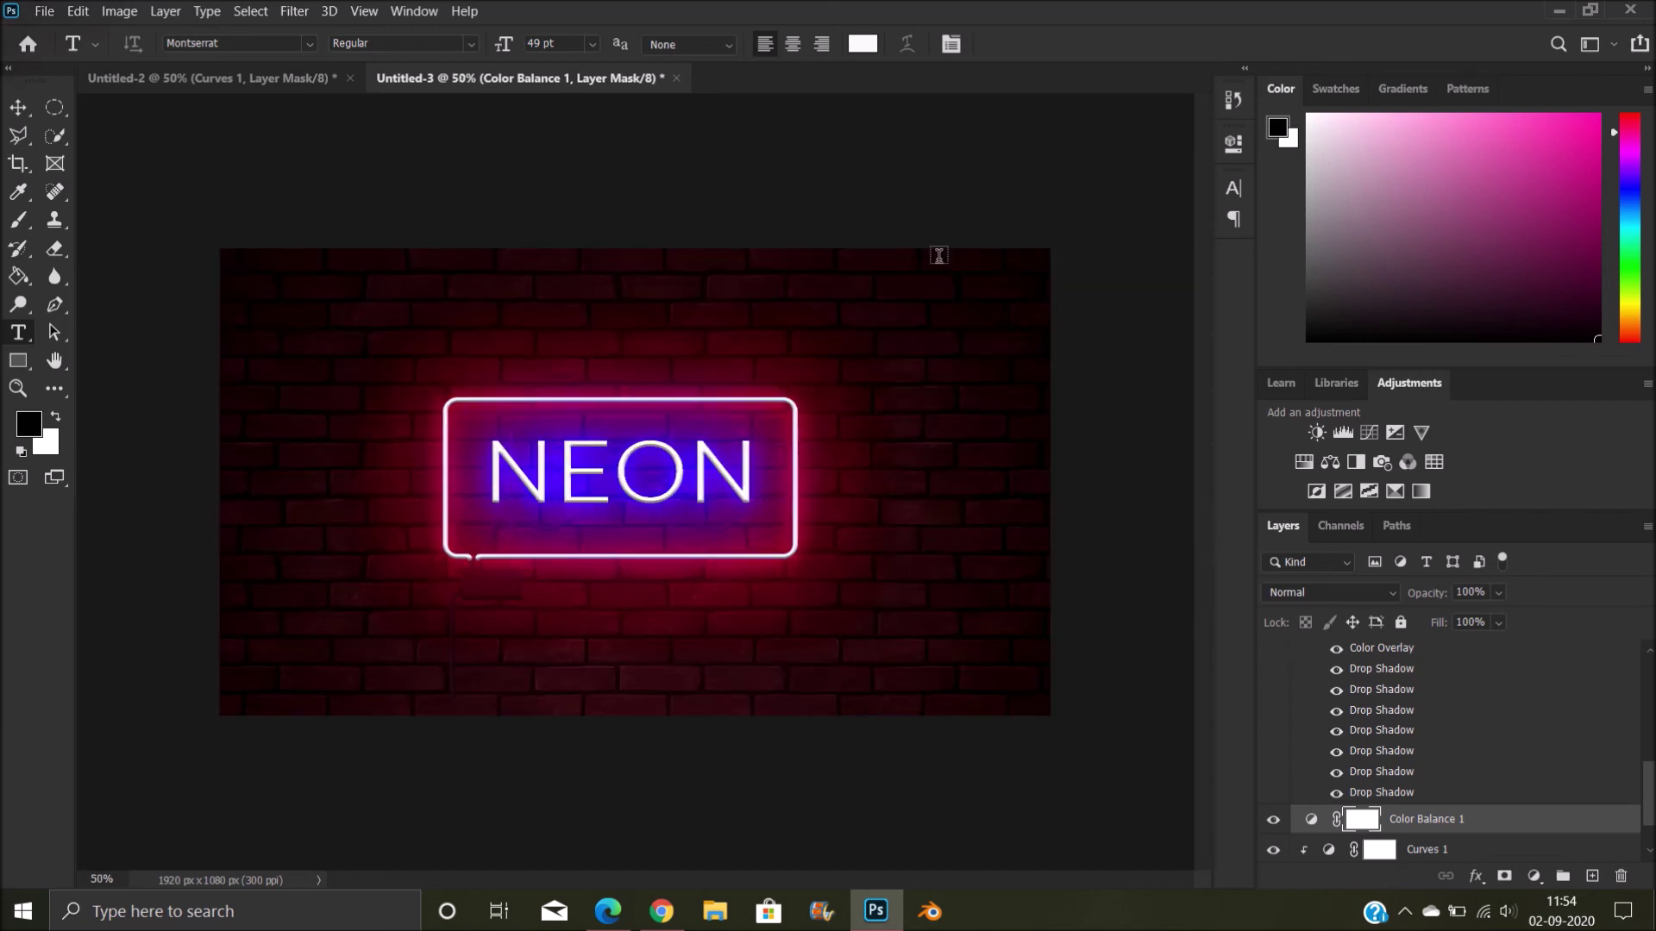